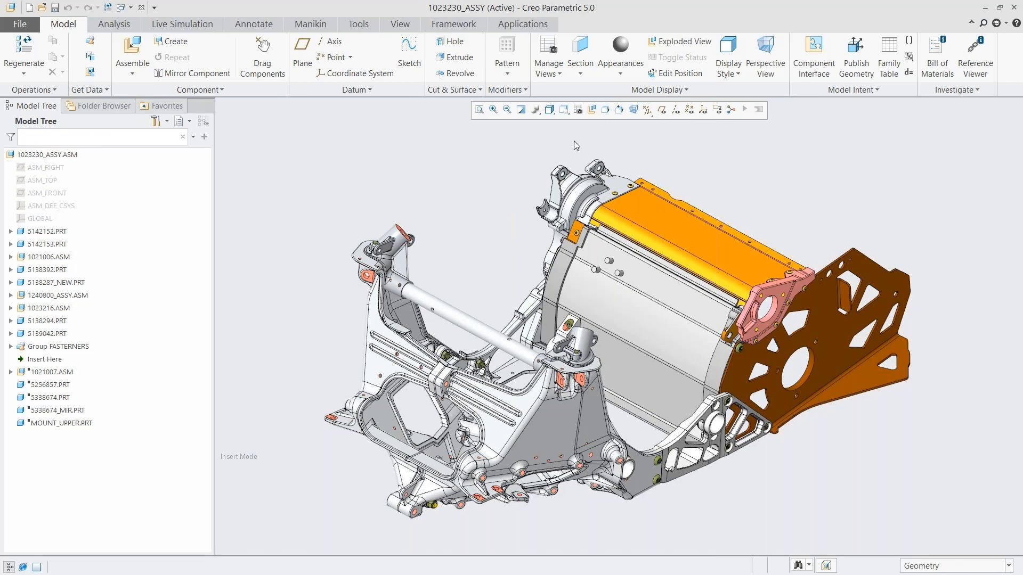
Open part 5138392.PRT from the assembly's 01_BACK view and orient it to the saved view 00_START
{"action": "left_click", "coordinate": [564, 109]}
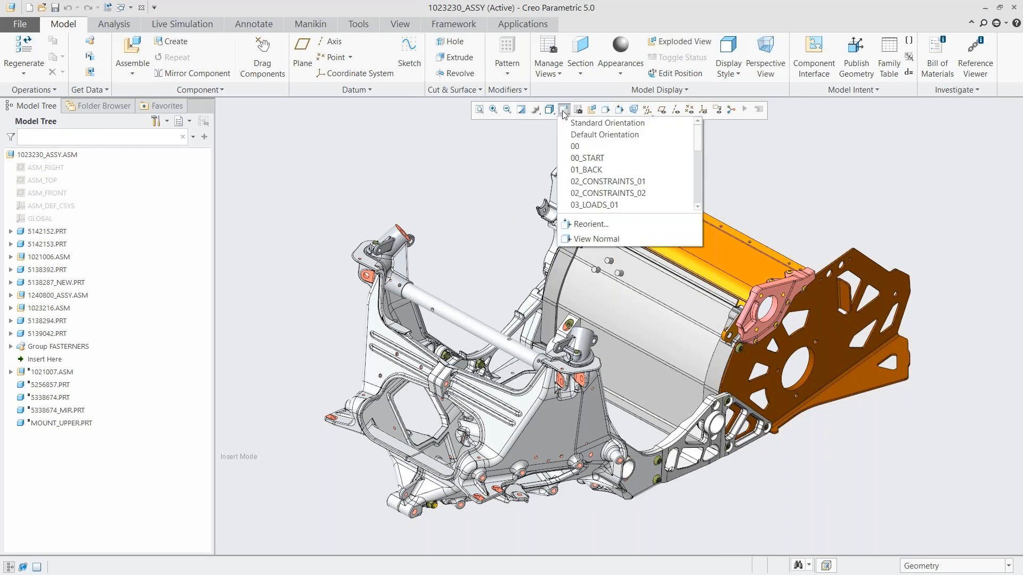
{"action": "left_click", "coordinate": [591, 171]}
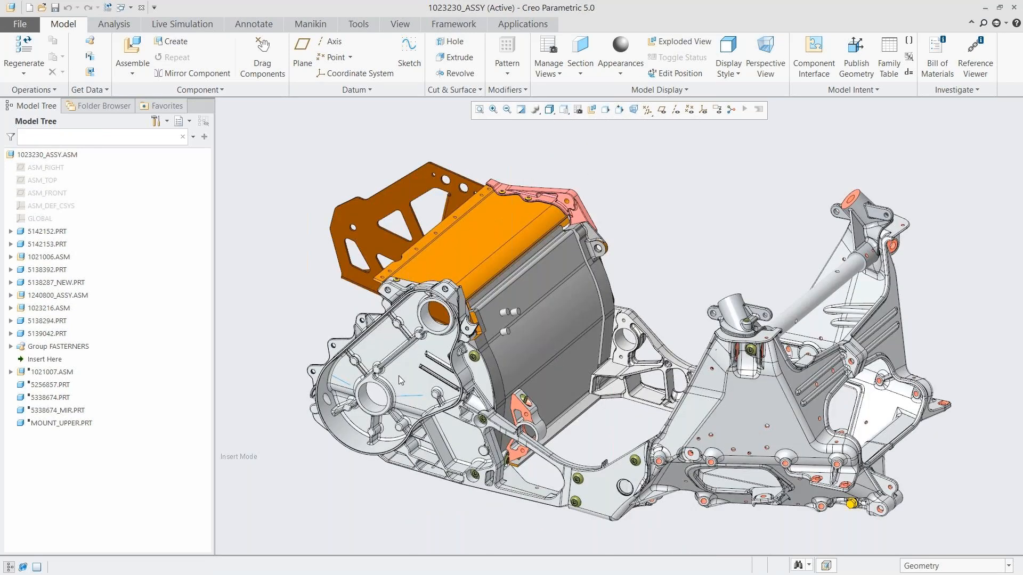
{"action": "left_click", "coordinate": [394, 382]}
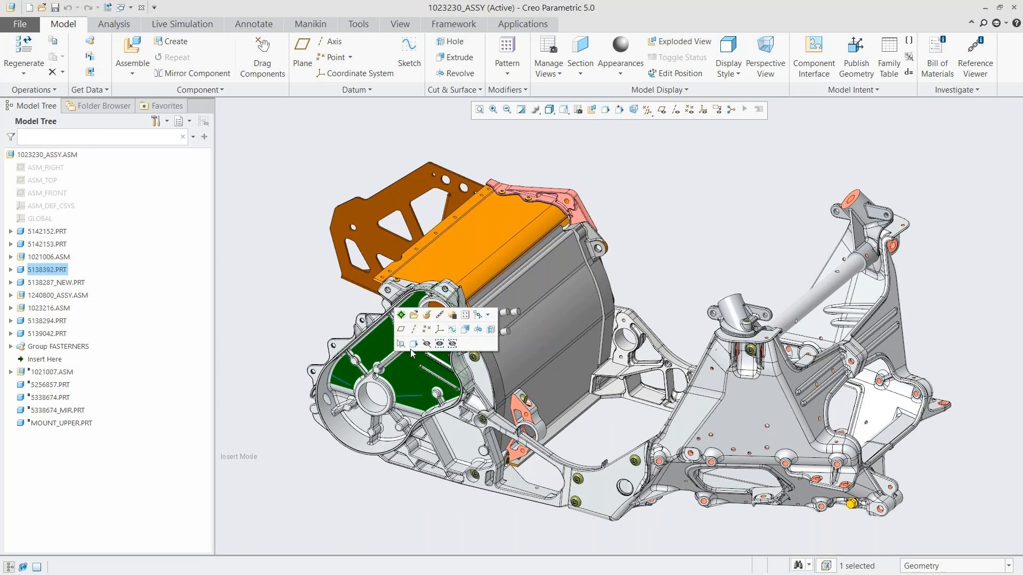
{"action": "left_click", "coordinate": [414, 315]}
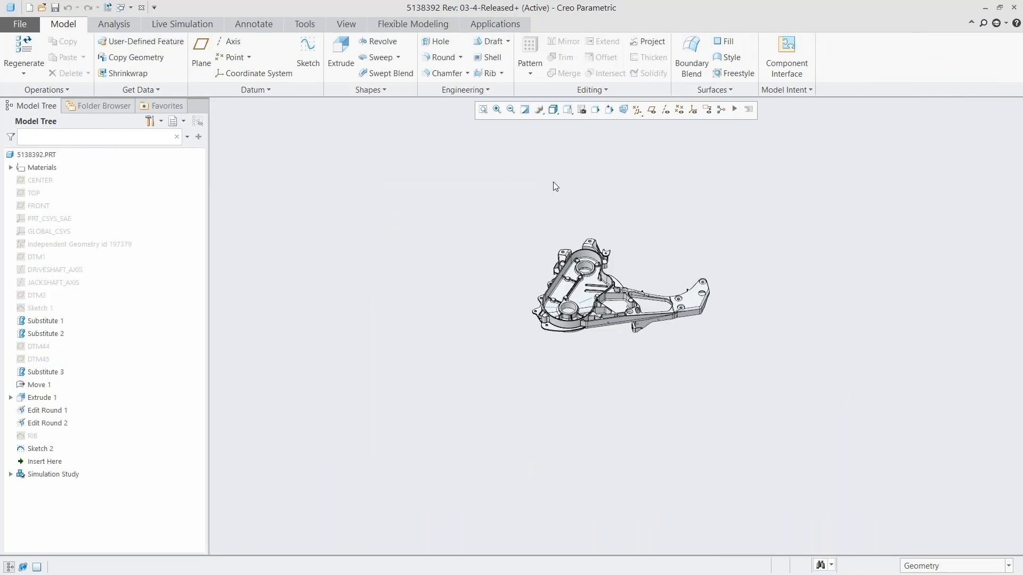
{"action": "left_click", "coordinate": [568, 110]}
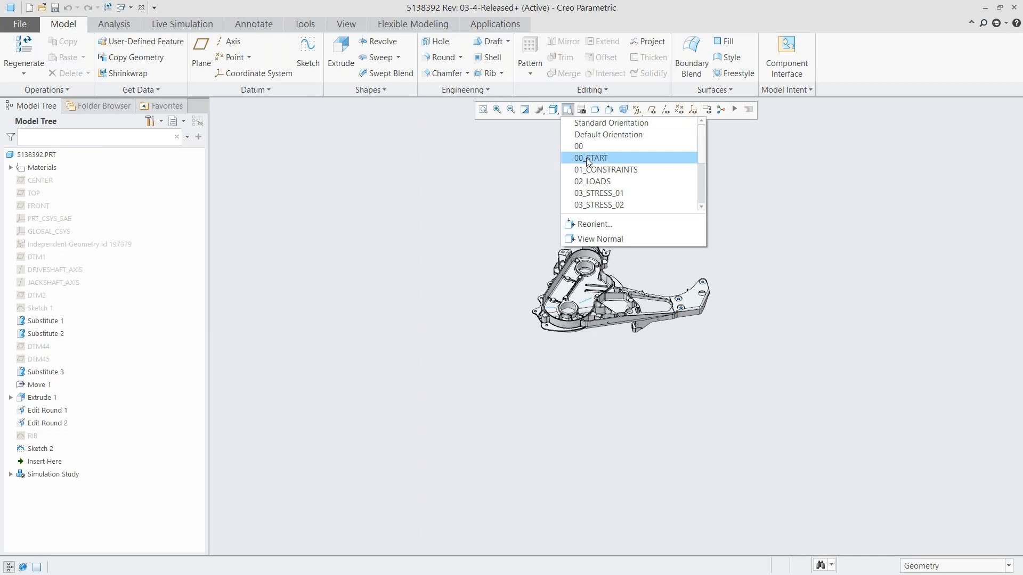
{"action": "left_click", "coordinate": [586, 158]}
{"action": "scroll", "coordinate": [586, 157], "scroll_direction": "down", "scroll_amount": 1}
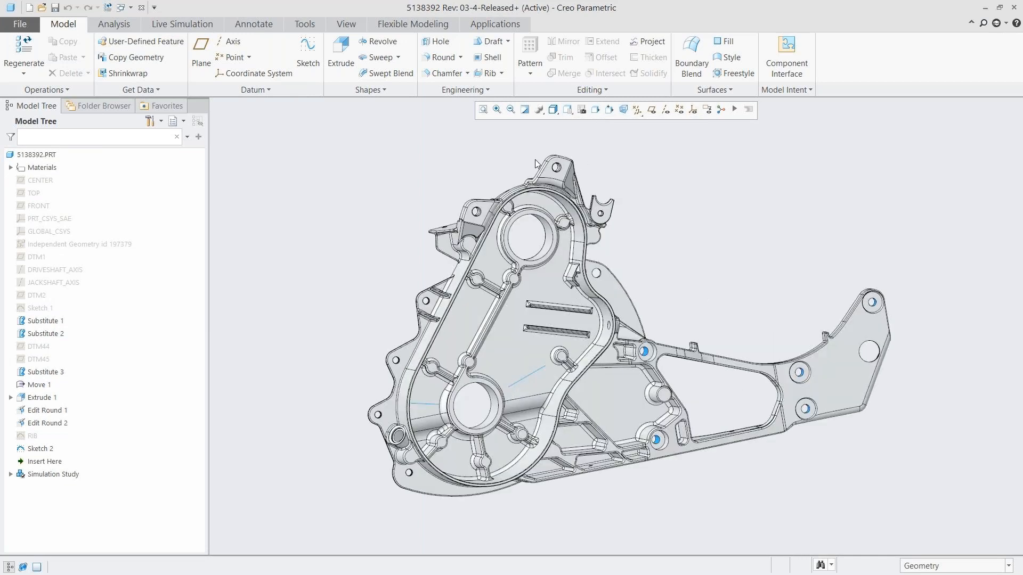
Check the part's assigned material and add a new structure simulation study, expanding it in the Simulation Tree
{"action": "left_click", "coordinate": [11, 168]}
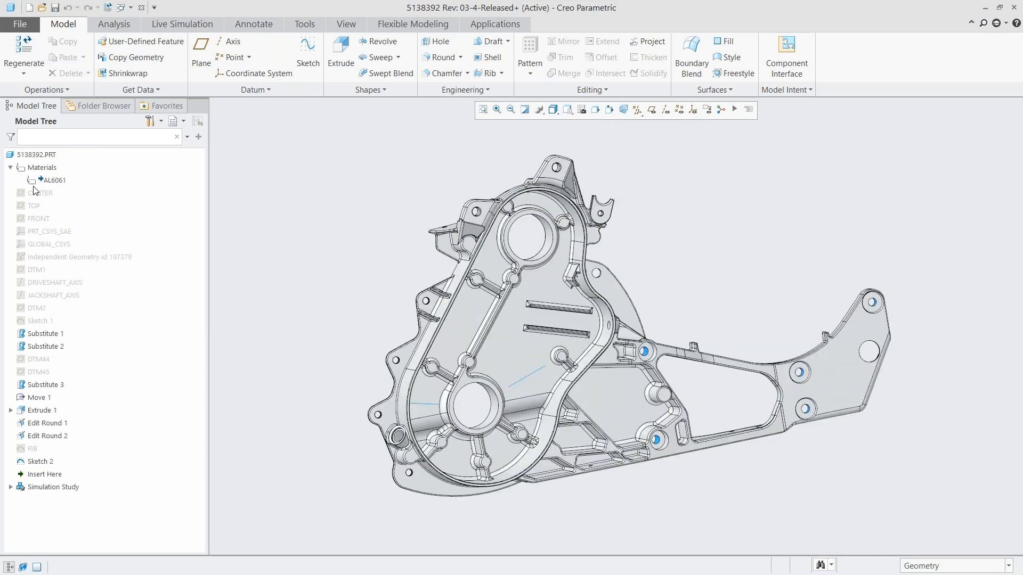
{"action": "left_click", "coordinate": [11, 167]}
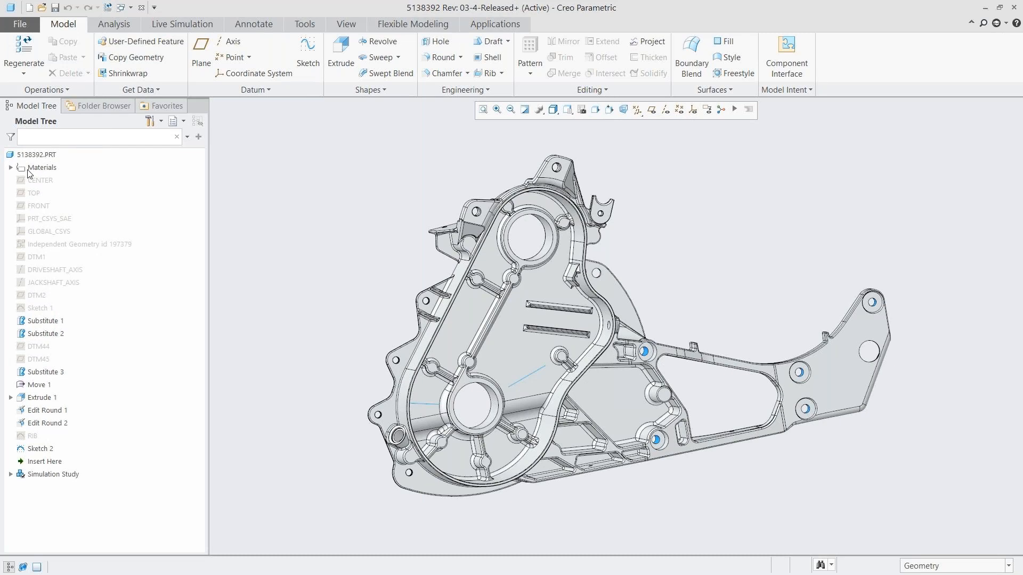
{"action": "left_click", "coordinate": [173, 25]}
{"action": "left_click", "coordinate": [31, 72]}
{"action": "left_click", "coordinate": [26, 96]}
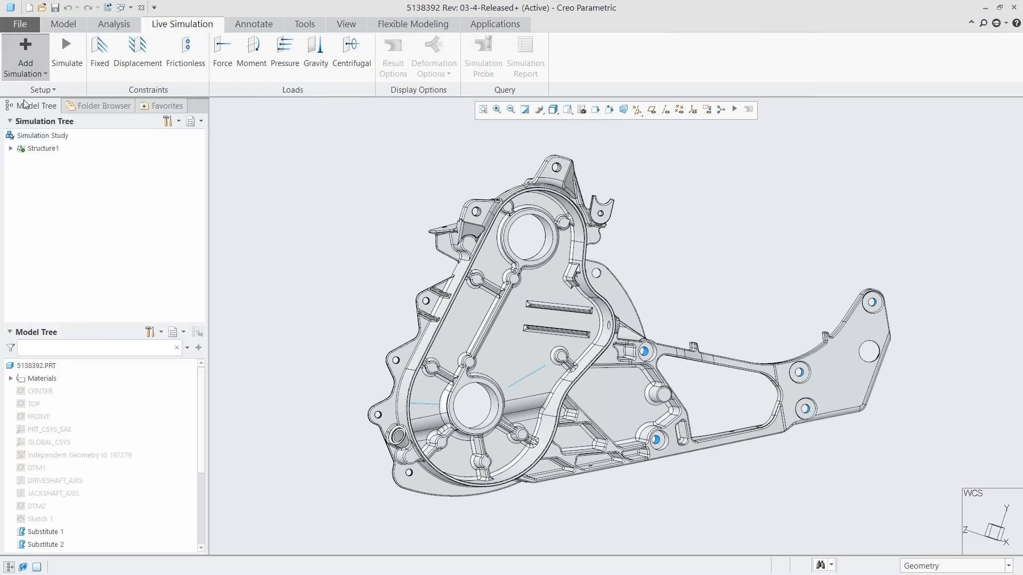
{"action": "left_click", "coordinate": [10, 160]}
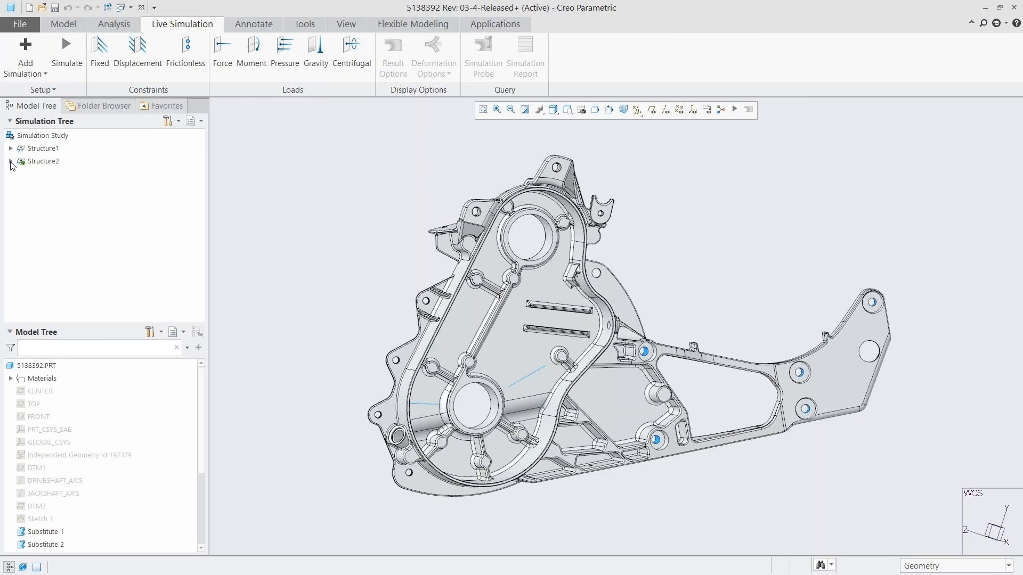
Apply a fixed constraint to the inner cylindrical surfaces of the housing's lower large bore, using the 01_CONSTRAINTS view
{"action": "left_click", "coordinate": [100, 53]}
{"action": "left_click", "coordinate": [568, 109]}
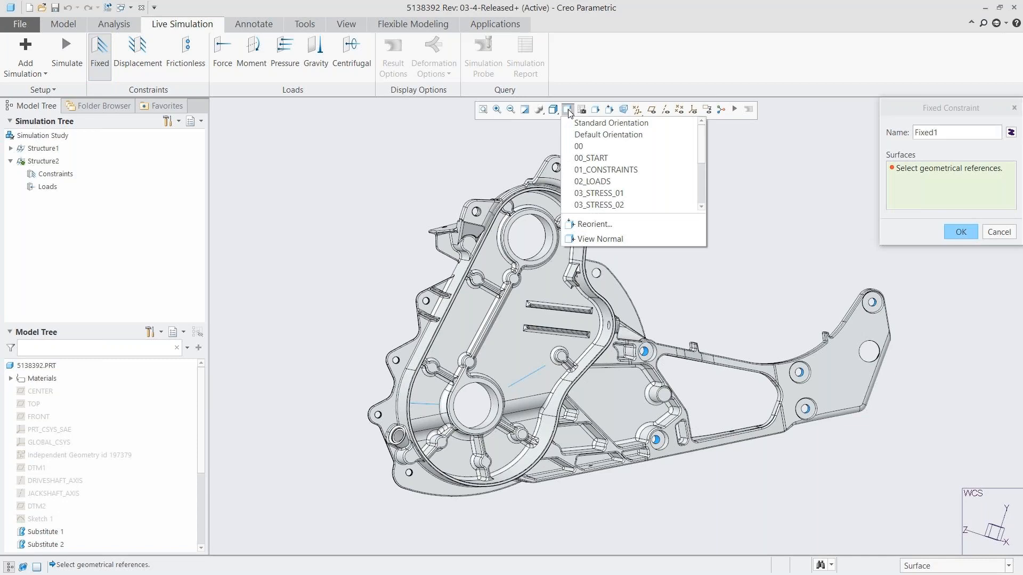
{"action": "left_click", "coordinate": [606, 170]}
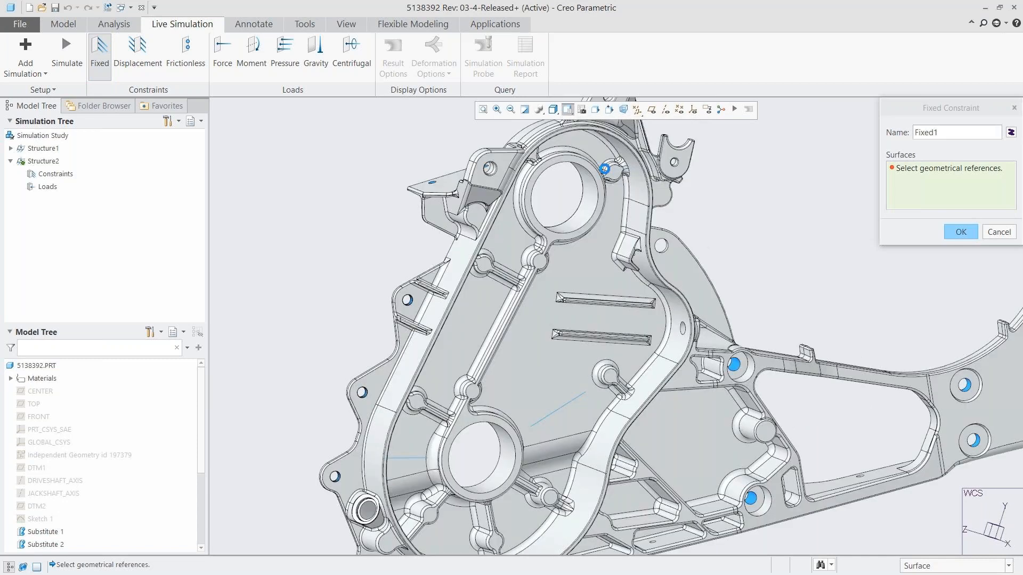
{"action": "left_click", "coordinate": [512, 472]}
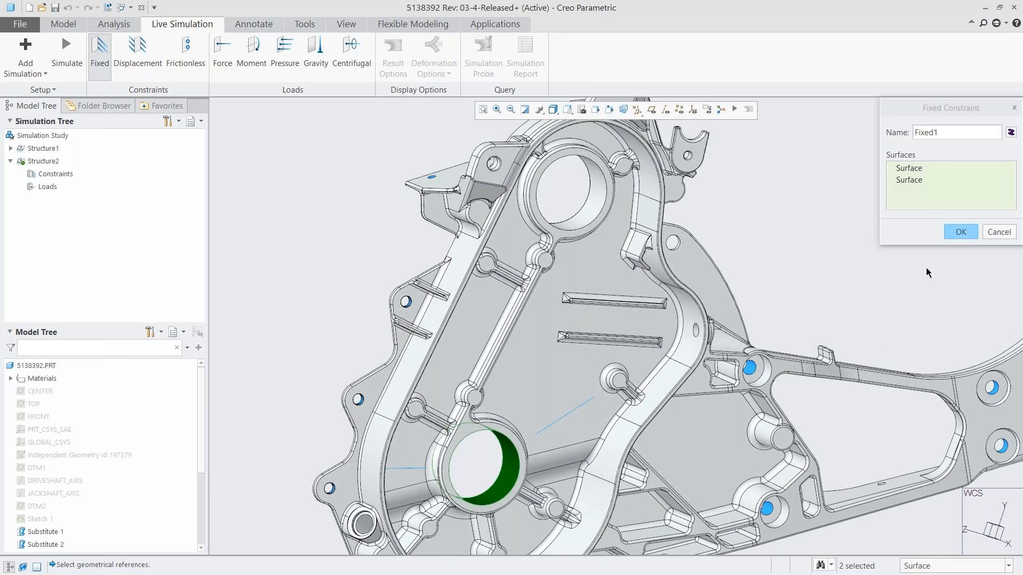
{"action": "left_click", "coordinate": [960, 233]}
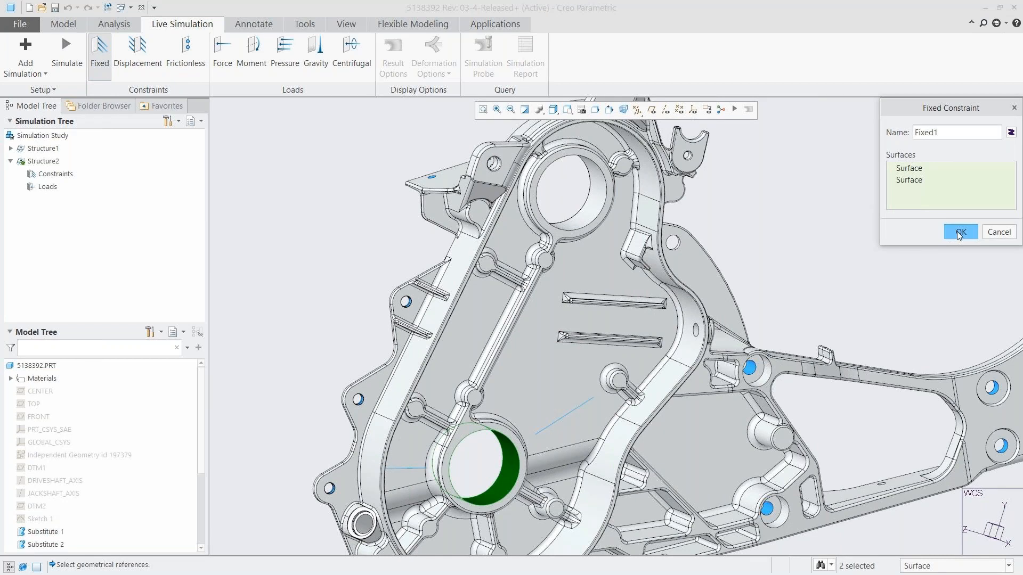
Apply a force load to the upper large bore's inner surfaces with components Y -1200 and Z -600 in N
{"action": "left_click", "coordinate": [222, 49]}
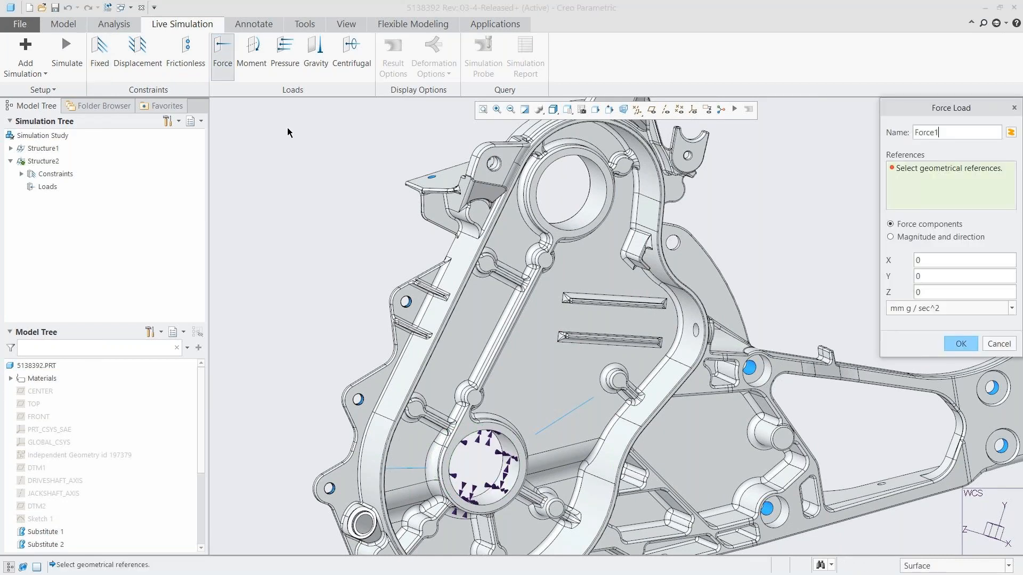
{"action": "left_click", "coordinate": [588, 207]}
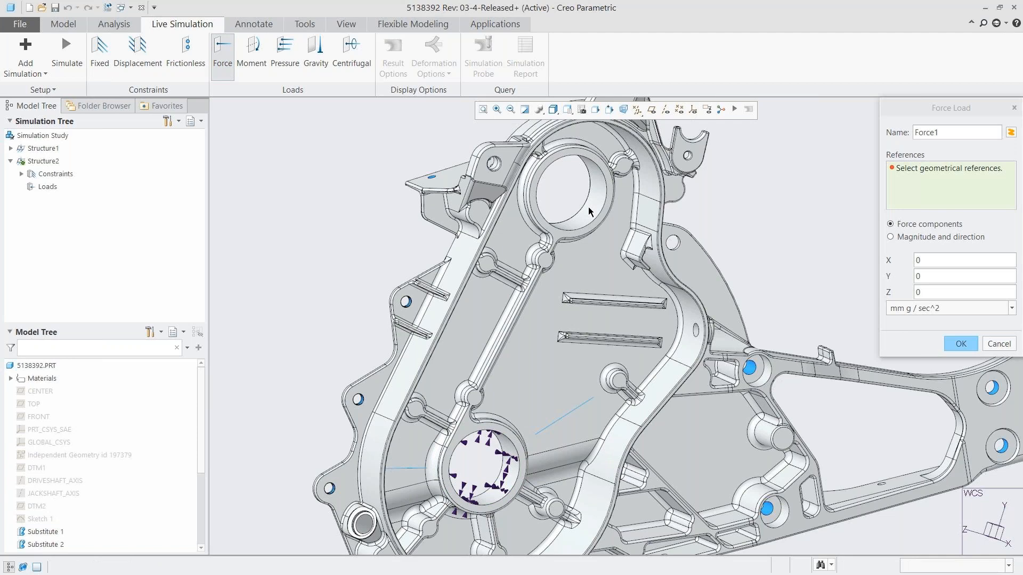
{"action": "left_click", "coordinate": [588, 207]}
{"action": "double_click", "coordinate": [927, 274]}
{"action": "type", "text": "-12"}
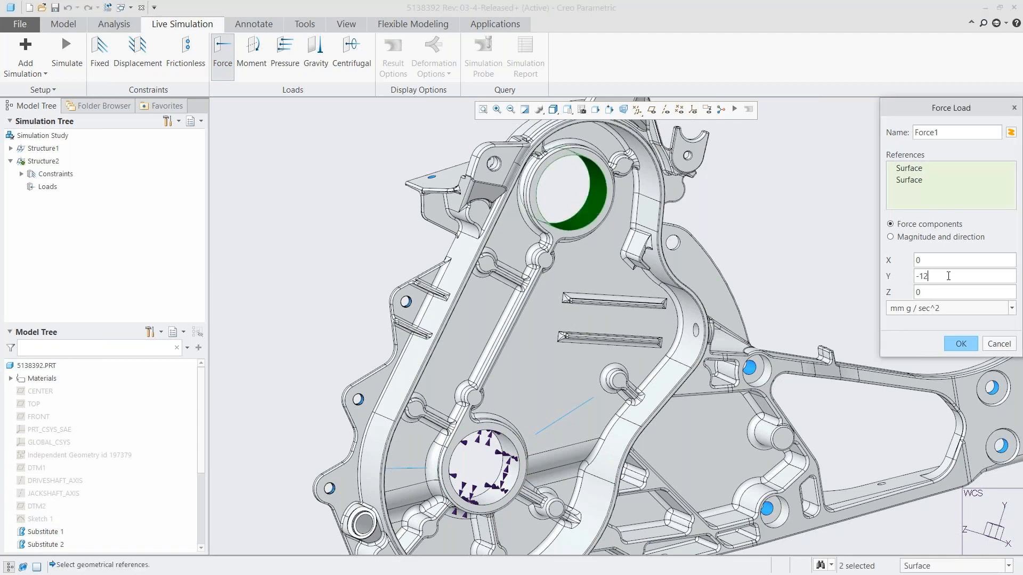
{"action": "type", "text": "00"}
{"action": "key", "text": "Tab"}
{"action": "type", "text": "-600"}
{"action": "left_click", "coordinate": [942, 308]}
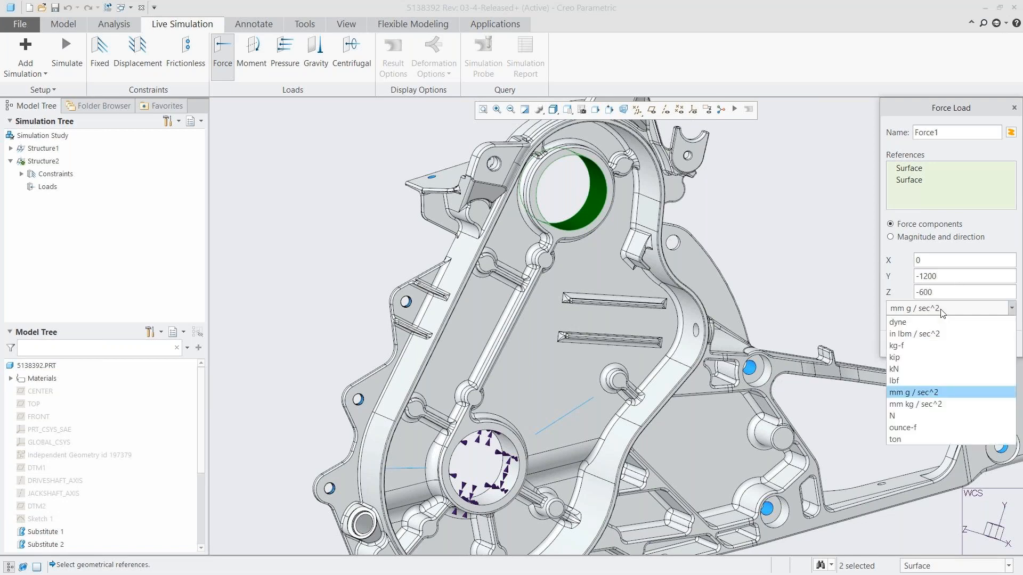
{"action": "left_click", "coordinate": [907, 416]}
{"action": "left_click", "coordinate": [956, 340]}
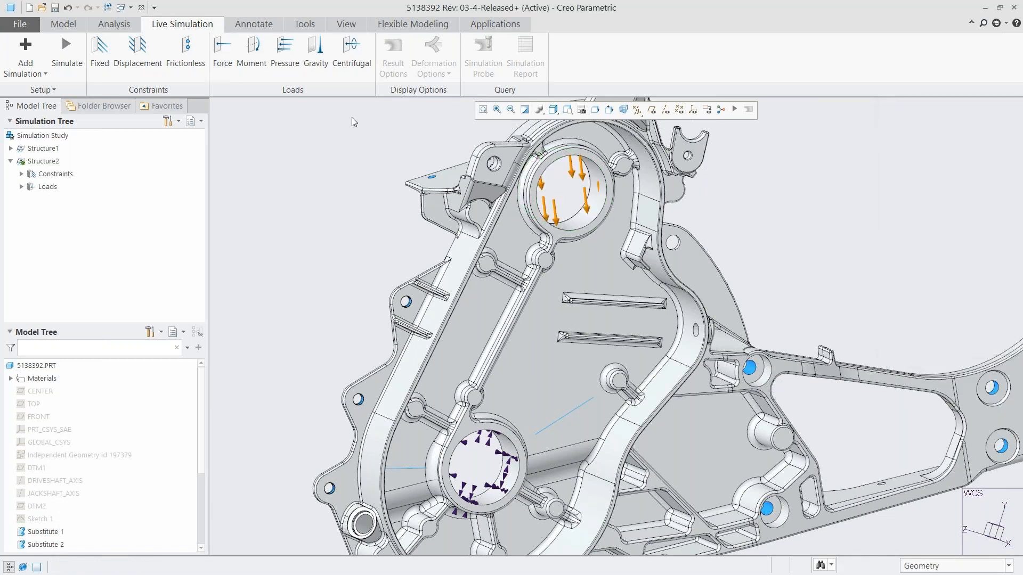
Apply a second force load with components Y -1000 and Z -500 in N to the three small bolt holes at the arm's end
{"action": "left_click", "coordinate": [222, 50]}
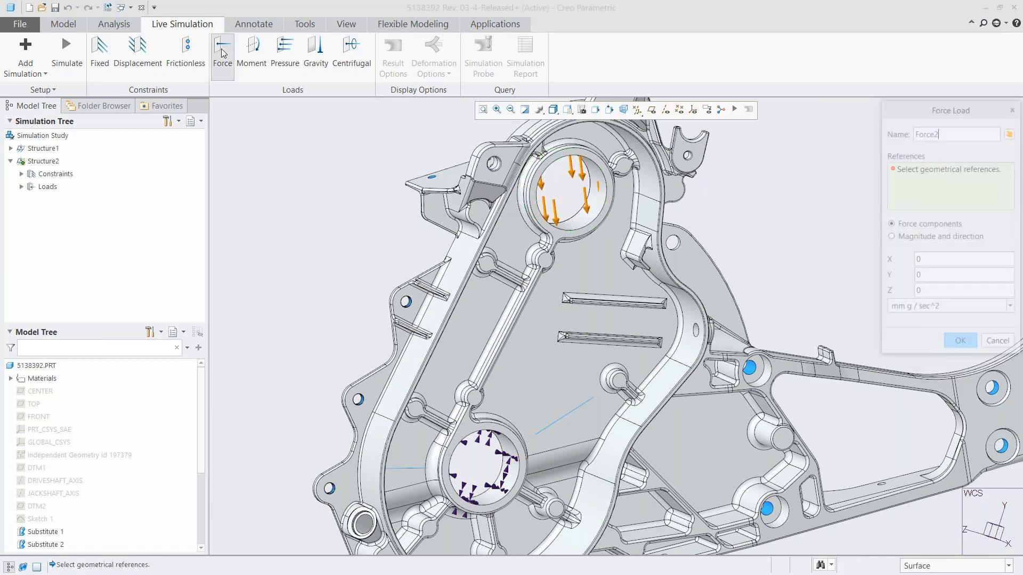
{"action": "left_click", "coordinate": [568, 110]}
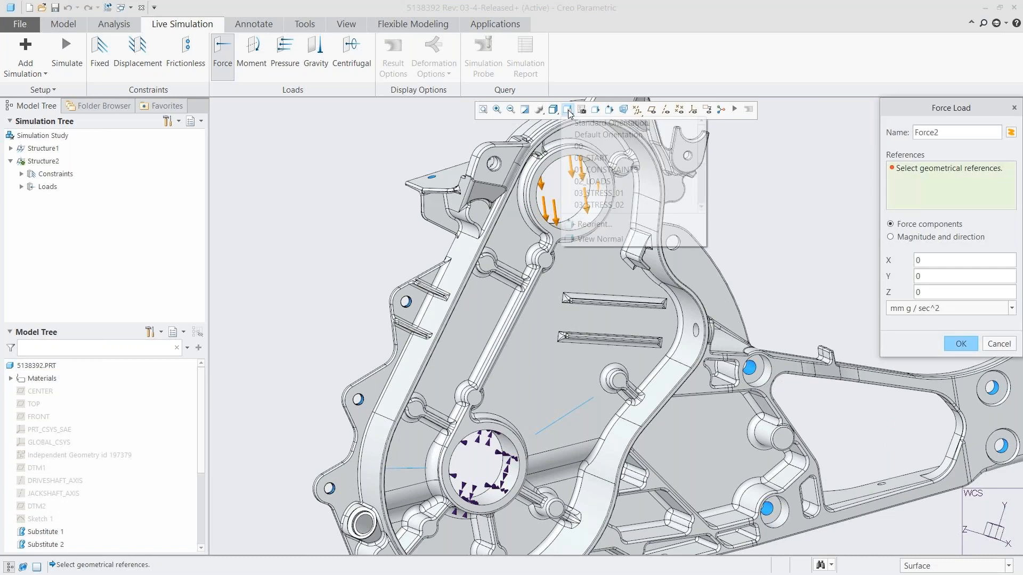
{"action": "left_click", "coordinate": [592, 182]}
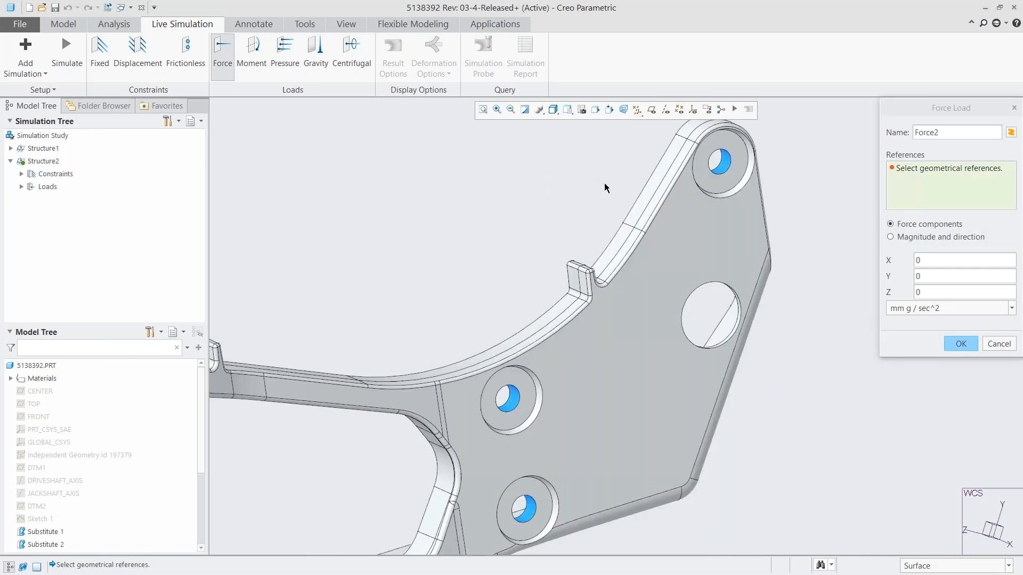
{"action": "left_click", "coordinate": [719, 167]}
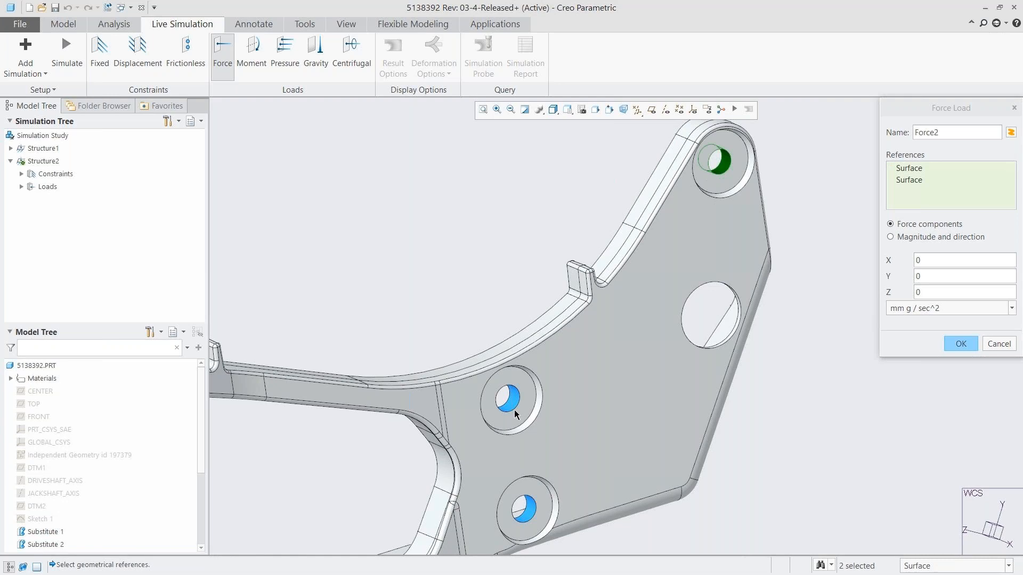
{"action": "left_click", "coordinate": [514, 410], "text": "ctrl"}
{"action": "left_click", "coordinate": [527, 508], "text": "ctrl"}
{"action": "left_click", "coordinate": [929, 278]}
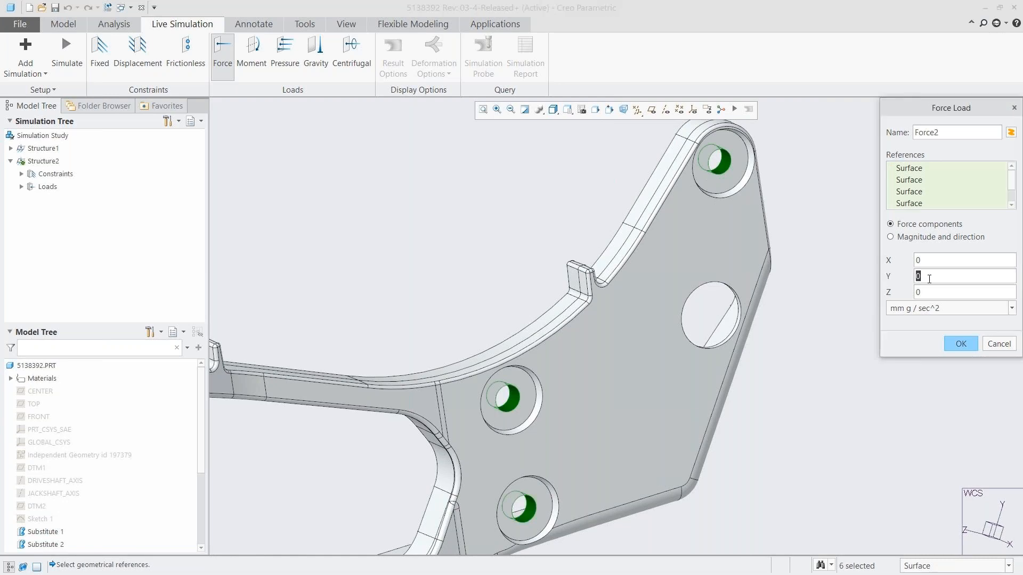
{"action": "type", "text": "-1000"}
{"action": "left_click", "coordinate": [971, 289]}
{"action": "type", "text": "-500"}
{"action": "left_click", "coordinate": [966, 308]}
{"action": "left_click", "coordinate": [946, 344]}
{"action": "left_click", "coordinate": [947, 345]}
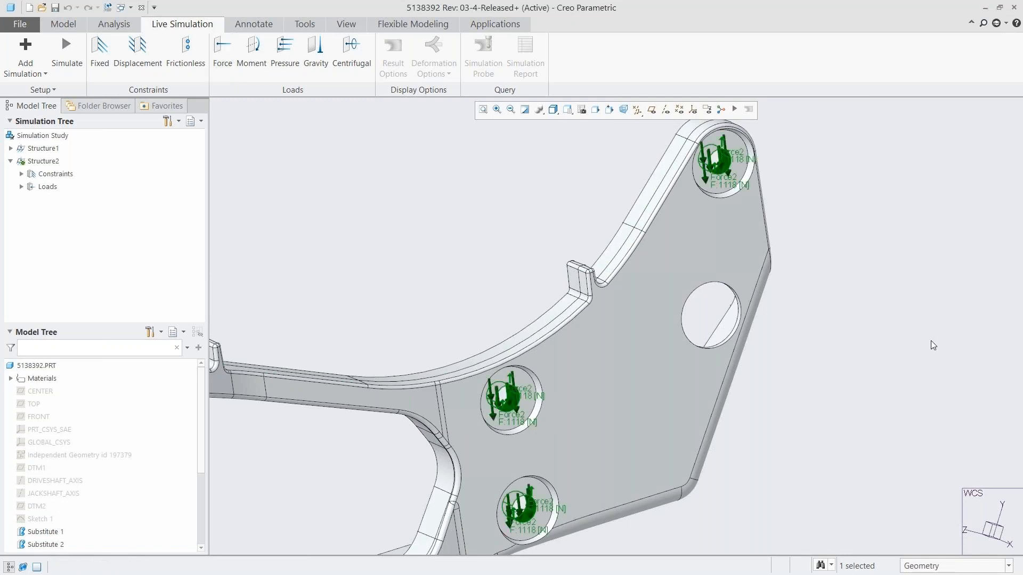
{"action": "left_click", "coordinate": [931, 341]}
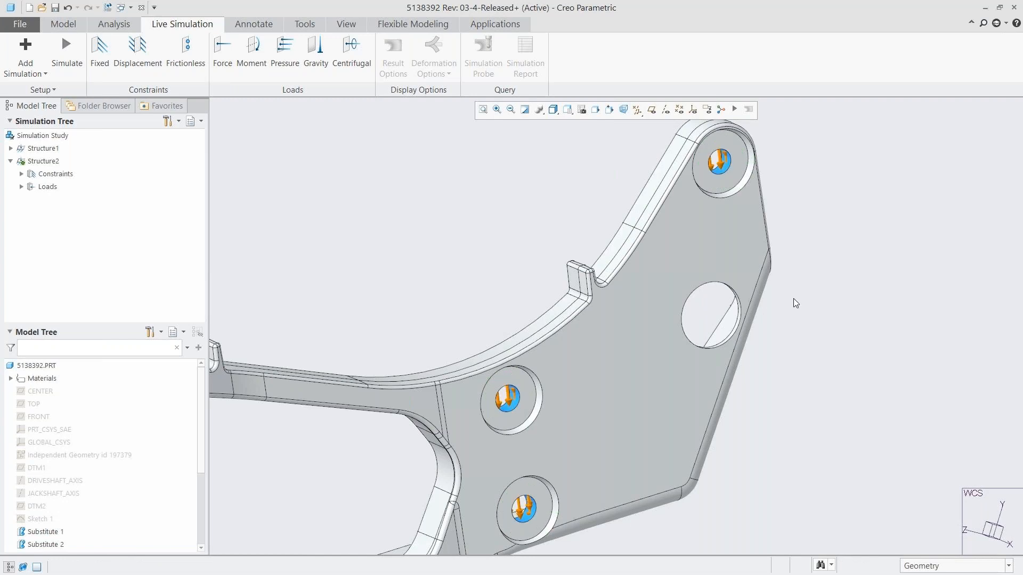
Run the live simulation on the whole part and set the displayed result type to Deformation
{"action": "left_click", "coordinate": [607, 192]}
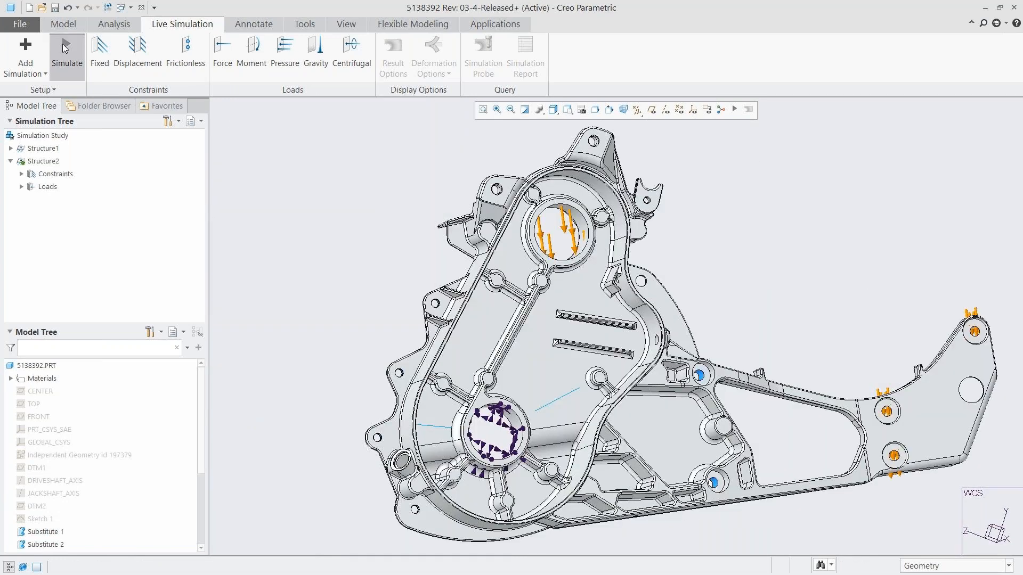
{"action": "left_click", "coordinate": [65, 51]}
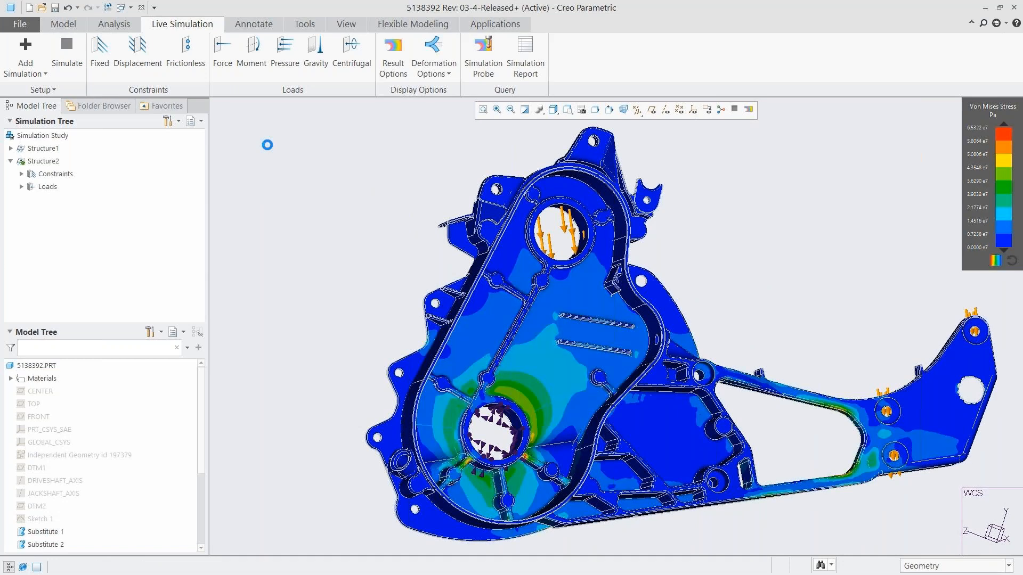
{"action": "left_click", "coordinate": [395, 59]}
{"action": "left_click", "coordinate": [367, 168]}
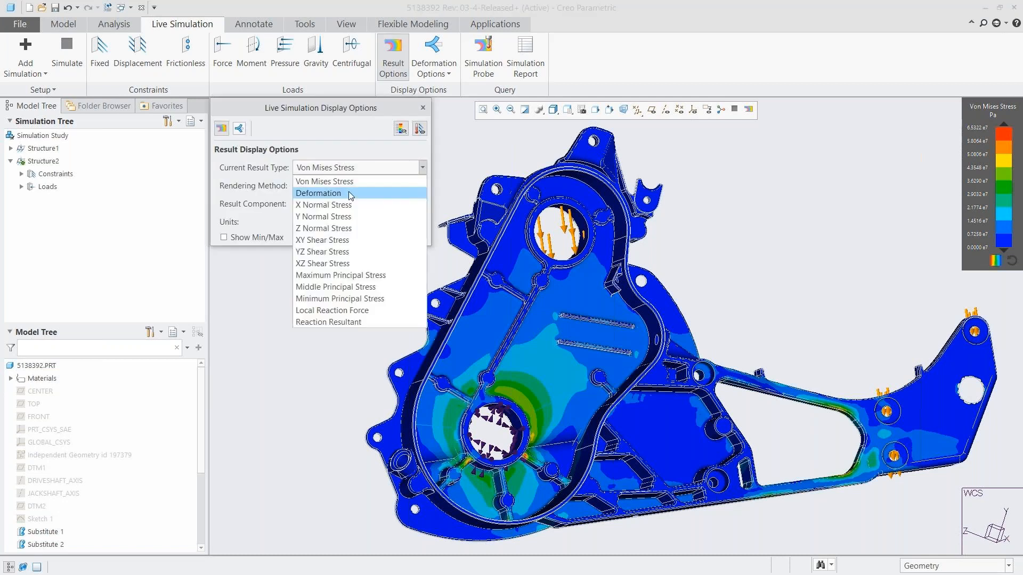
{"action": "left_click", "coordinate": [351, 194]}
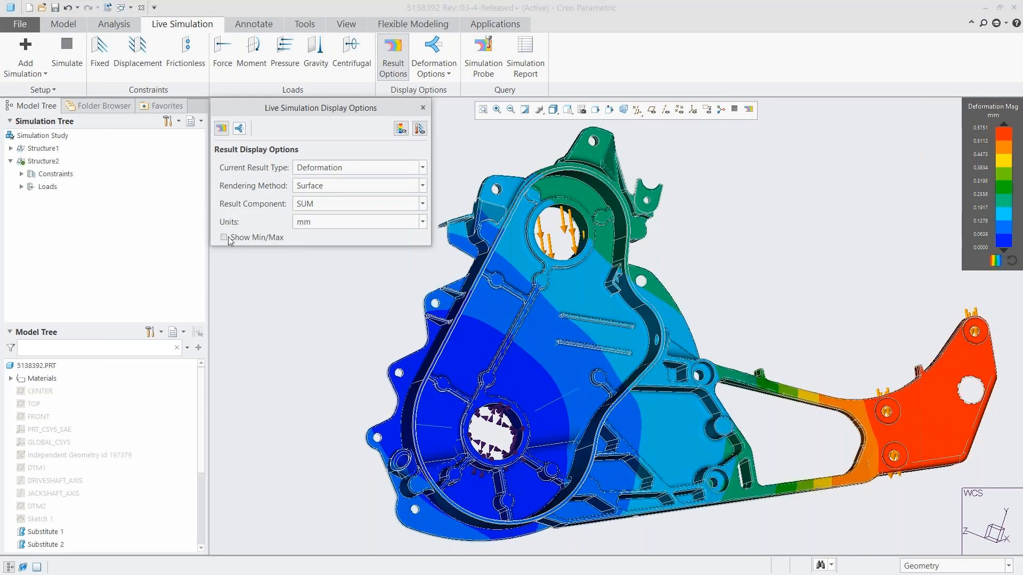
{"action": "left_click", "coordinate": [422, 108]}
Animate the deformation result and enable True deformations in the deformation options
{"action": "left_click", "coordinate": [434, 69]}
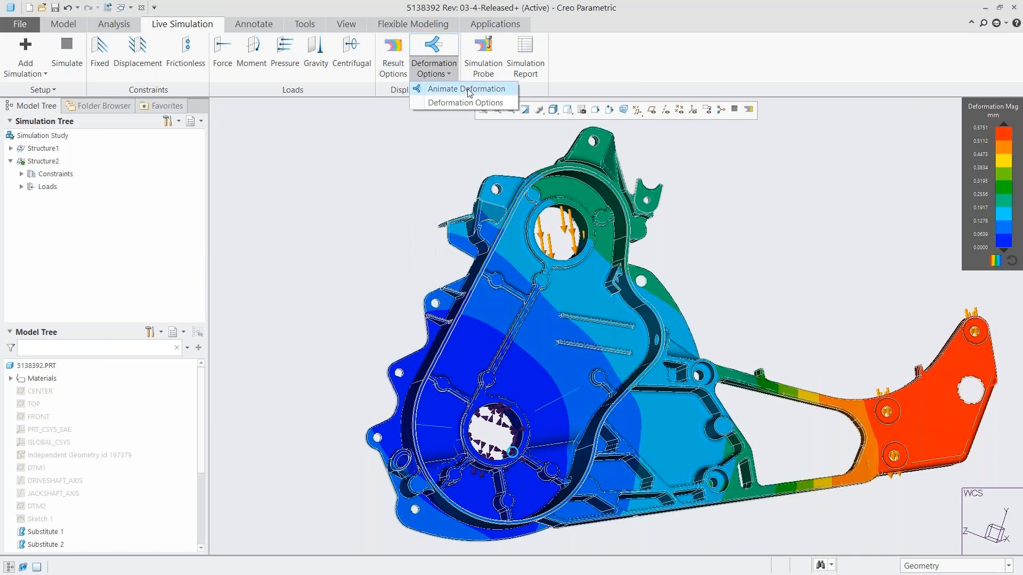
{"action": "left_click", "coordinate": [467, 89]}
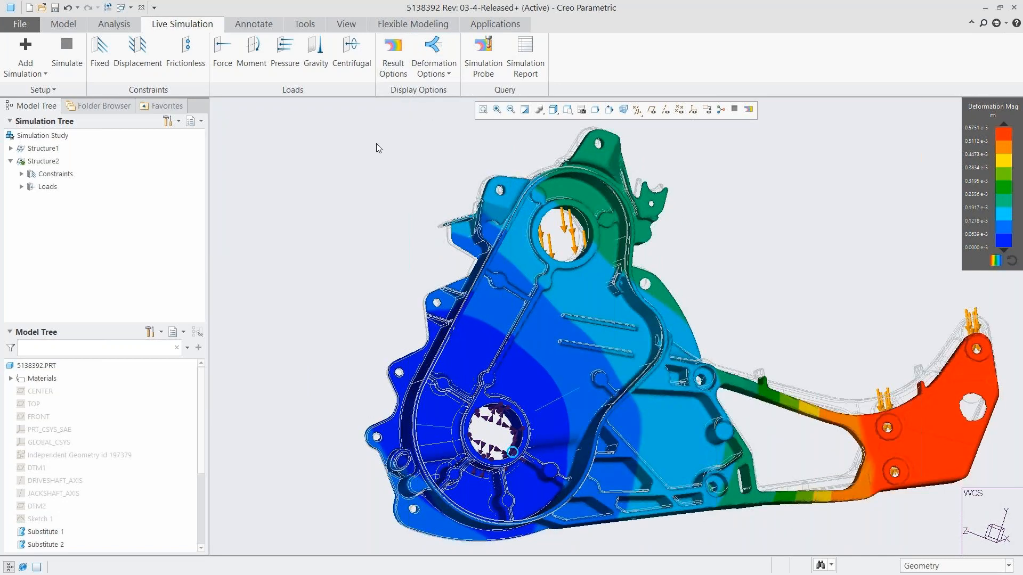
{"action": "left_click", "coordinate": [434, 70]}
{"action": "left_click", "coordinate": [452, 103]}
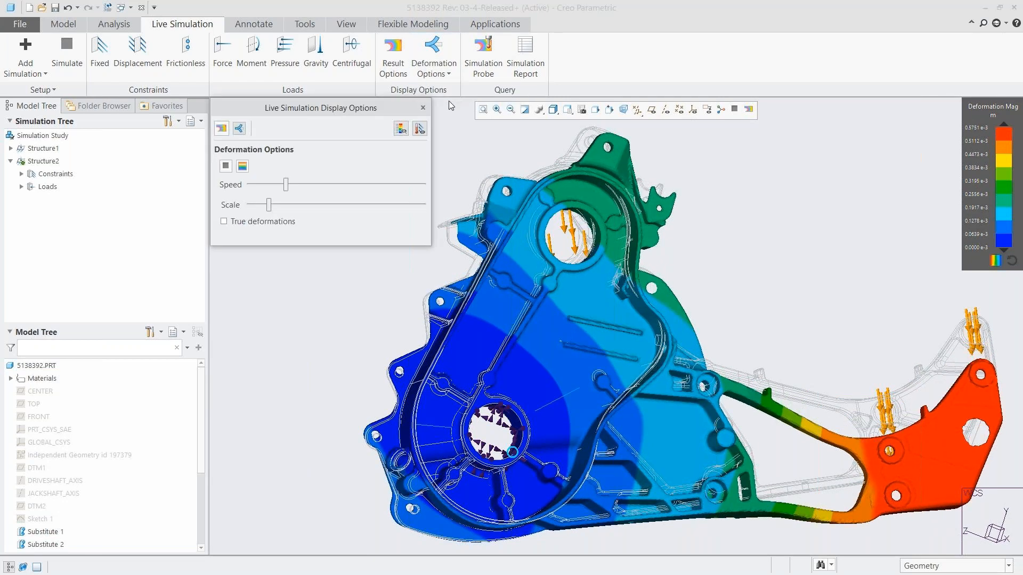
{"action": "left_click", "coordinate": [223, 221]}
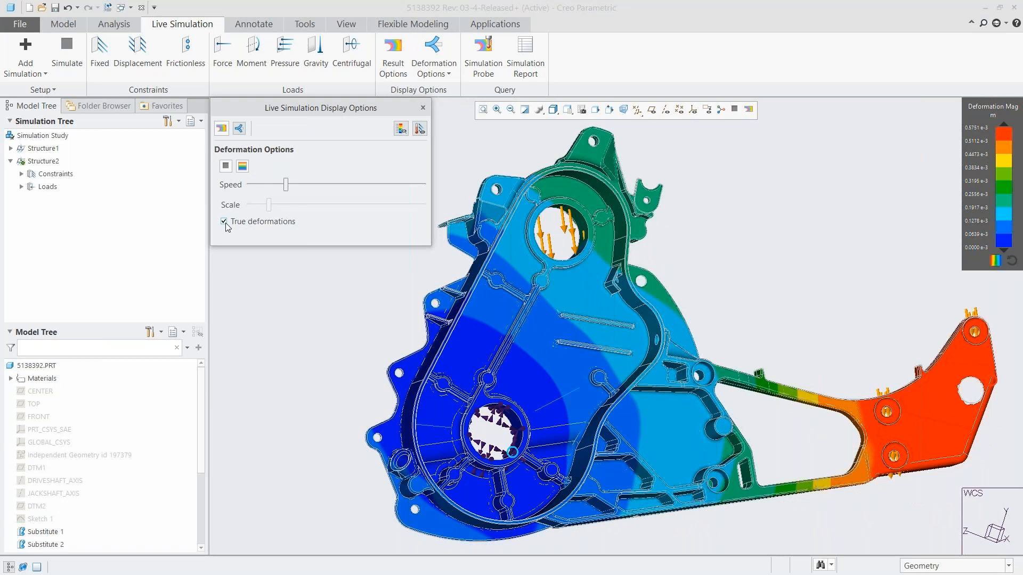
Inspect the animated deformation up close at the arm's end hole, stop the animation, and return to the whole-part view
{"action": "left_click", "coordinate": [567, 109]}
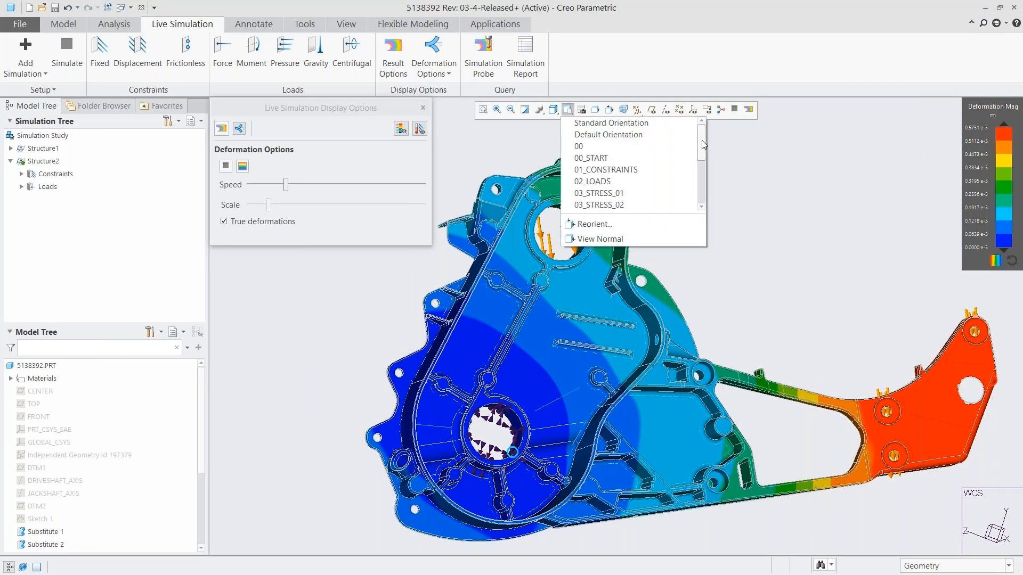
{"action": "left_click", "coordinate": [612, 183]}
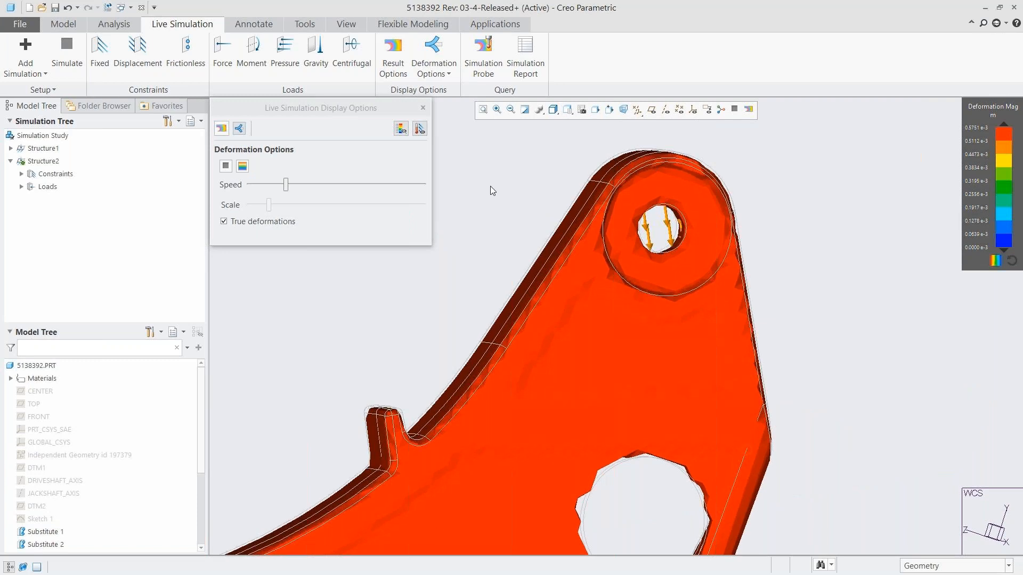
{"action": "left_click", "coordinate": [226, 166]}
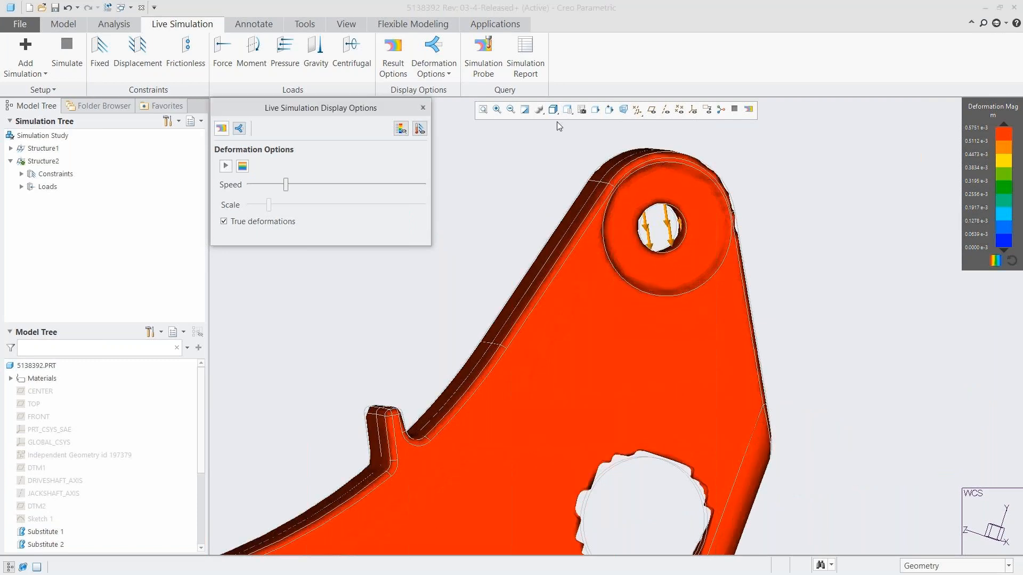
{"action": "left_click", "coordinate": [568, 110]}
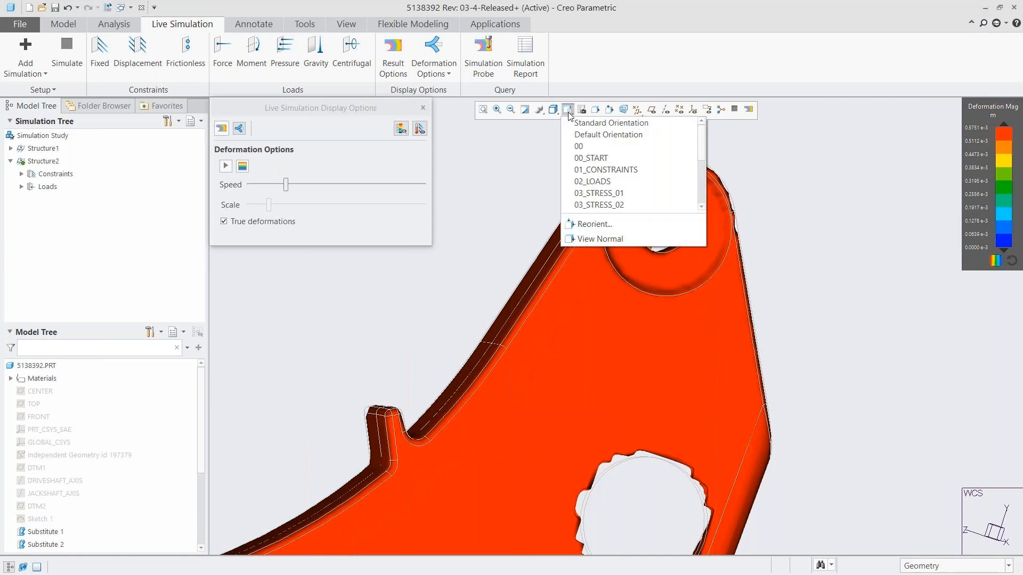
{"action": "left_click", "coordinate": [618, 195]}
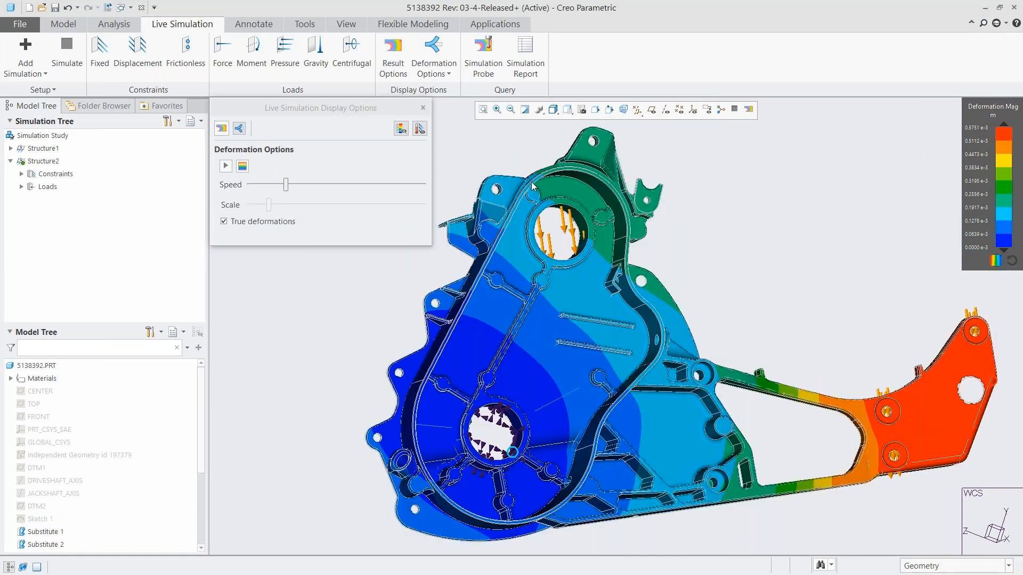
Set the displayed result type to Von Mises Stress with units in MPa
{"action": "left_click", "coordinate": [222, 129]}
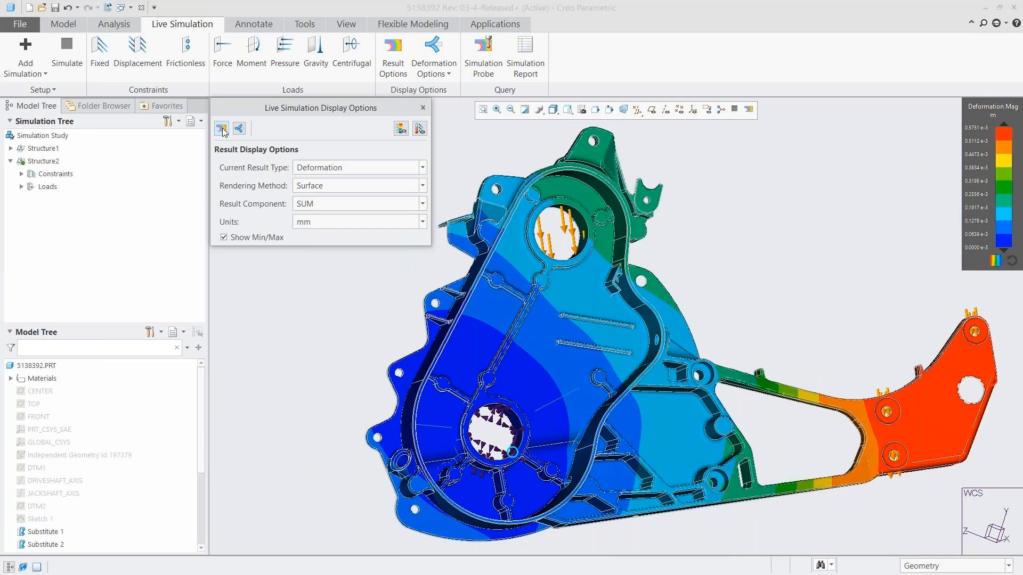
{"action": "left_click", "coordinate": [340, 168]}
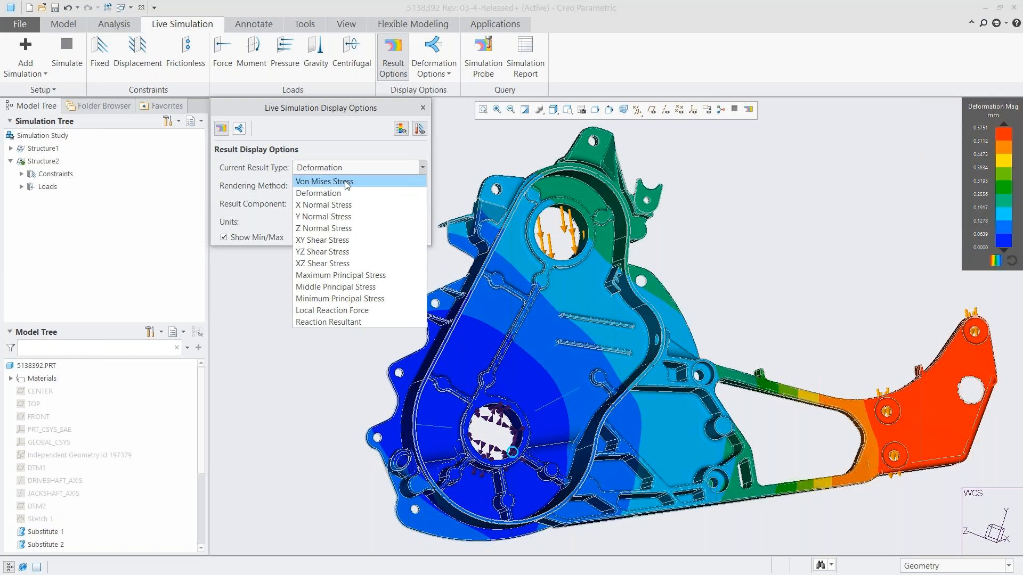
{"action": "left_click", "coordinate": [347, 182]}
{"action": "left_click", "coordinate": [338, 222]}
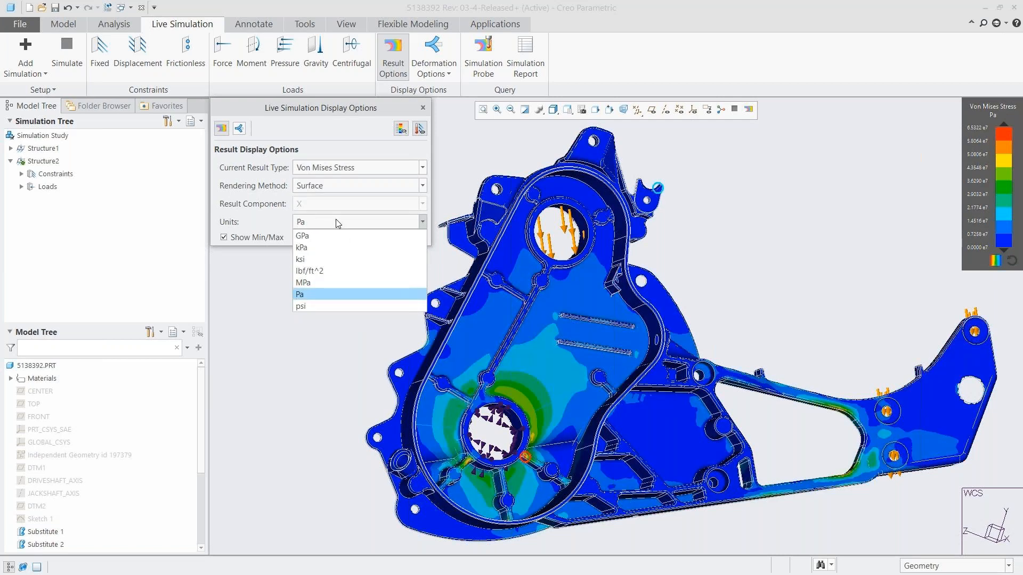
{"action": "left_click", "coordinate": [332, 283]}
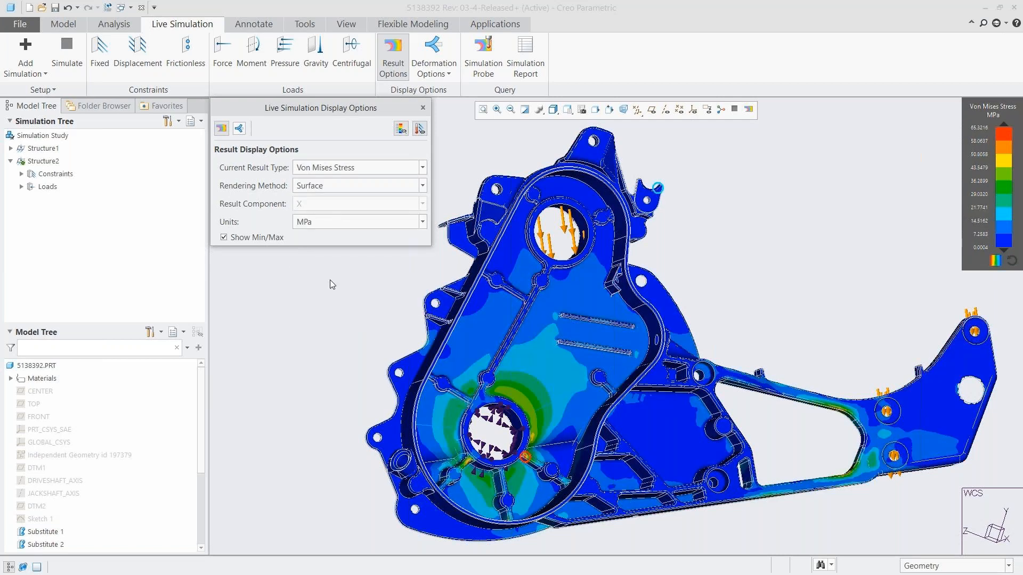
Probe the maximum Von Mises stress on the highly stressed rib round below the fixed bore, save the probe, and reposition its label
{"action": "left_click", "coordinate": [567, 113]}
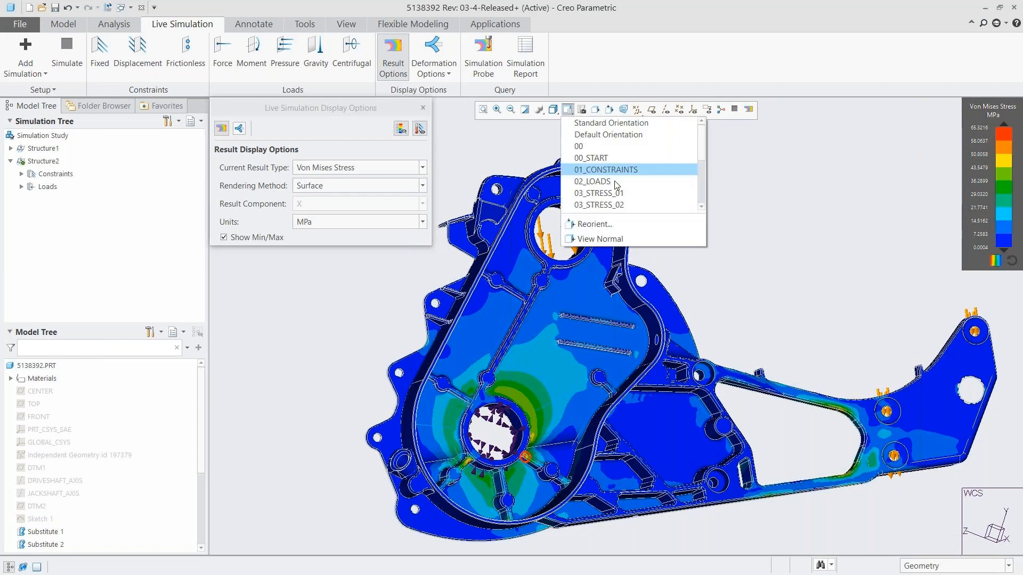
{"action": "left_click", "coordinate": [616, 182]}
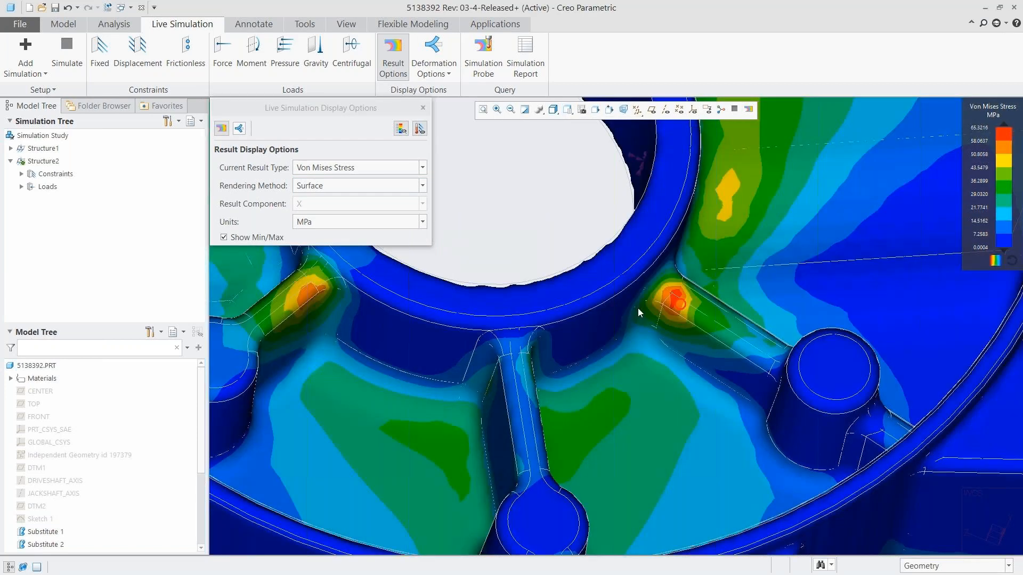
{"action": "left_click", "coordinate": [483, 53]}
{"action": "left_click", "coordinate": [895, 132]}
{"action": "left_click", "coordinate": [888, 159]}
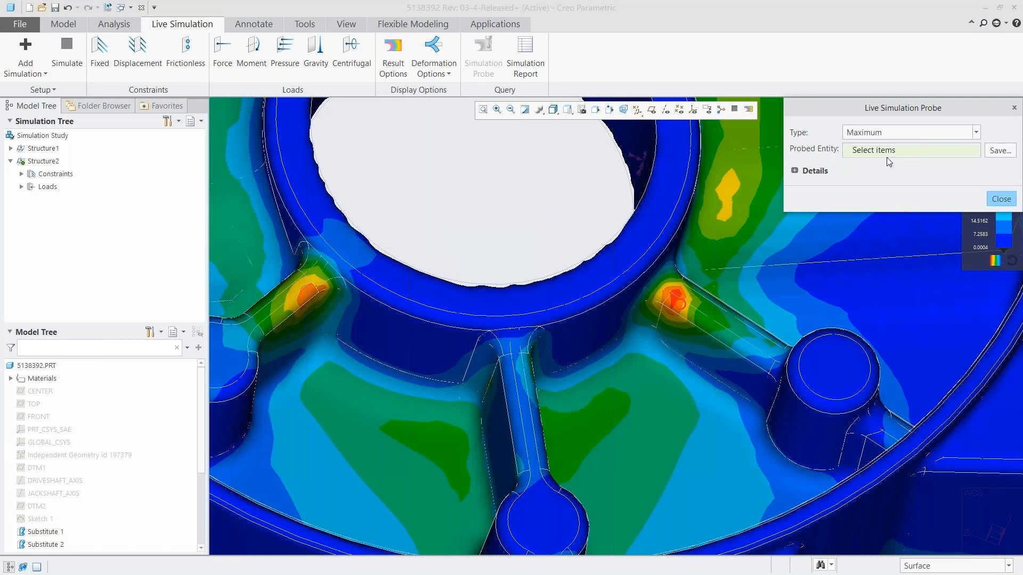
{"action": "left_click", "coordinate": [676, 304]}
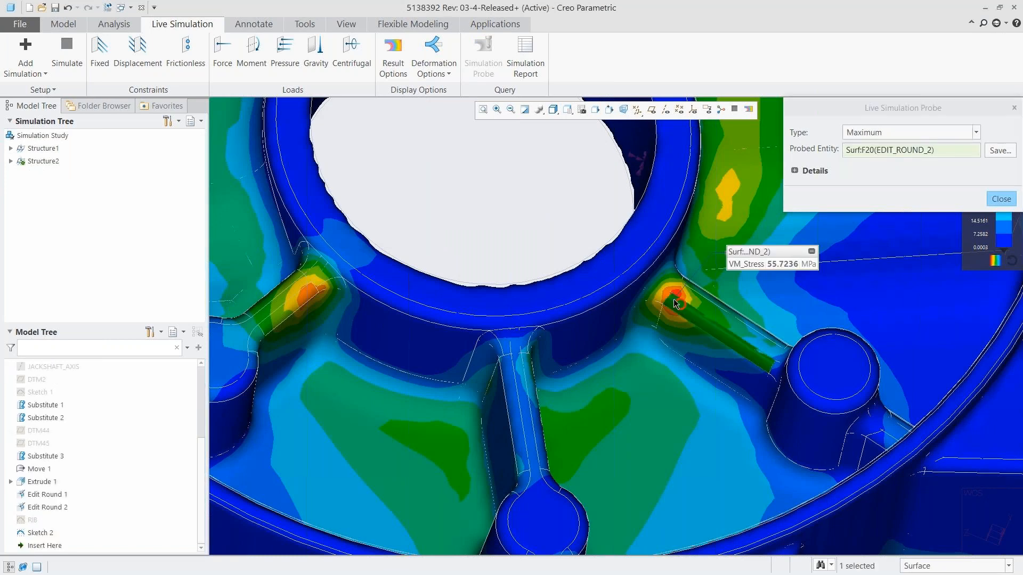
{"action": "left_click", "coordinate": [998, 151]}
{"action": "left_click", "coordinate": [962, 207]}
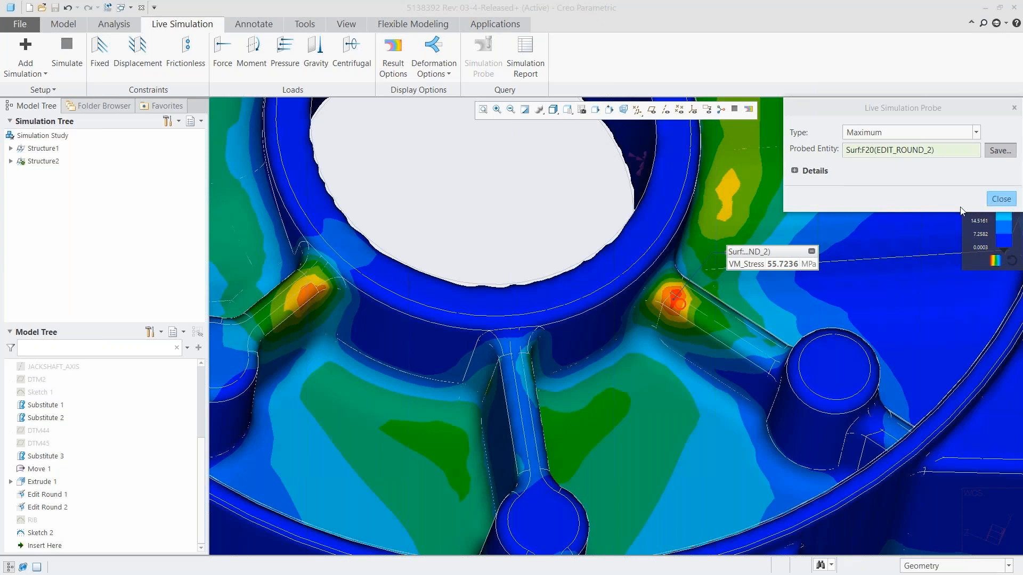
{"action": "left_click", "coordinate": [1000, 199]}
{"action": "left_click_drag", "start_coordinate": [772, 253], "coordinate": [845, 152]}
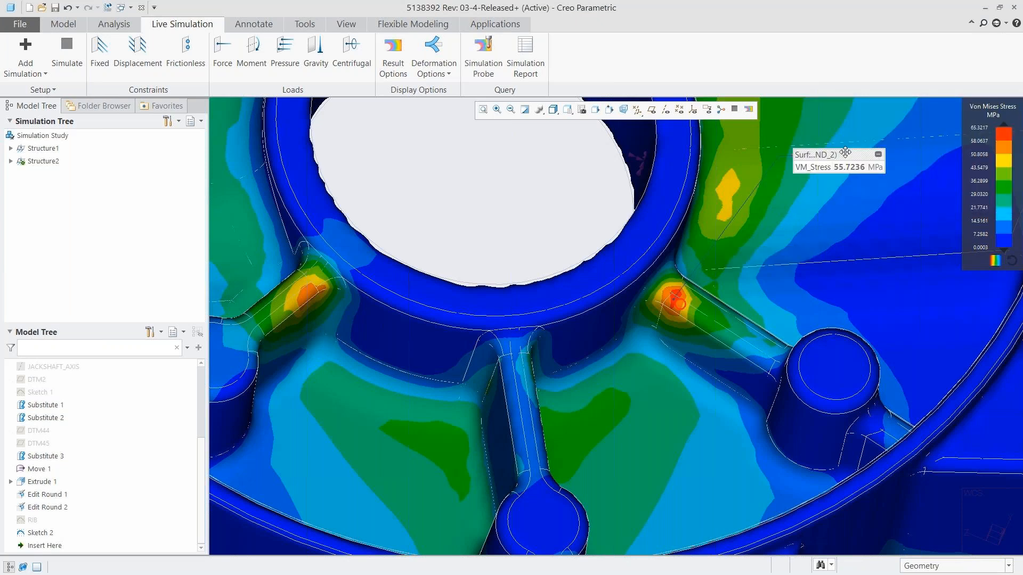
Move the stressed rib's side face and adjoining boss surfaces slightly outward to thicken the rib, and place the new probe label under the first
{"action": "left_click", "coordinate": [701, 348]}
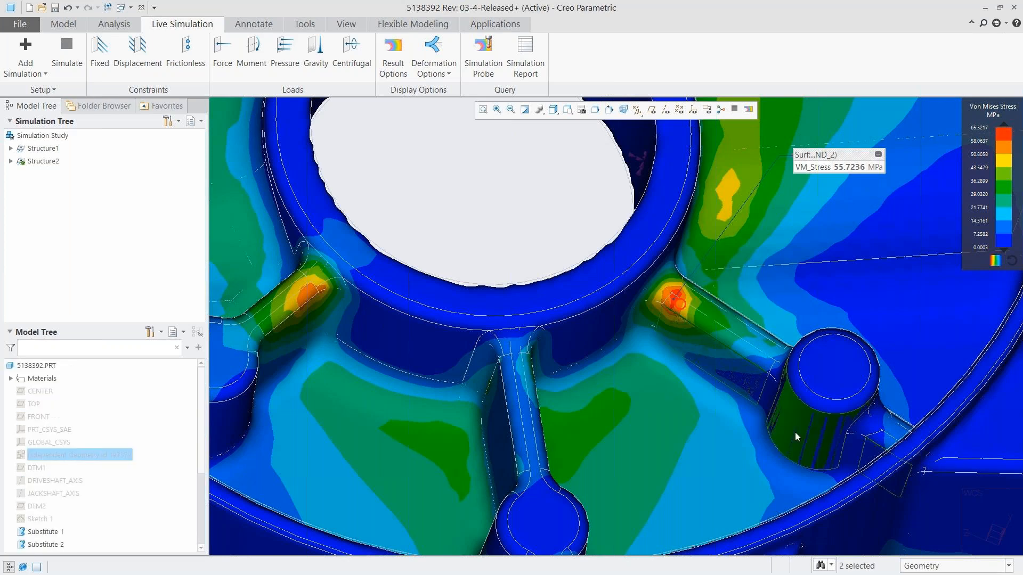
{"action": "left_click", "coordinate": [415, 24]}
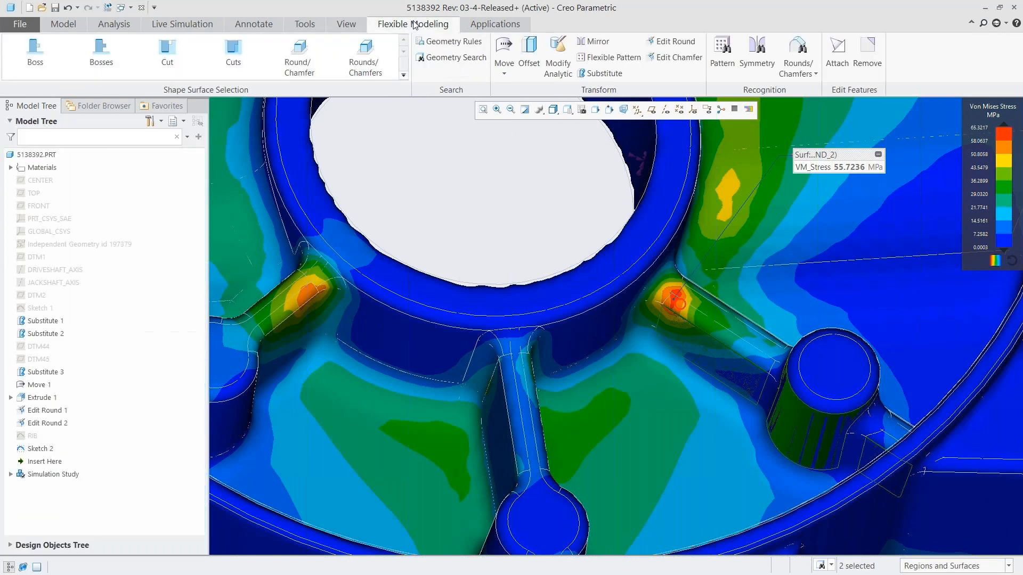
{"action": "left_click", "coordinate": [504, 49]}
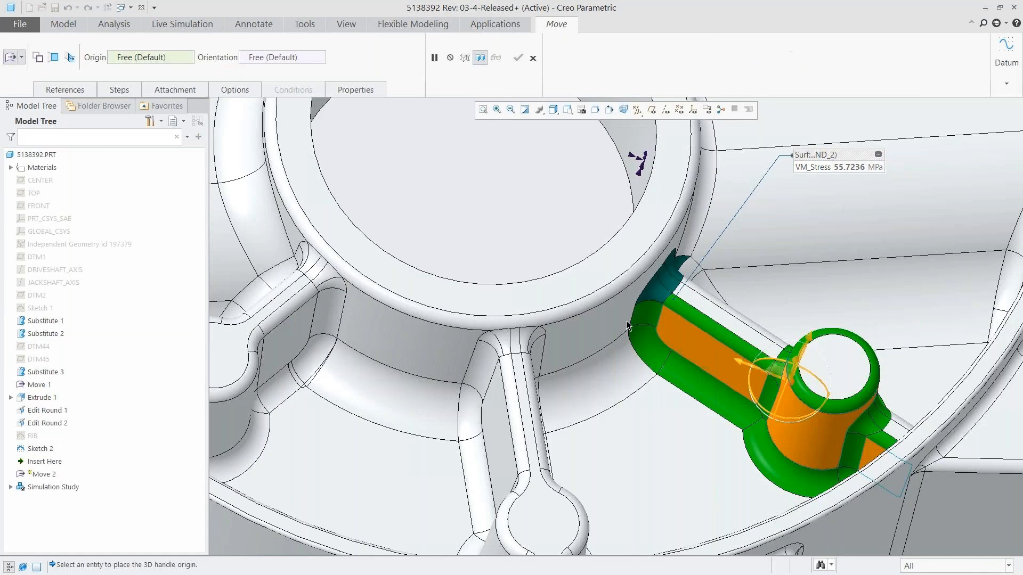
{"action": "left_click", "coordinate": [700, 347]}
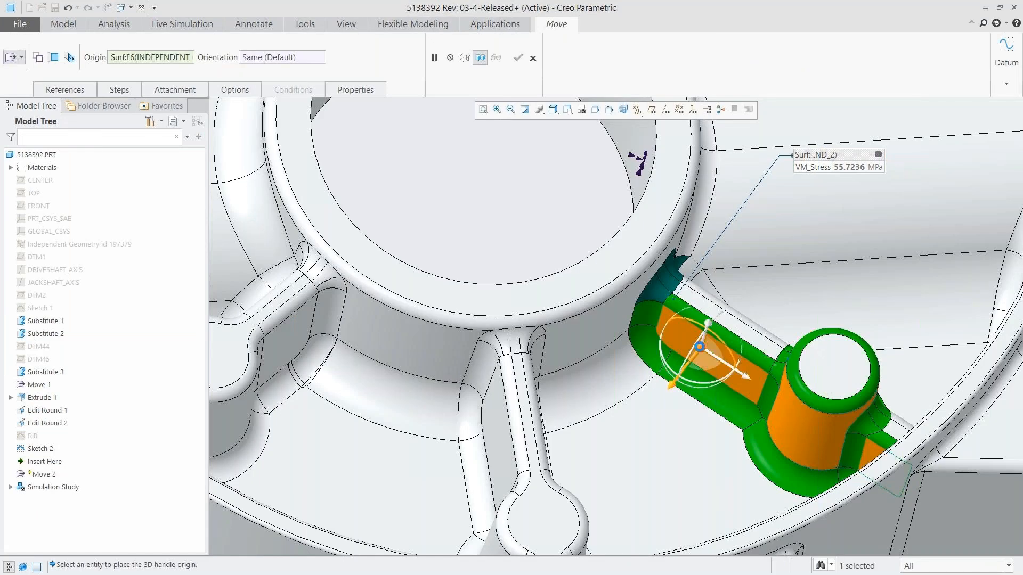
{"action": "mouse_move", "coordinate": [670, 386]}
{"action": "left_mouse_down"}
{"action": "mouse_move", "coordinate": [669, 447]}
{"action": "mouse_move", "coordinate": [668, 393]}
{"action": "left_mouse_up"}
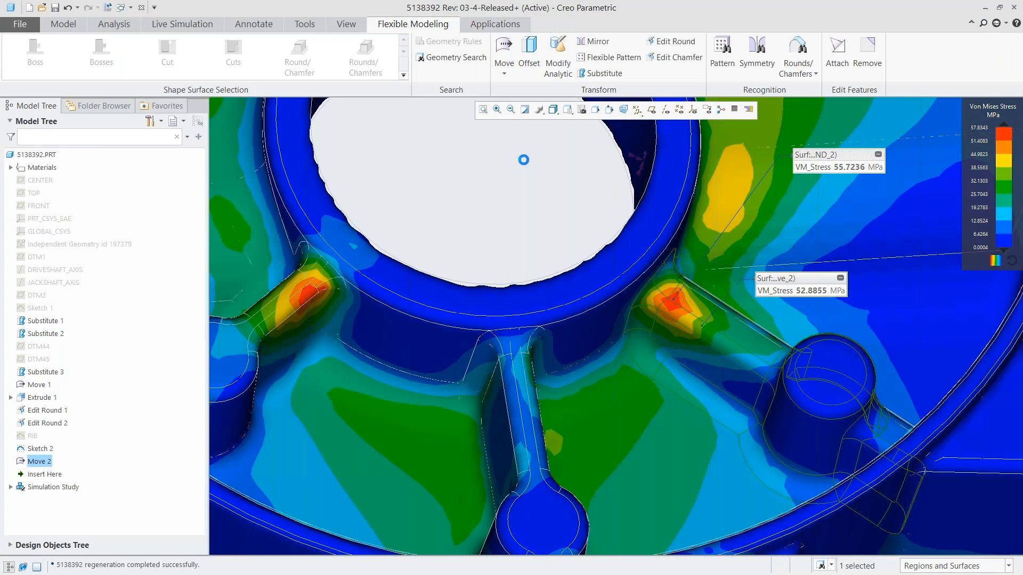
{"action": "left_click_drag", "start_coordinate": [804, 273], "coordinate": [843, 198]}
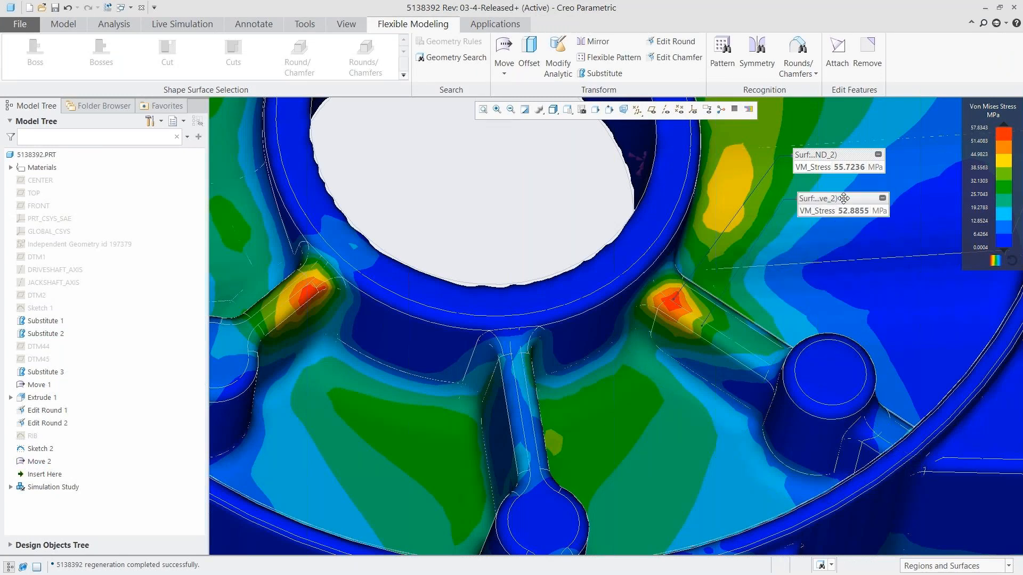
Set the radius of the two rounds along the stressed rib's top to 2.5 and align the new probe label under the others
{"action": "left_click", "coordinate": [740, 346]}
{"action": "left_click", "coordinate": [760, 330], "text": "ctrl"}
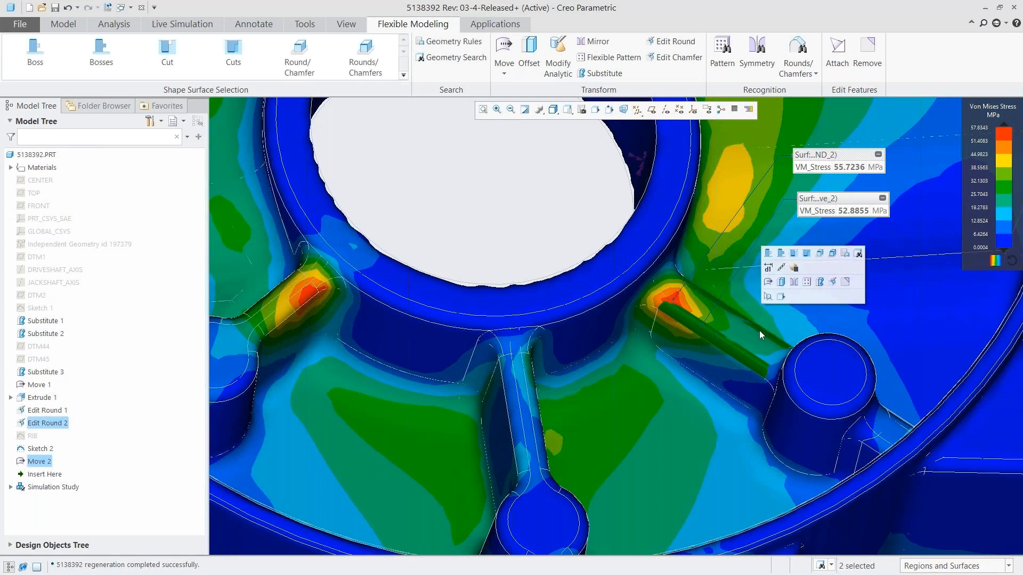
{"action": "left_click", "coordinate": [833, 281]}
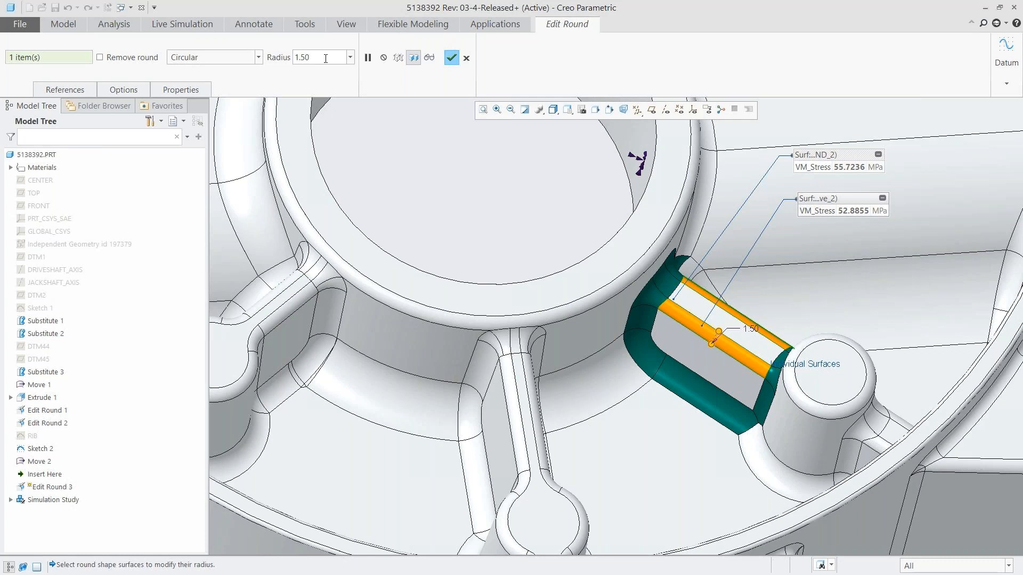
{"action": "double_click", "coordinate": [326, 58]}
{"action": "type", "text": "2.5"}
{"action": "key", "text": "Return"}
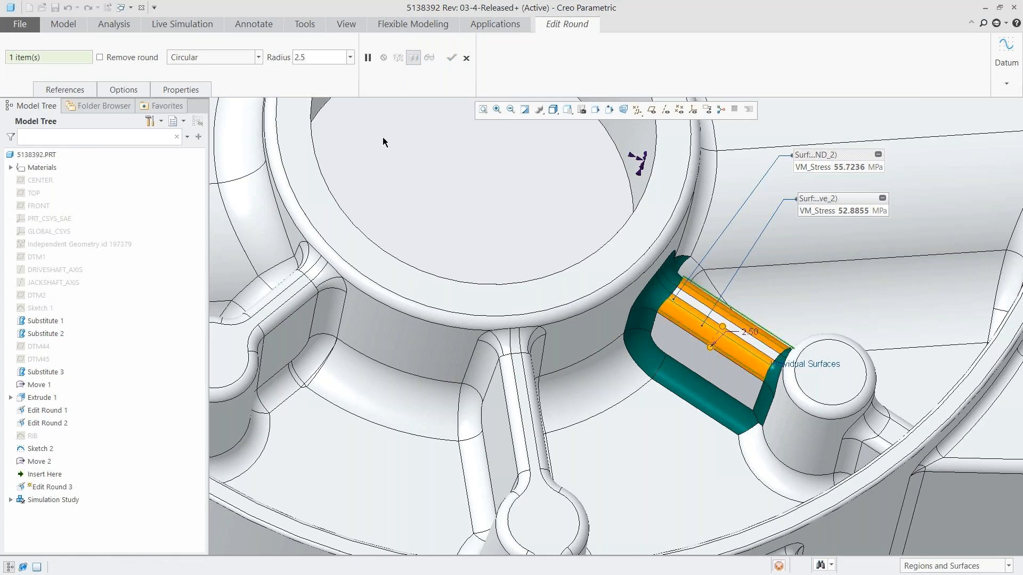
{"action": "left_click", "coordinate": [451, 57]}
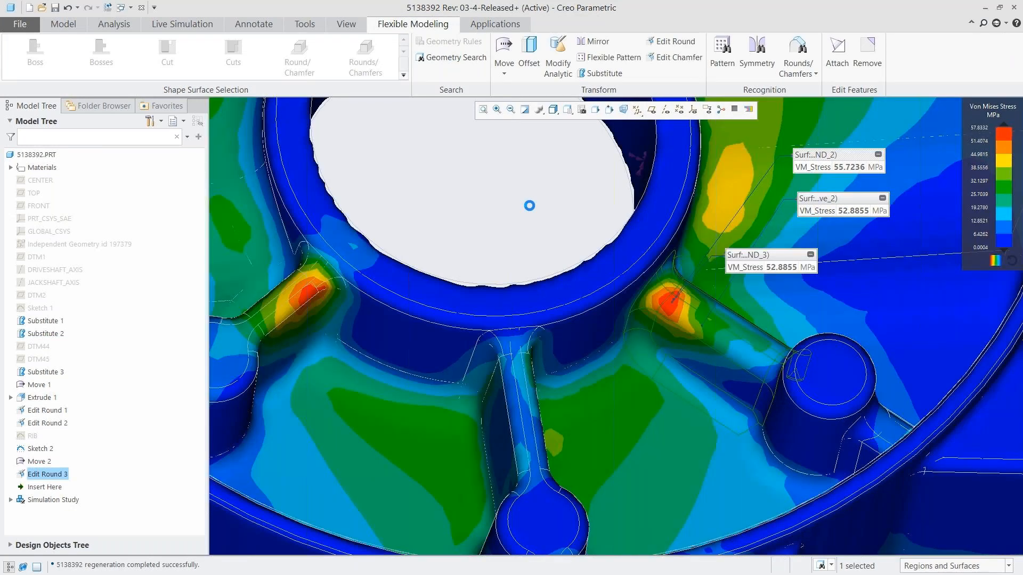
{"action": "left_click_drag", "start_coordinate": [746, 267], "coordinate": [840, 238]}
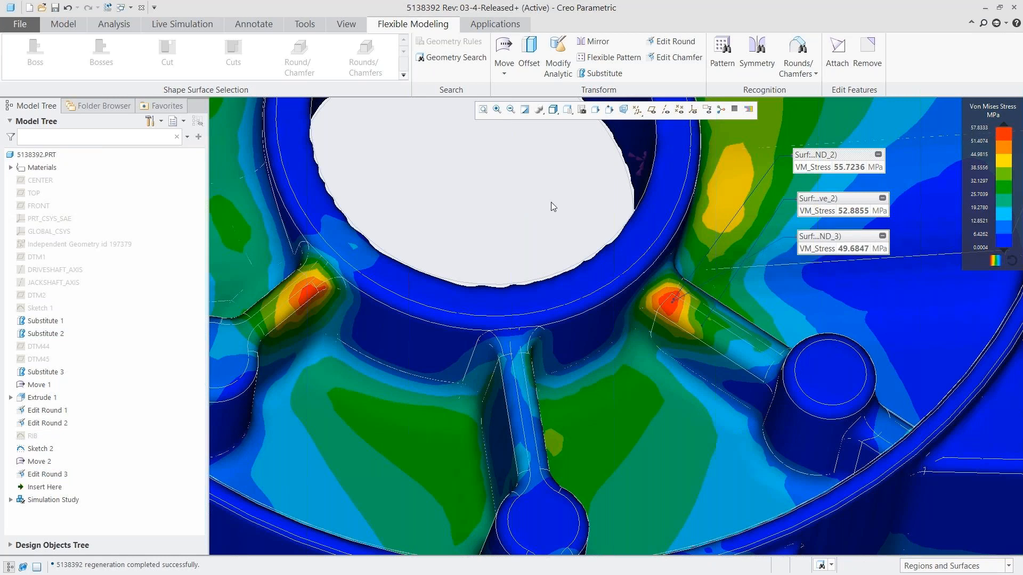
Return to the whole-part view and collapse all three stress probe labels
{"action": "left_click", "coordinate": [568, 109]}
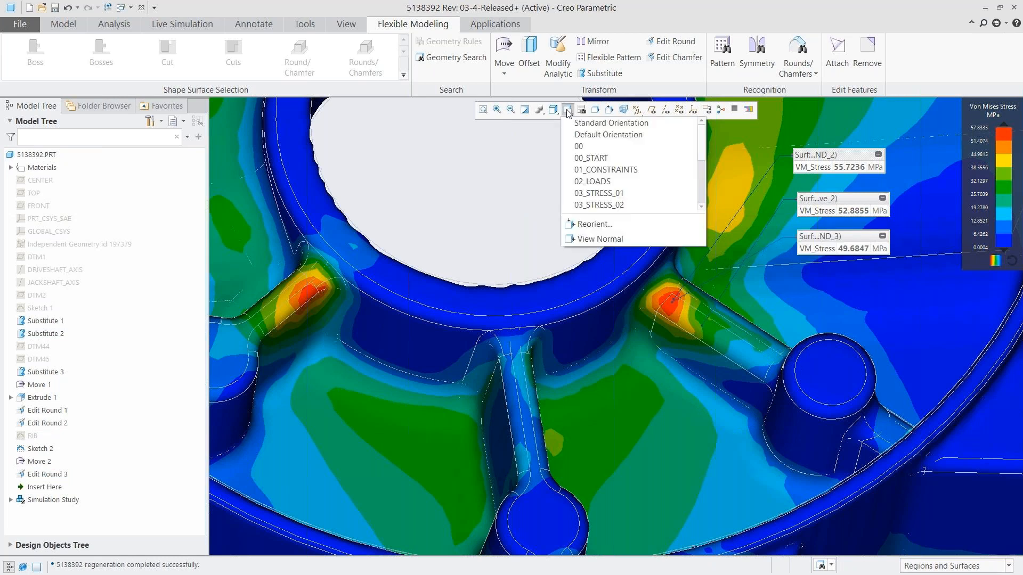
{"action": "left_click", "coordinate": [607, 194]}
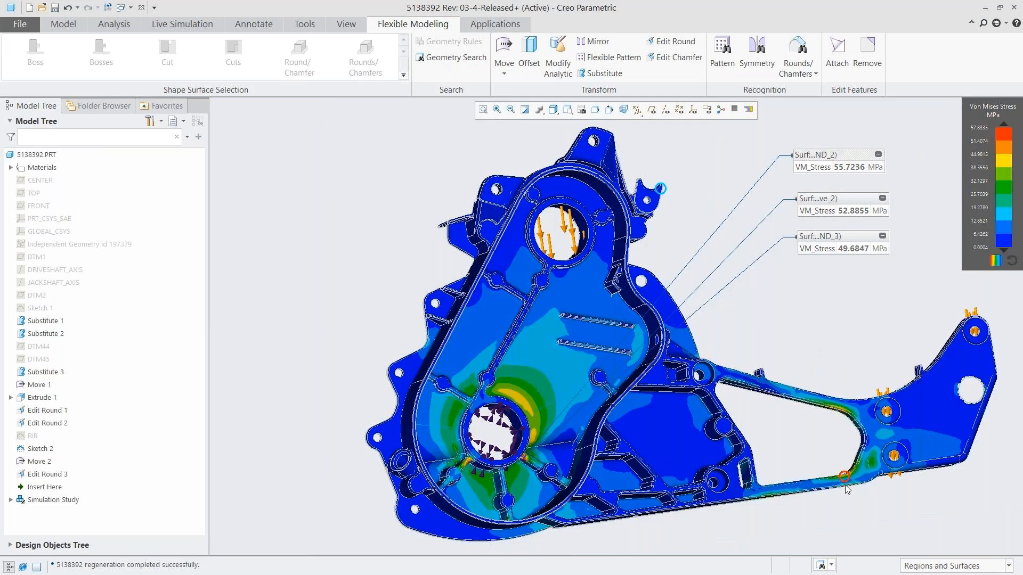
{"action": "left_click", "coordinate": [883, 236]}
{"action": "left_click", "coordinate": [882, 199]}
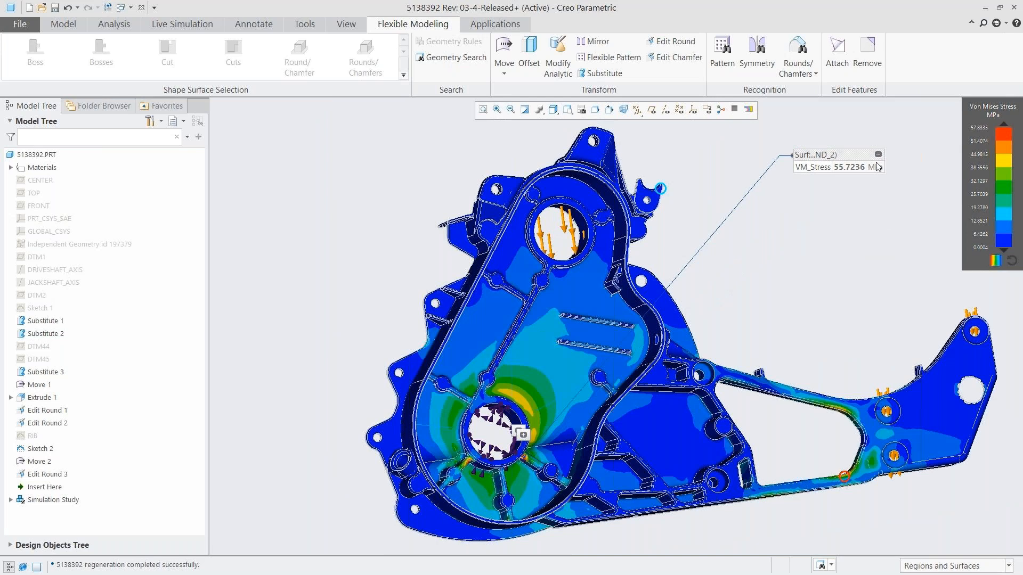
{"action": "left_click", "coordinate": [878, 155]}
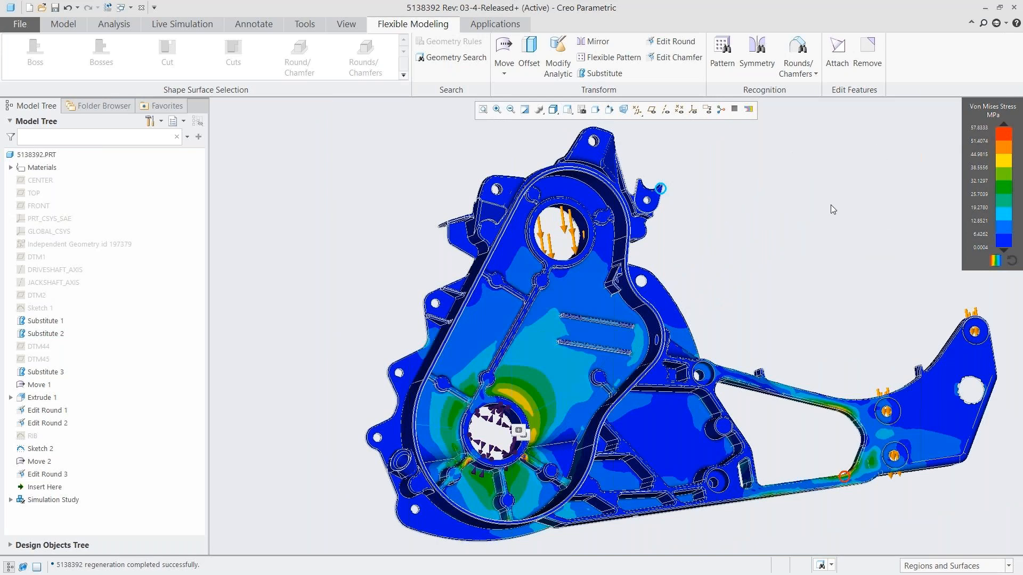
Start a Design Exploration session named DEX_Design
{"action": "left_click", "coordinate": [21, 24]}
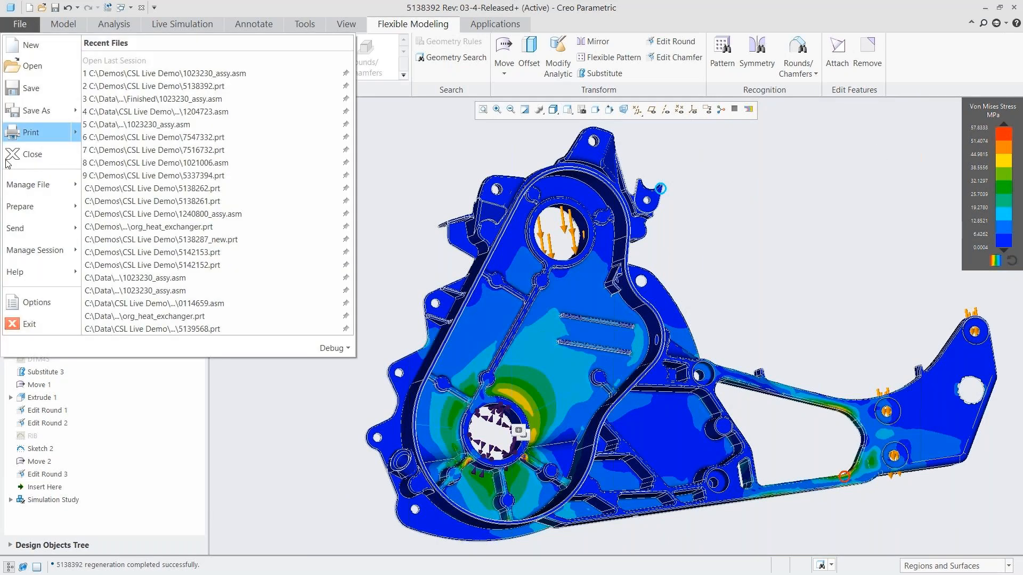
{"action": "mouse_move", "coordinate": [37, 250]}
{"action": "mouse_move", "coordinate": [341, 171]}
{"action": "left_click", "coordinate": [376, 169]}
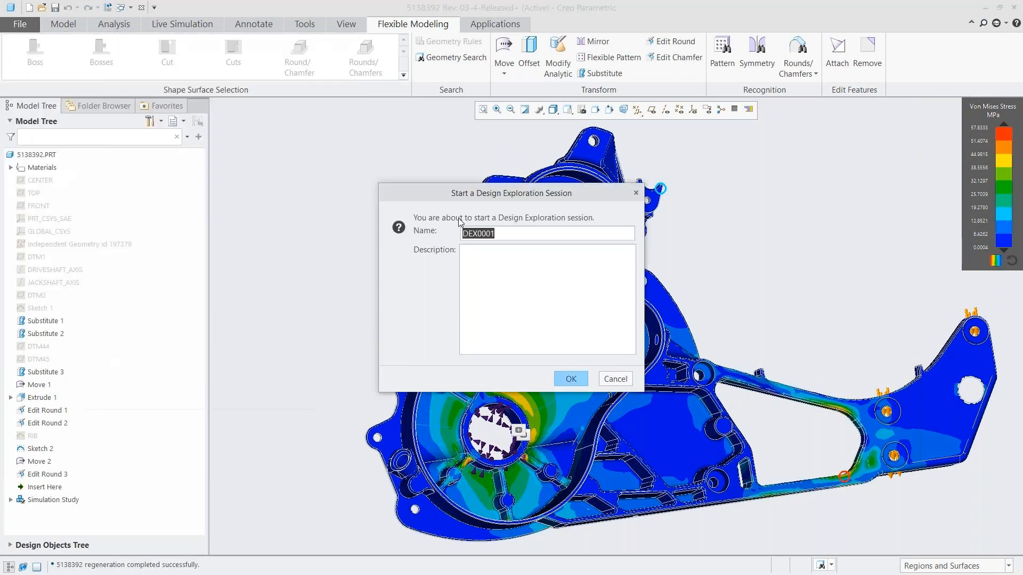
{"action": "left_click", "coordinate": [511, 234]}
{"action": "key", "text": "BackSpace"}
{"action": "key", "text": "BackSpace"}
{"action": "key", "text": "BackSpace"}
{"action": "key", "text": "BackSpace"}
{"action": "type", "text": "_Design"}
{"action": "left_click", "coordinate": [571, 379]}
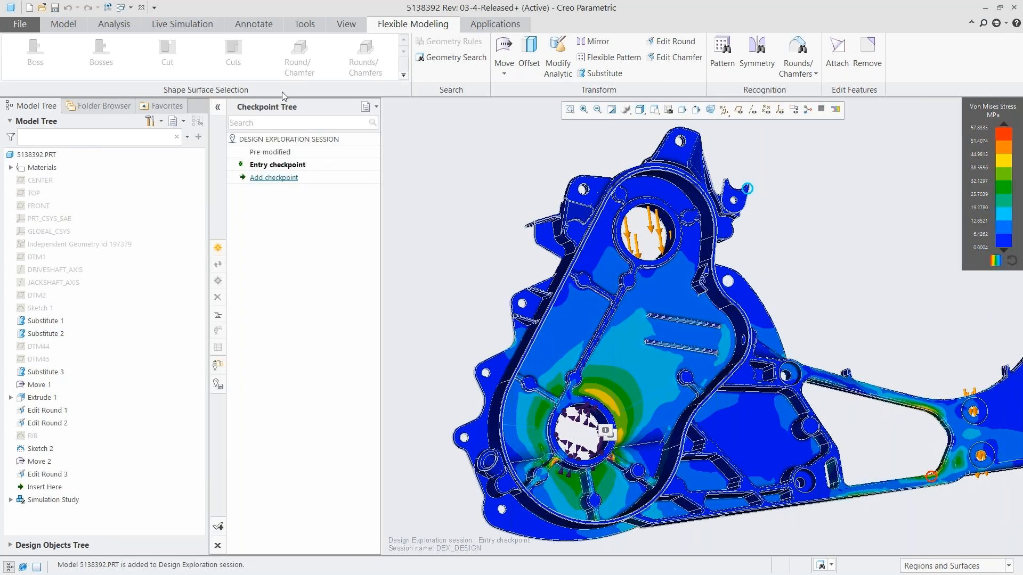
Save a point probe of the Von Mises stress on the flat wall above the lower bore and move its label clear
{"action": "left_click", "coordinate": [209, 27]}
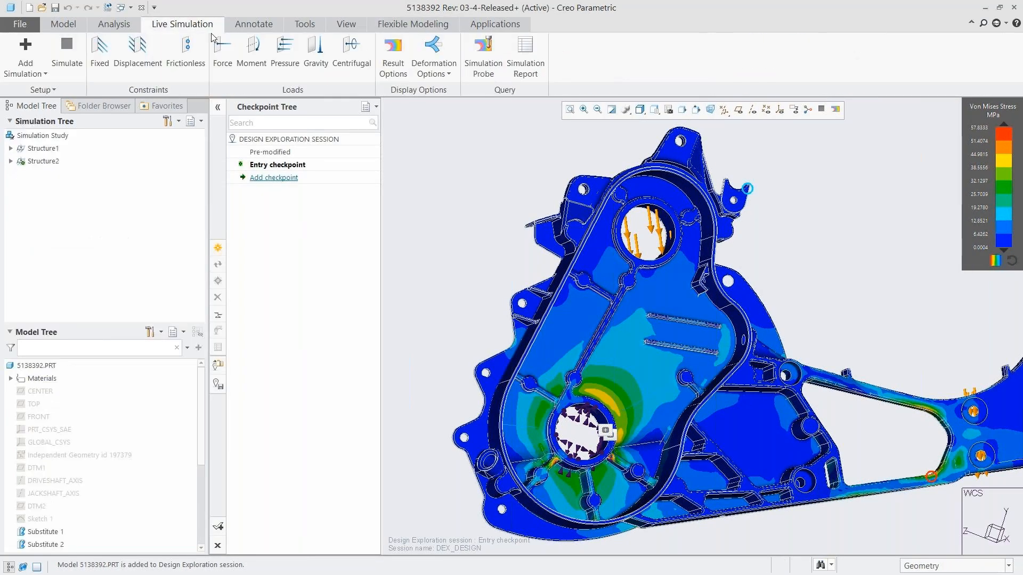
{"action": "left_click", "coordinate": [654, 110]}
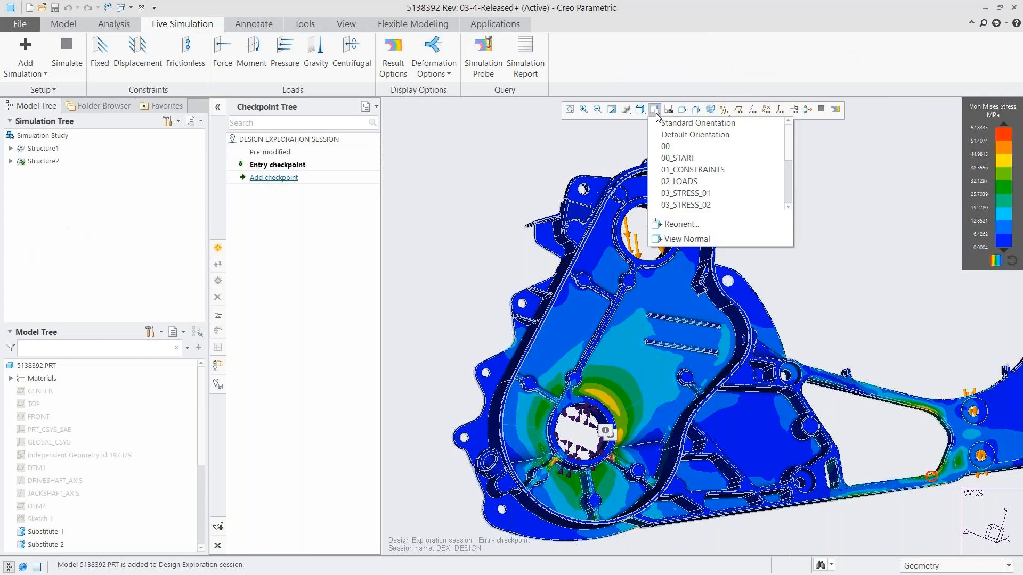
{"action": "scroll", "coordinate": [789, 163], "scroll_direction": "down", "scroll_amount": 1}
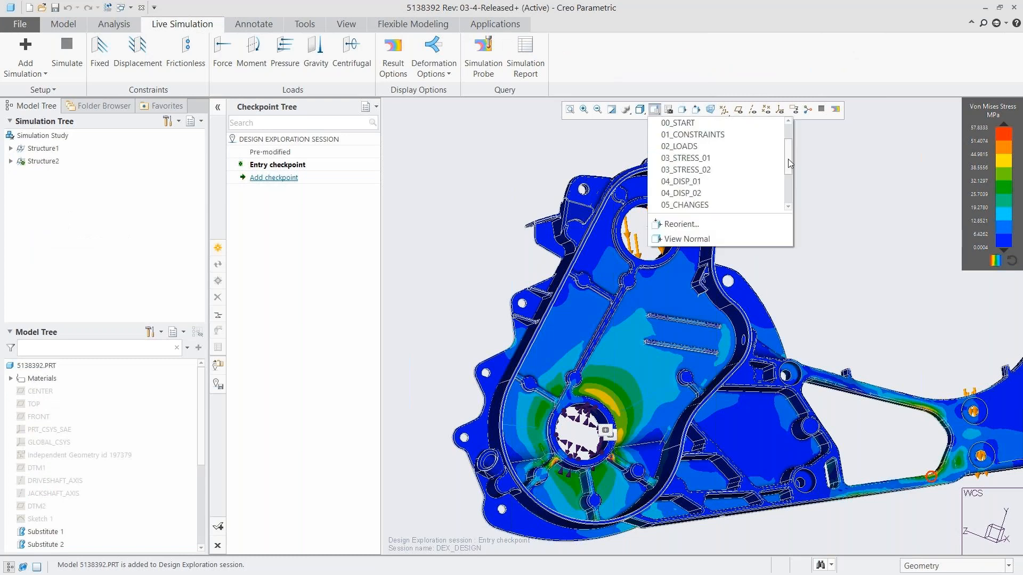
{"action": "scroll", "coordinate": [711, 157], "scroll_direction": "down", "scroll_amount": 2}
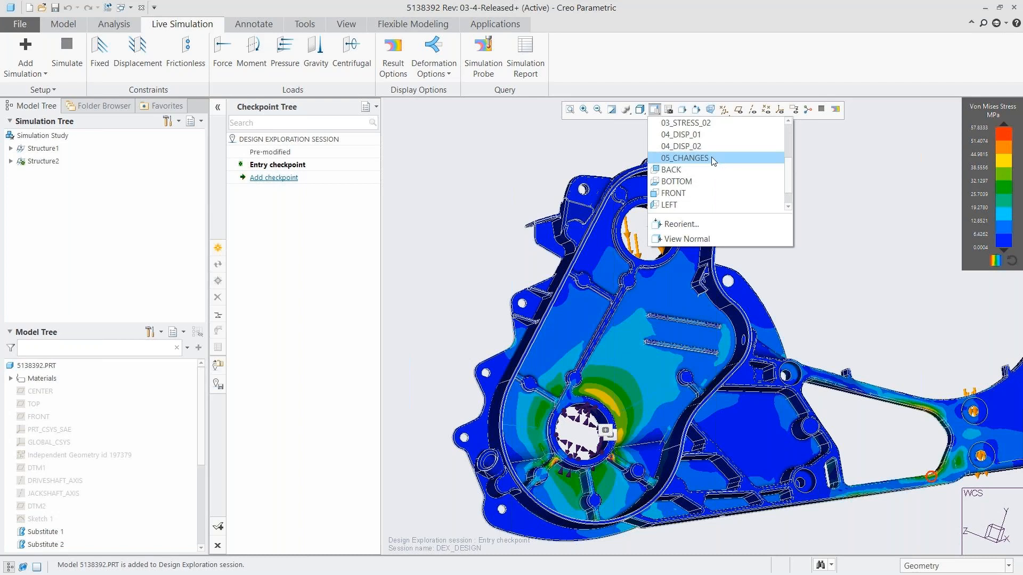
{"action": "left_click", "coordinate": [711, 156]}
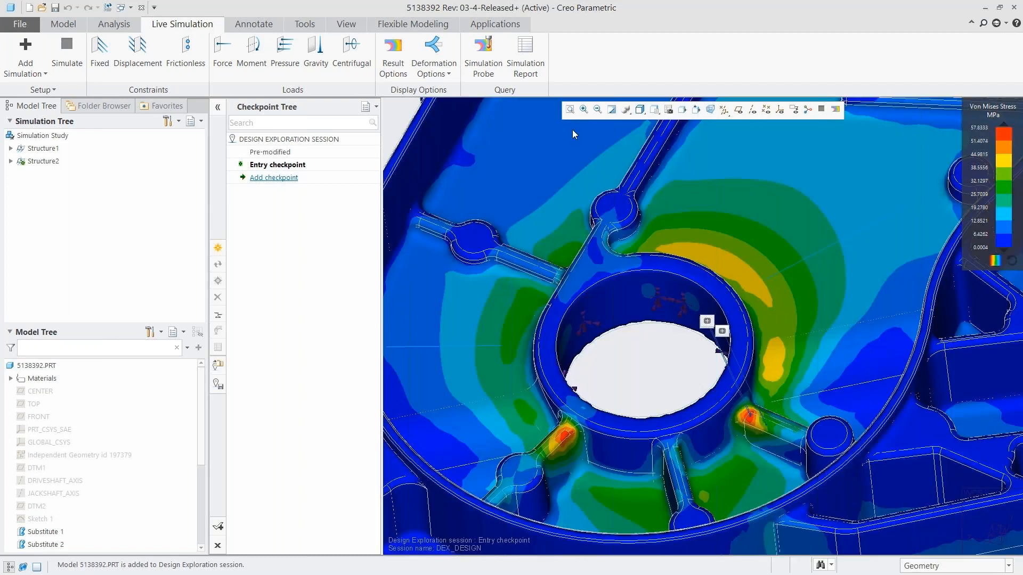
{"action": "left_click", "coordinate": [484, 48]}
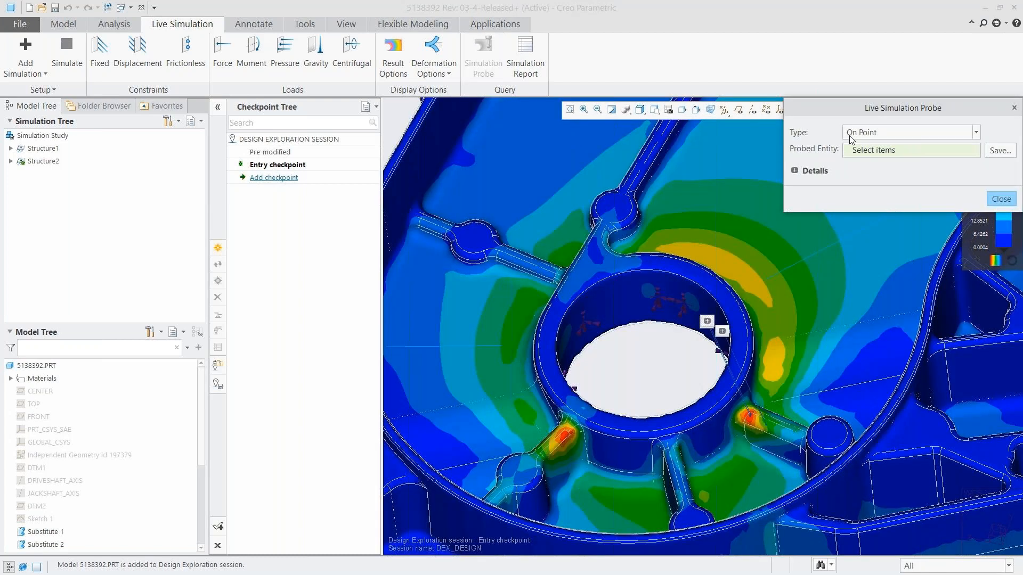
{"action": "left_click", "coordinate": [775, 249]}
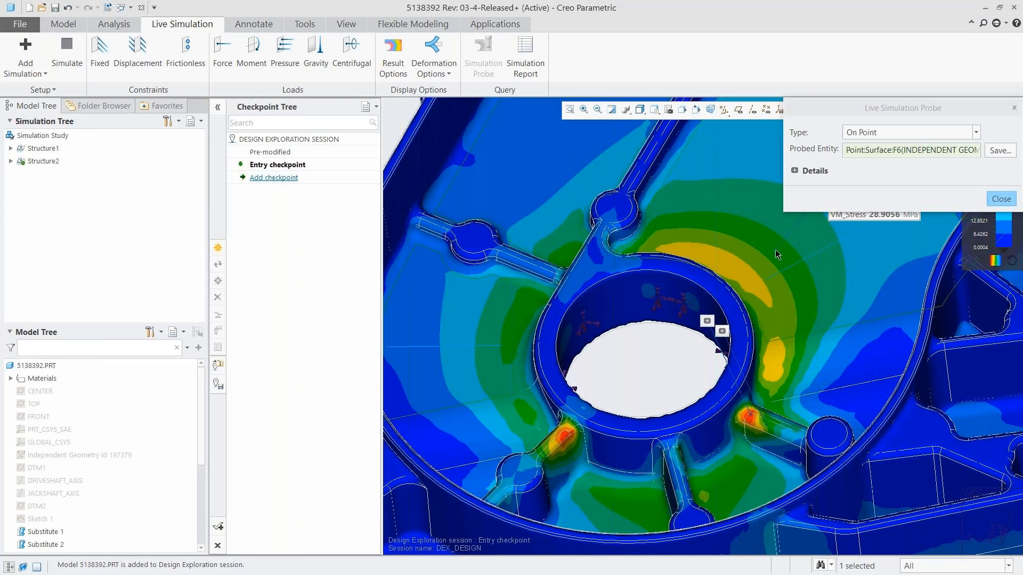
{"action": "left_click", "coordinate": [997, 151]}
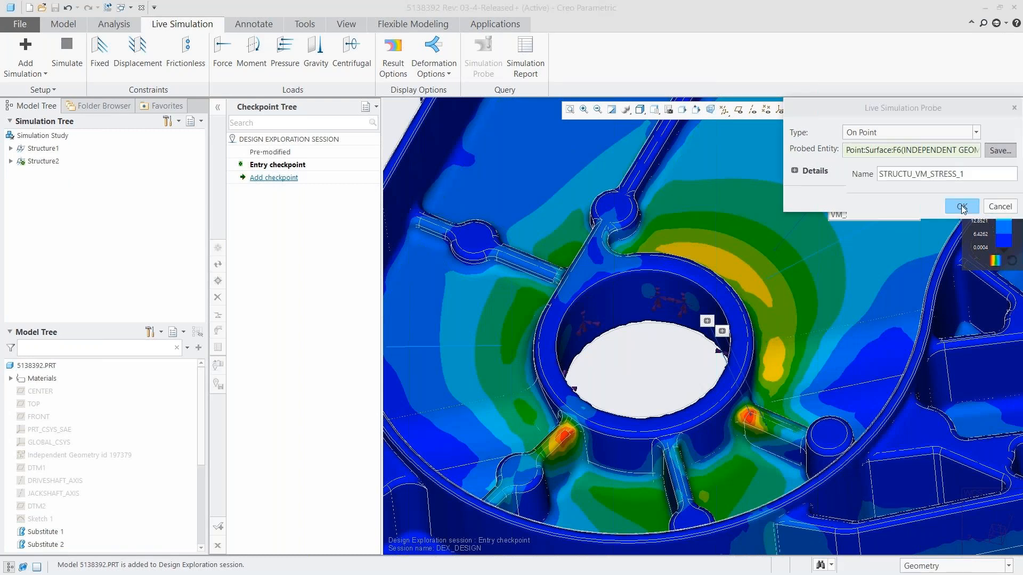
{"action": "left_click", "coordinate": [962, 206]}
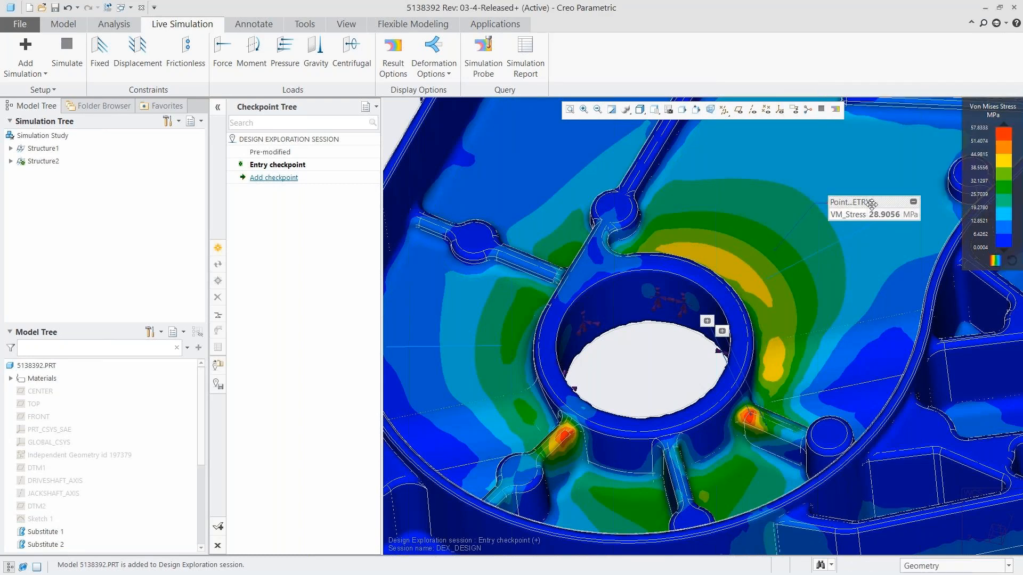
{"action": "left_click_drag", "start_coordinate": [871, 204], "coordinate": [886, 147]}
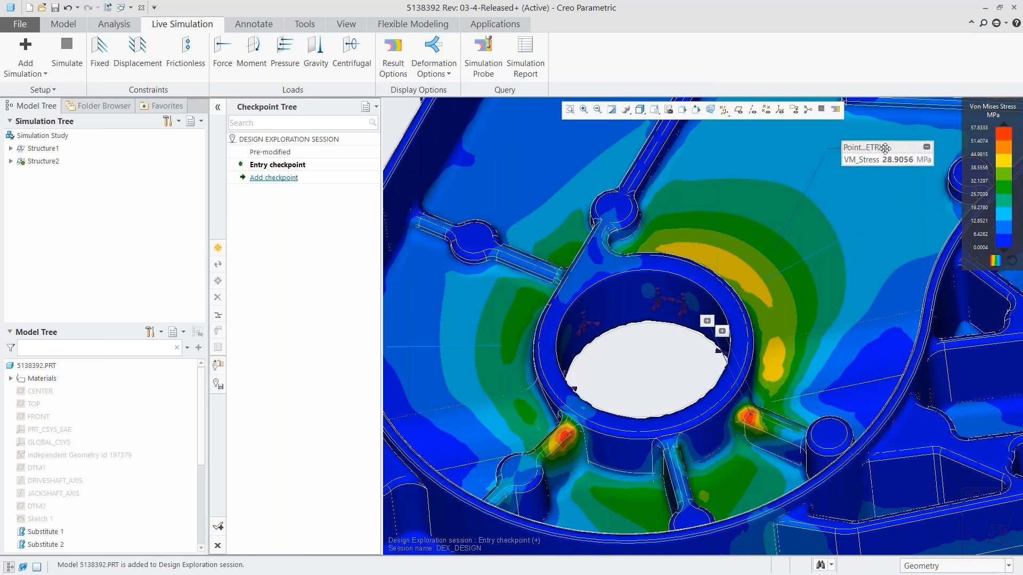
Create a trajectory rib from Sketch 2, 5 mm wide, with draft and with rounds on the internal and exposed edges
{"action": "left_click", "coordinate": [63, 25]}
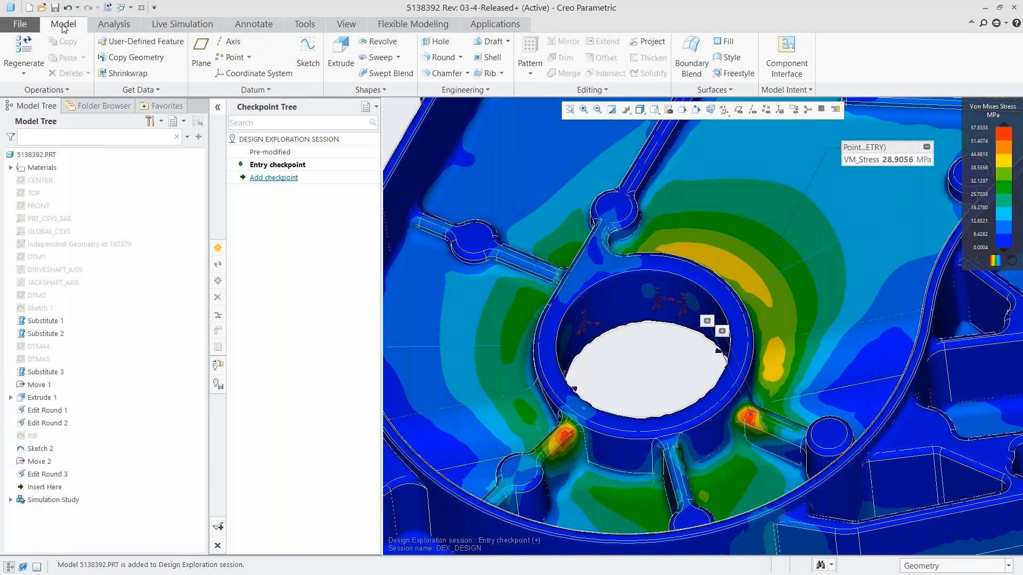
{"action": "left_click", "coordinate": [420, 346]}
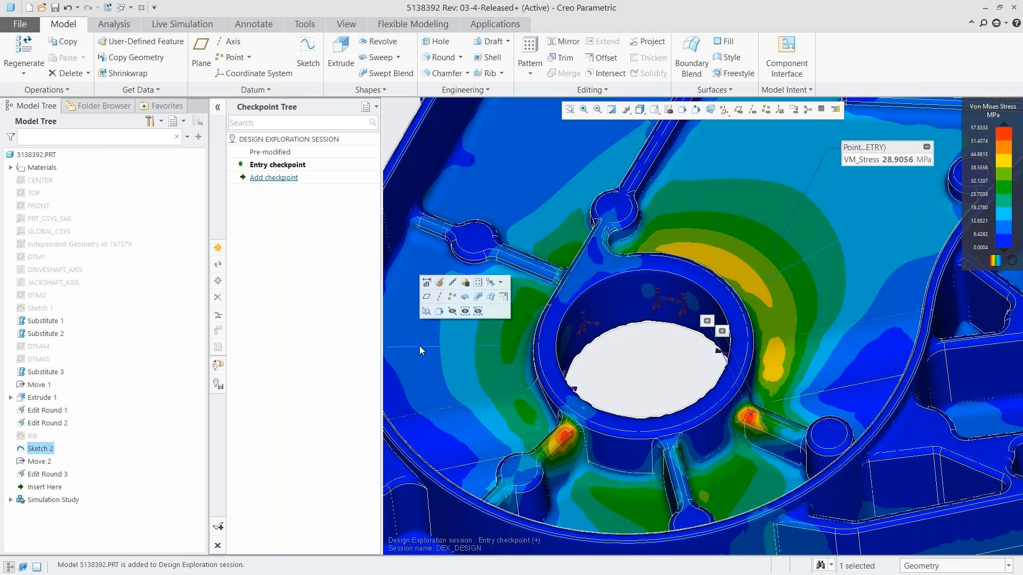
{"action": "left_click", "coordinate": [501, 74]}
{"action": "left_click", "coordinate": [514, 90]}
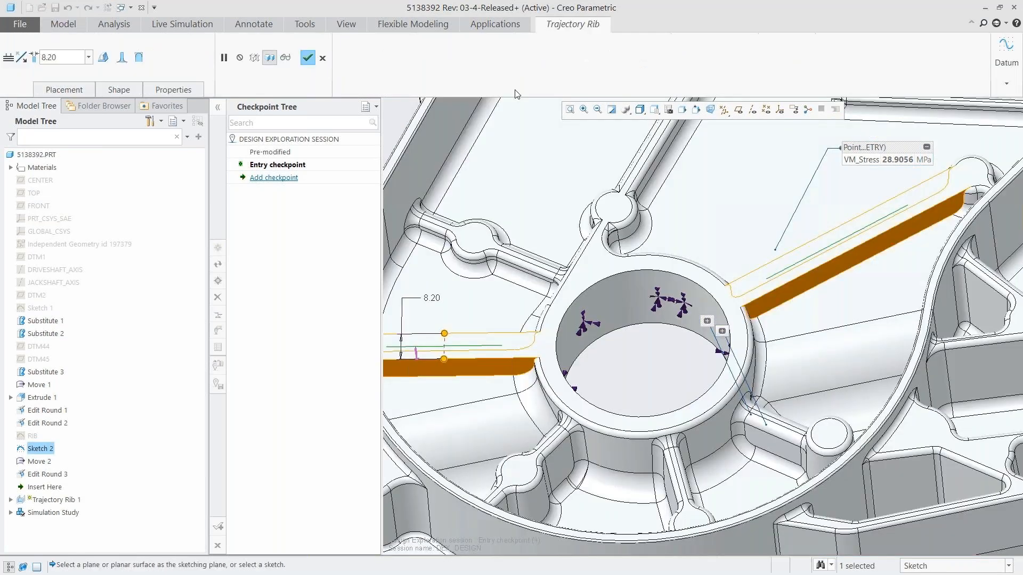
{"action": "double_click", "coordinate": [76, 57]}
{"action": "type", "text": "5"}
{"action": "key", "text": "Return"}
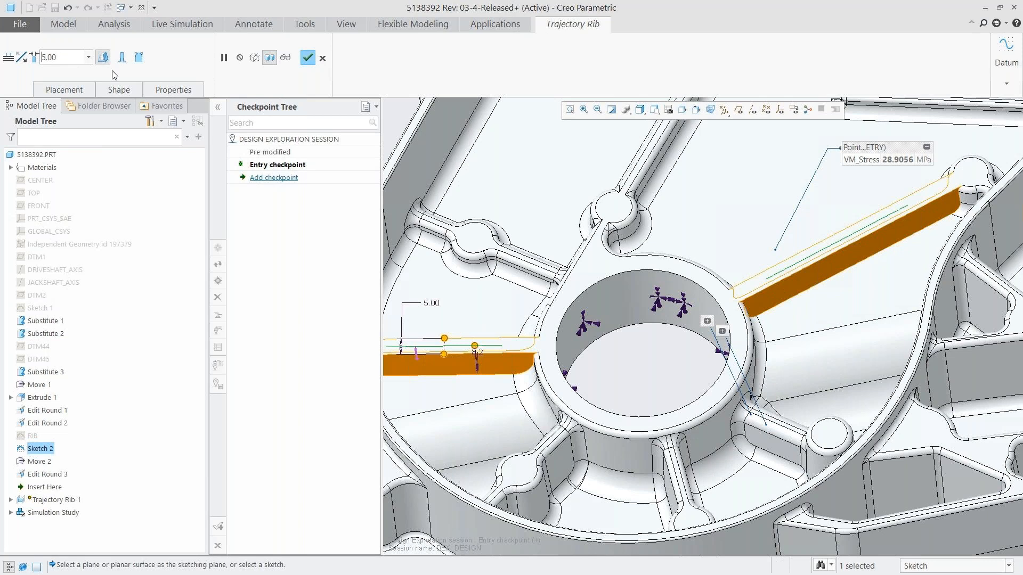
{"action": "left_click", "coordinate": [122, 57]}
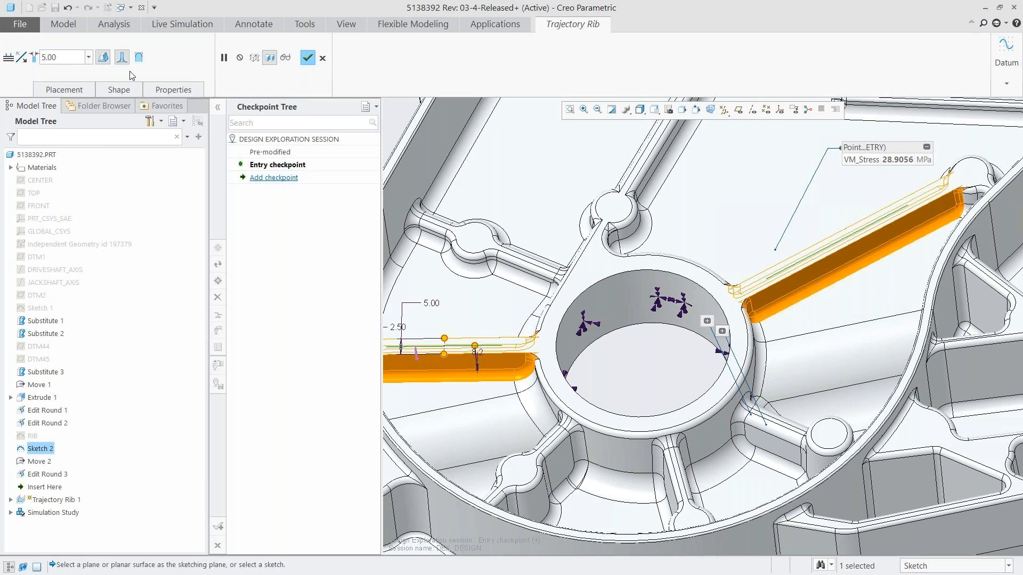
{"action": "left_click", "coordinate": [139, 57]}
{"action": "left_click", "coordinate": [305, 59]}
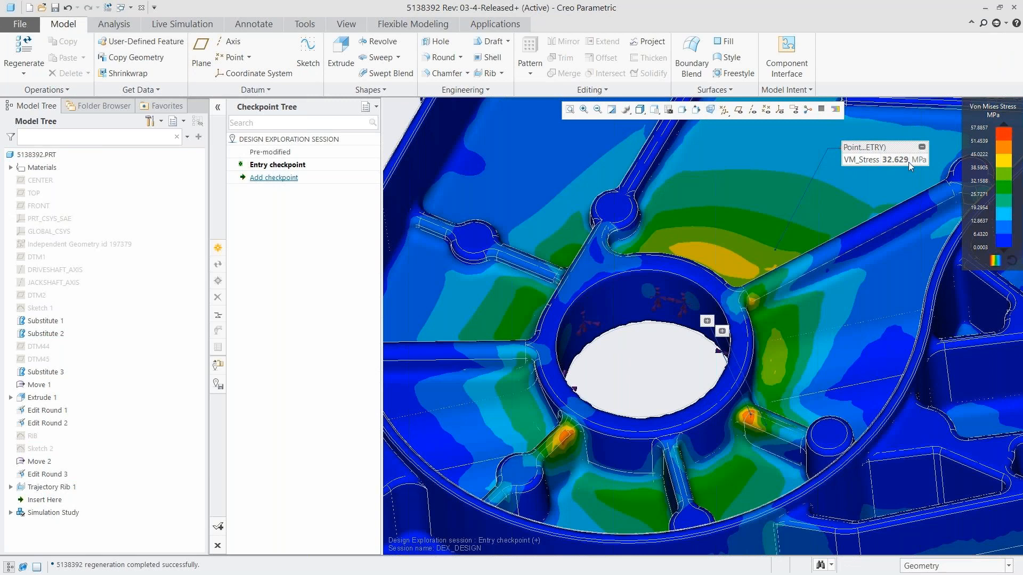
Return to the whole-part view and add a checkpoint named Checkpoint 2 to the exploration session
{"action": "left_click", "coordinate": [655, 111]}
{"action": "left_click", "coordinate": [698, 171]}
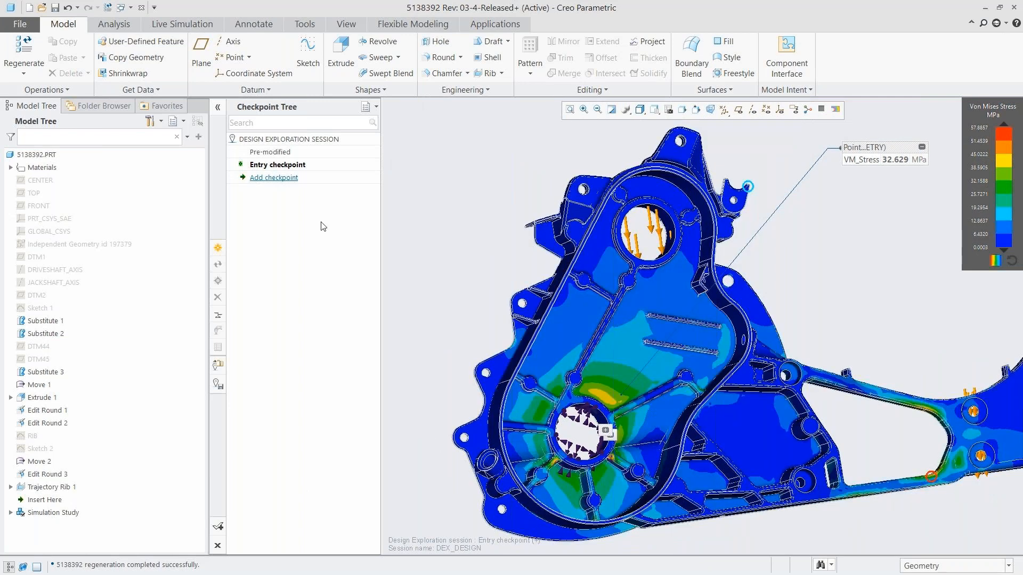
{"action": "left_click", "coordinate": [219, 246]}
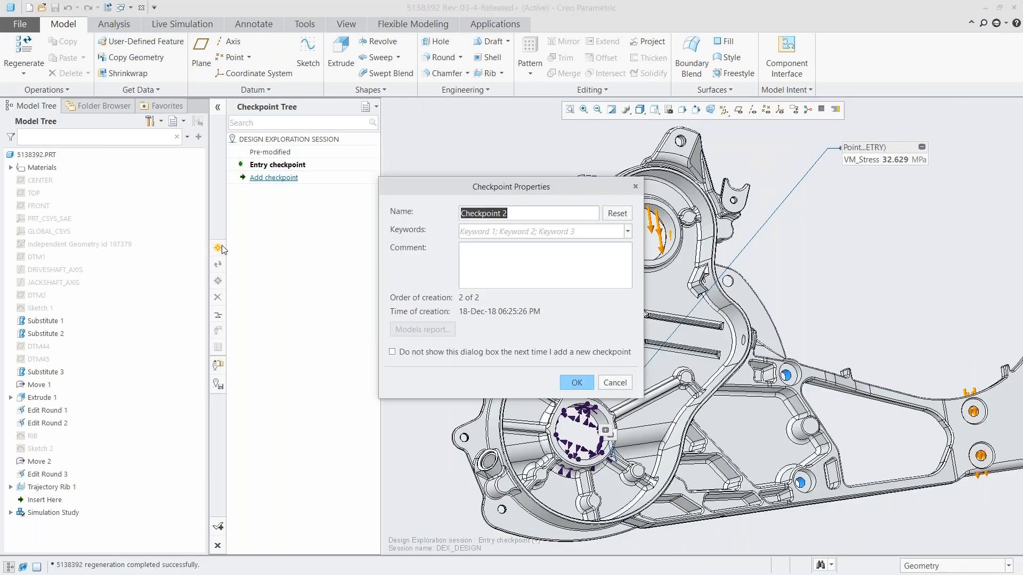
{"action": "left_click", "coordinate": [577, 383]}
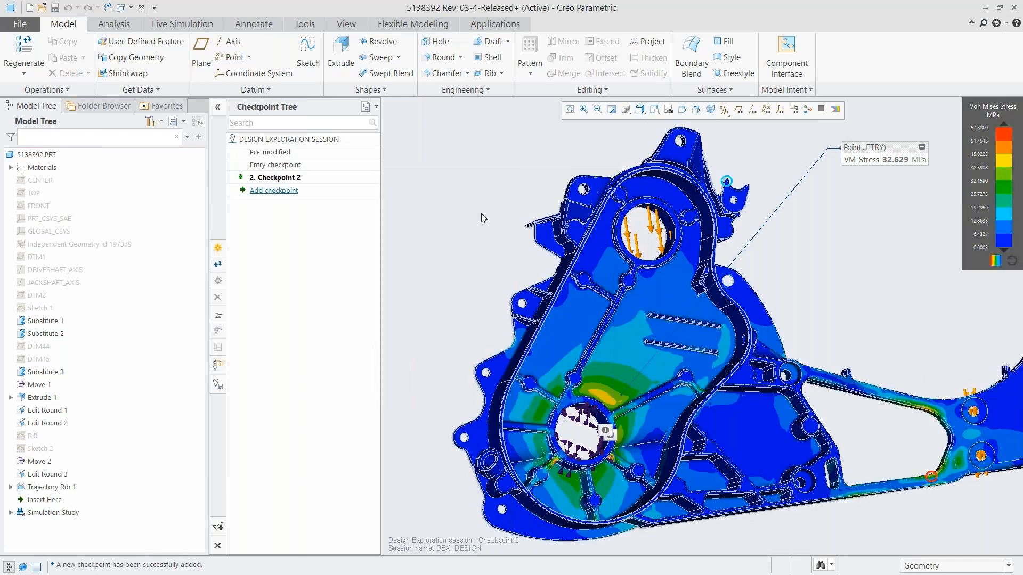
Close the Design Exploration session without saving it, keeping the models in memory
{"action": "left_click", "coordinate": [217, 545]}
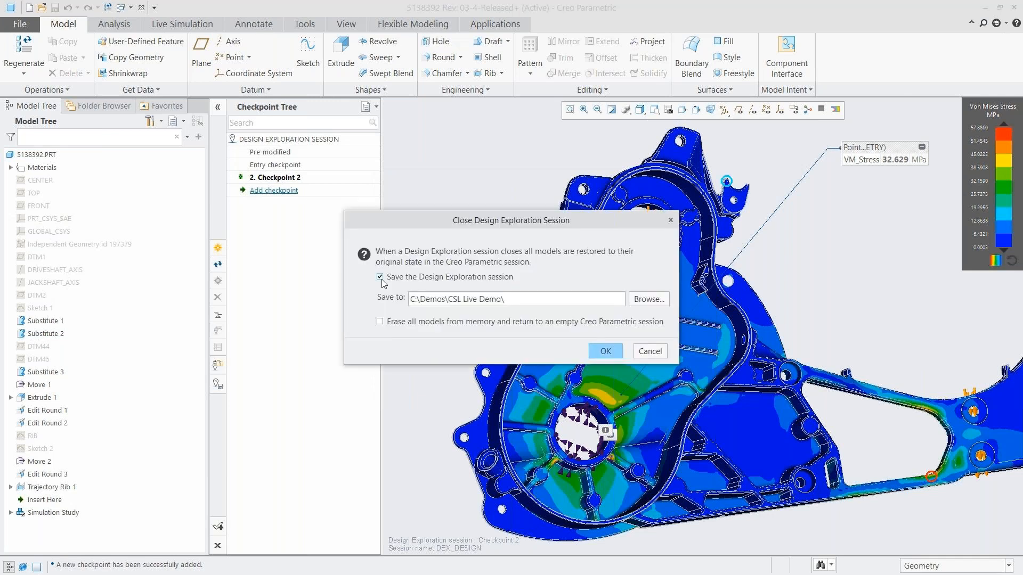
{"action": "left_click", "coordinate": [381, 277]}
{"action": "left_click", "coordinate": [606, 351]}
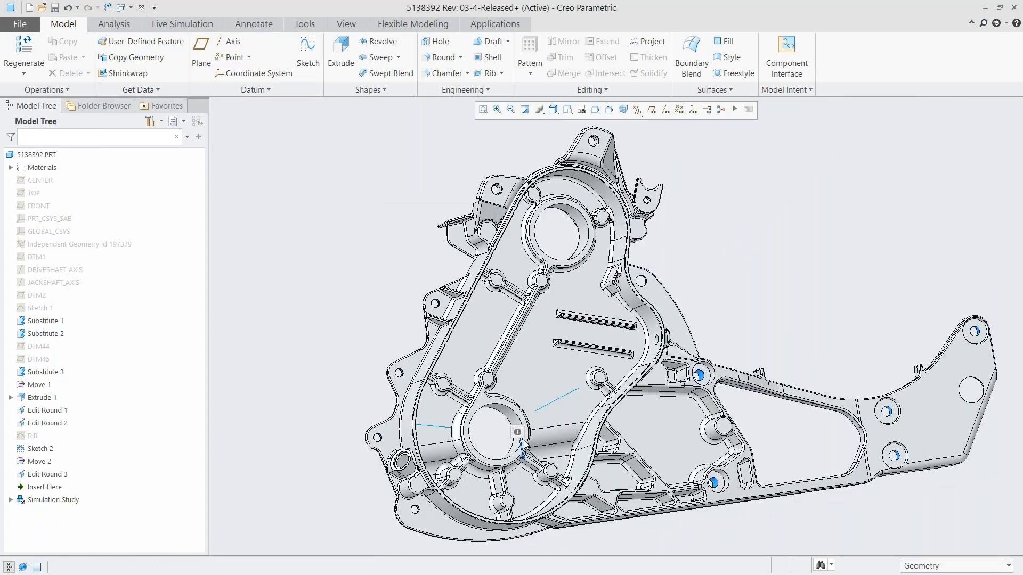
Delete all saved analyses from part 5138392
{"action": "left_click", "coordinate": [114, 25]}
{"action": "left_click", "coordinate": [59, 91]}
{"action": "mouse_move", "coordinate": [80, 137]}
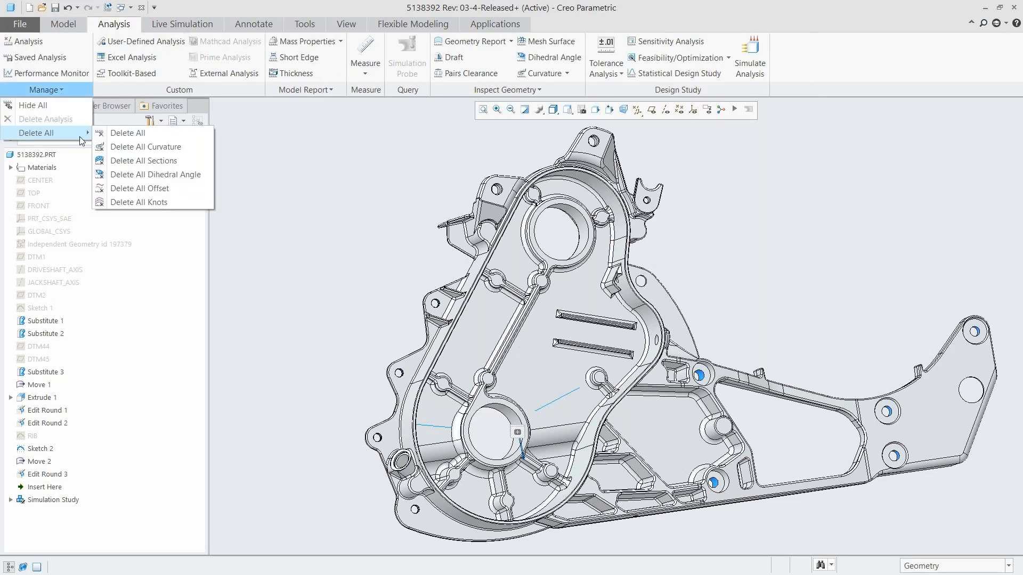
{"action": "left_click", "coordinate": [125, 135]}
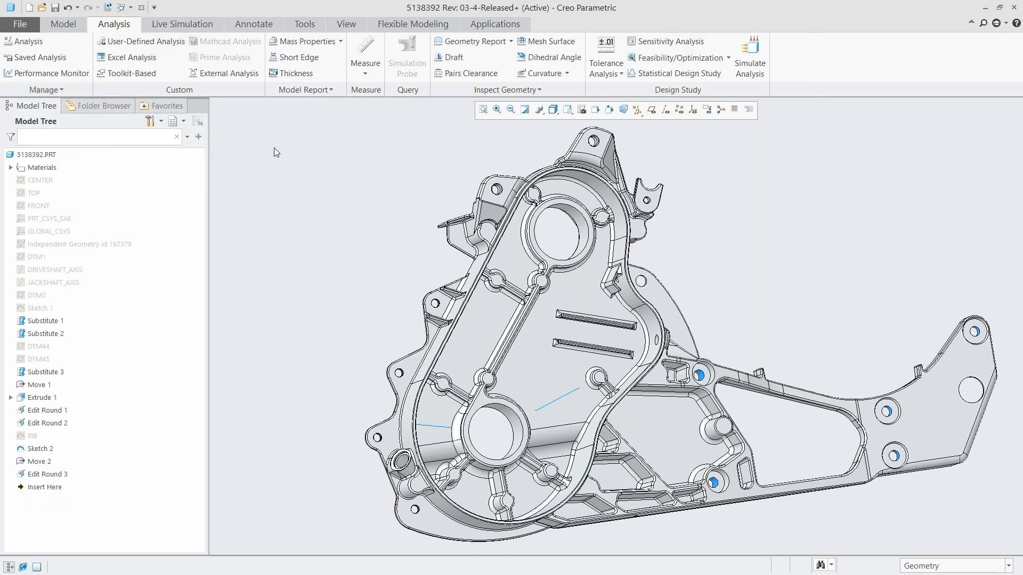
Close the part window and expand the constraints and loads of Test_Analysis in the 1023230_ASSY simulation study
{"action": "left_click", "coordinate": [142, 7]}
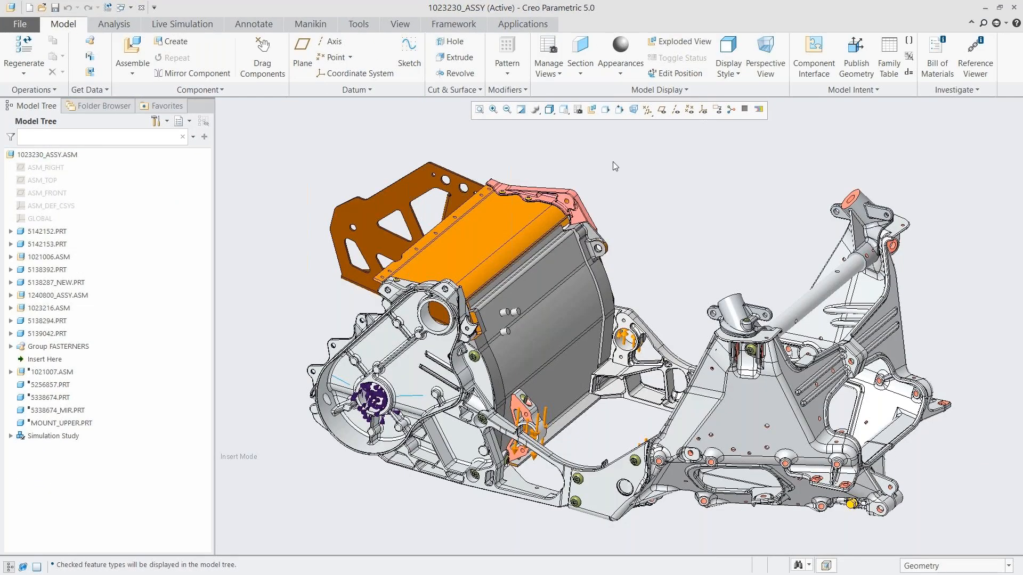
{"action": "left_click", "coordinate": [170, 25]}
{"action": "left_click", "coordinate": [11, 149]}
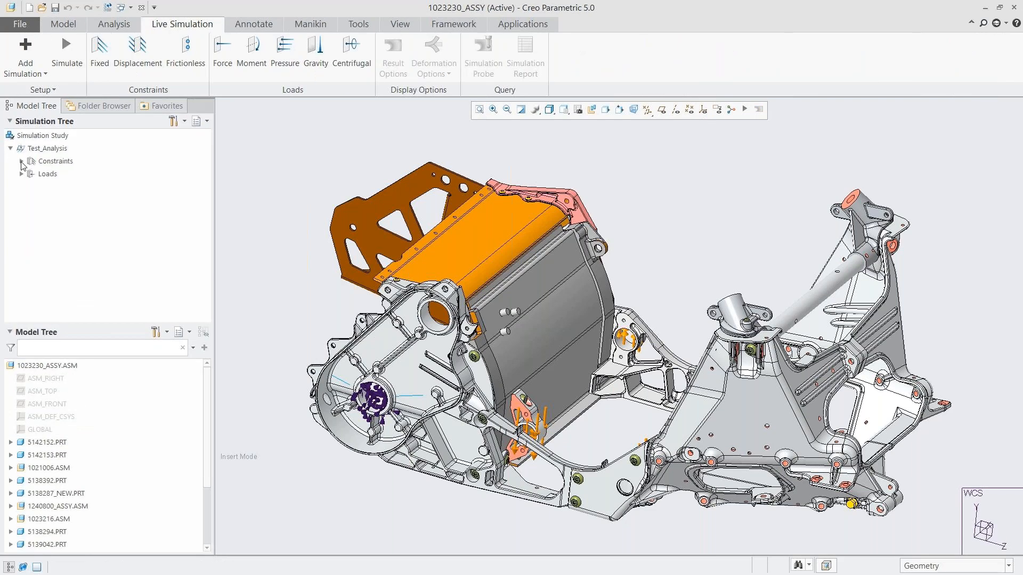
{"action": "left_click", "coordinate": [21, 161]}
{"action": "left_click", "coordinate": [21, 187]}
Highlight the Fixed1 constraint on the assembly to review where it applies, and clear the selection
{"action": "left_click", "coordinate": [58, 175]}
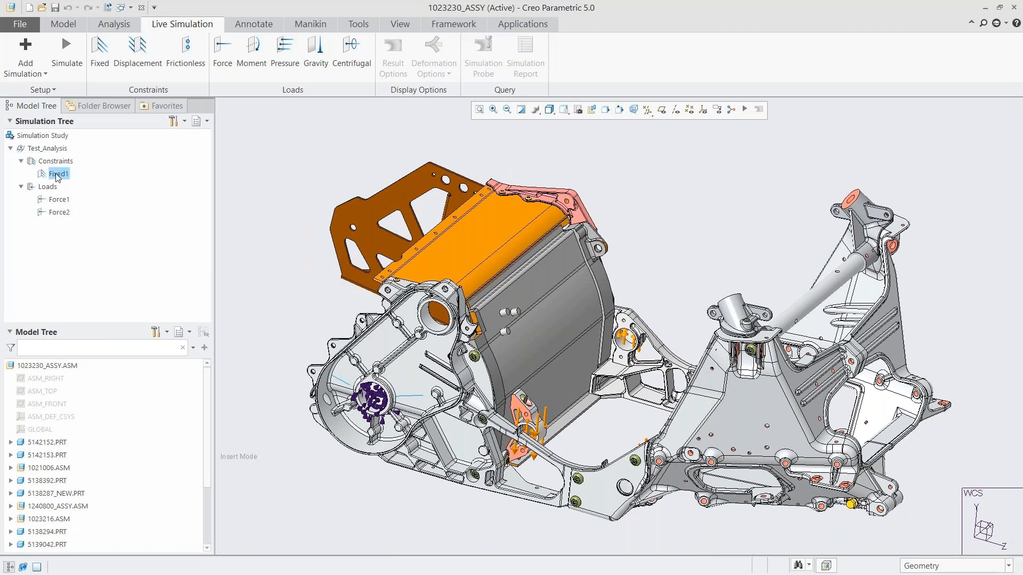
{"action": "left_click", "coordinate": [57, 174]}
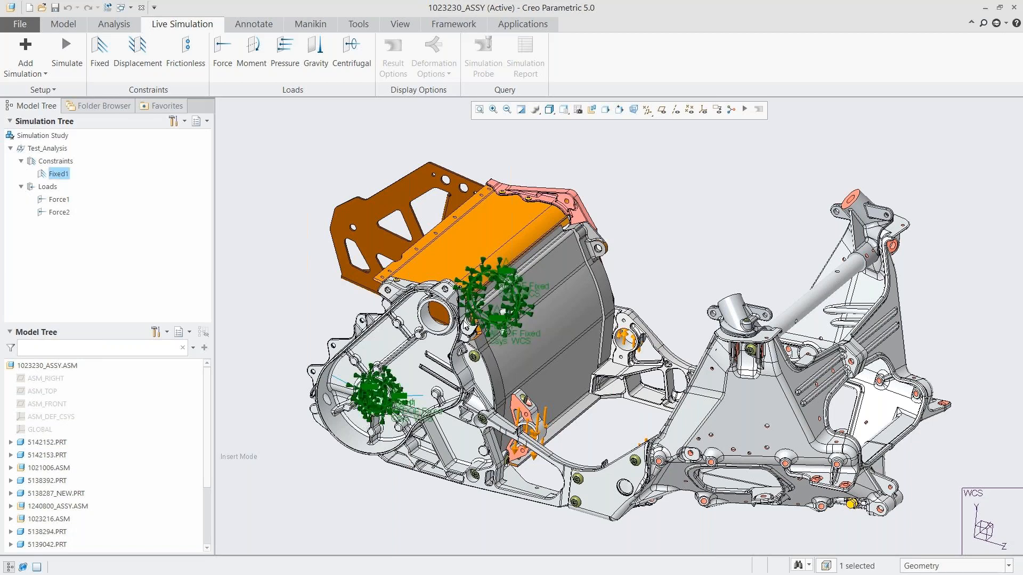
{"action": "left_click", "coordinate": [538, 164]}
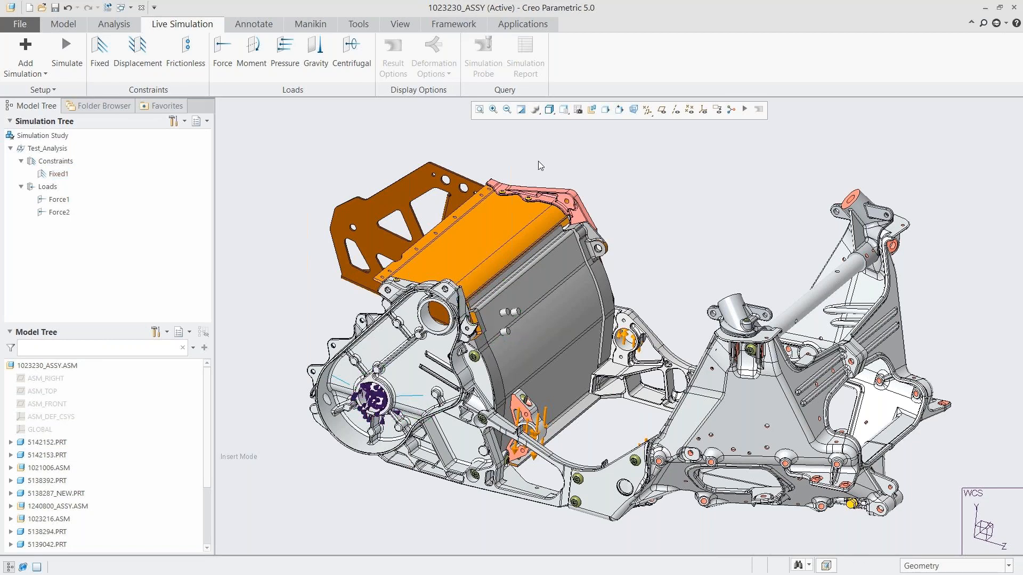
Review the Force1 and Force2 loads in a close view of the mounting bores, highlighting one after the other
{"action": "left_click", "coordinate": [564, 109]}
{"action": "left_click", "coordinate": [596, 171]}
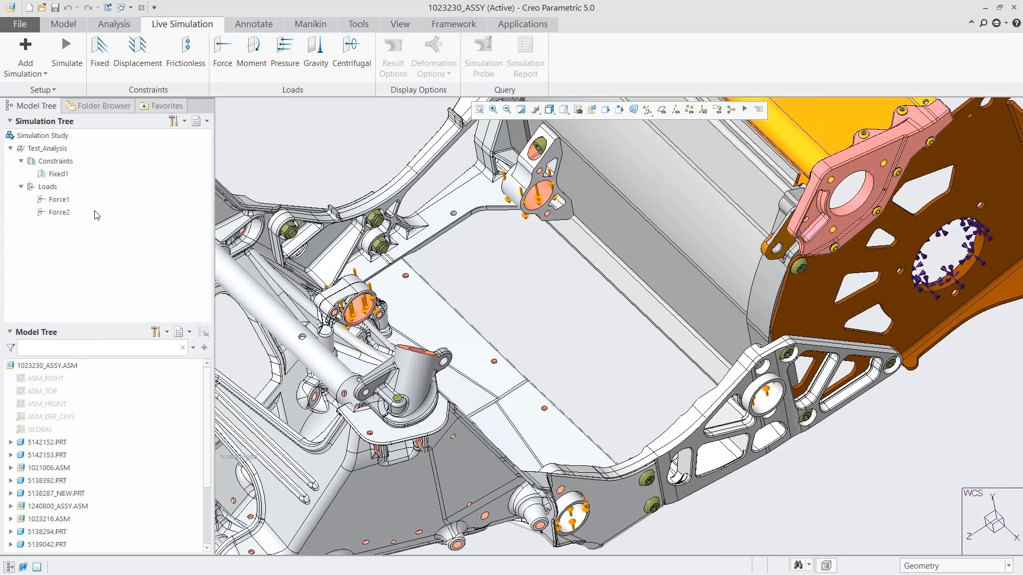
{"action": "left_click", "coordinate": [59, 200]}
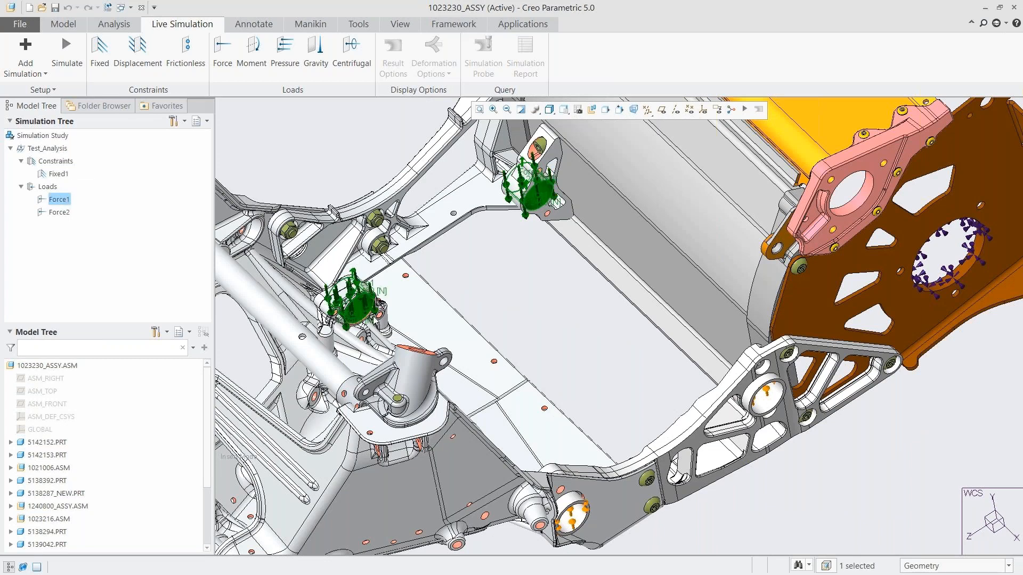
{"action": "left_click", "coordinate": [416, 187]}
{"action": "left_click", "coordinate": [59, 212]}
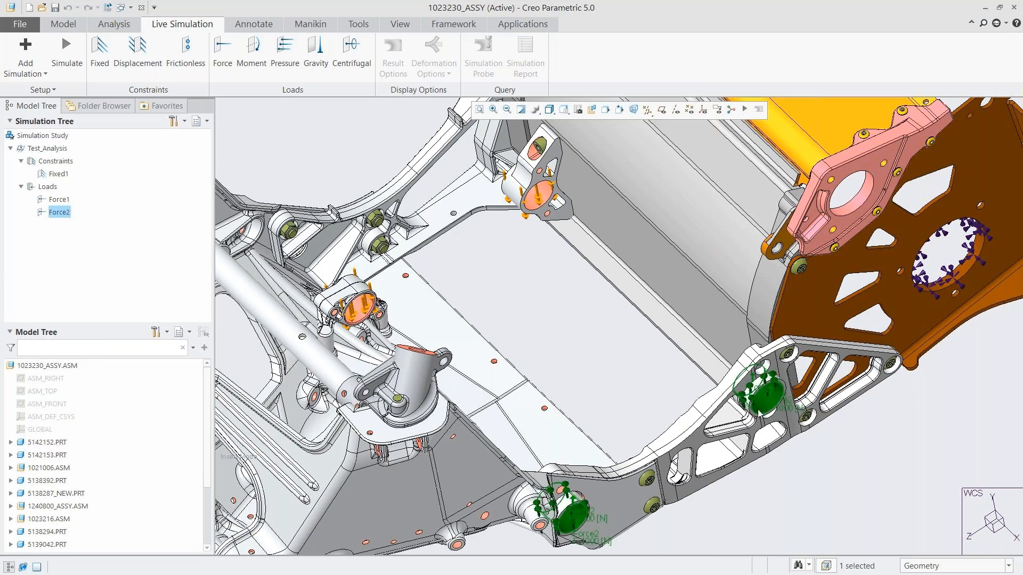
{"action": "left_click", "coordinate": [810, 458]}
Restore the 00_START view and run the live simulation on the whole assembly
{"action": "left_click", "coordinate": [564, 109]}
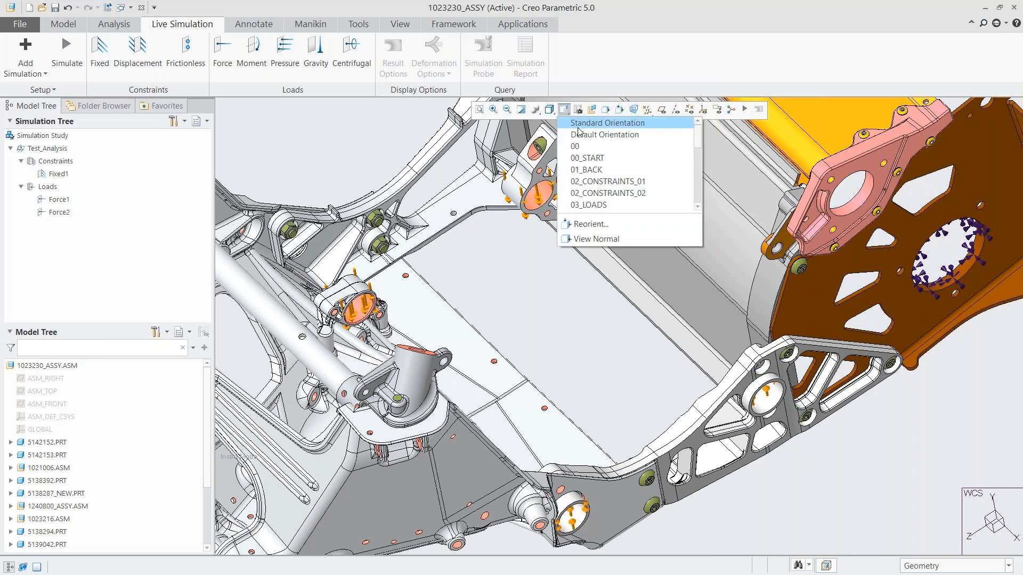
{"action": "left_click", "coordinate": [587, 158]}
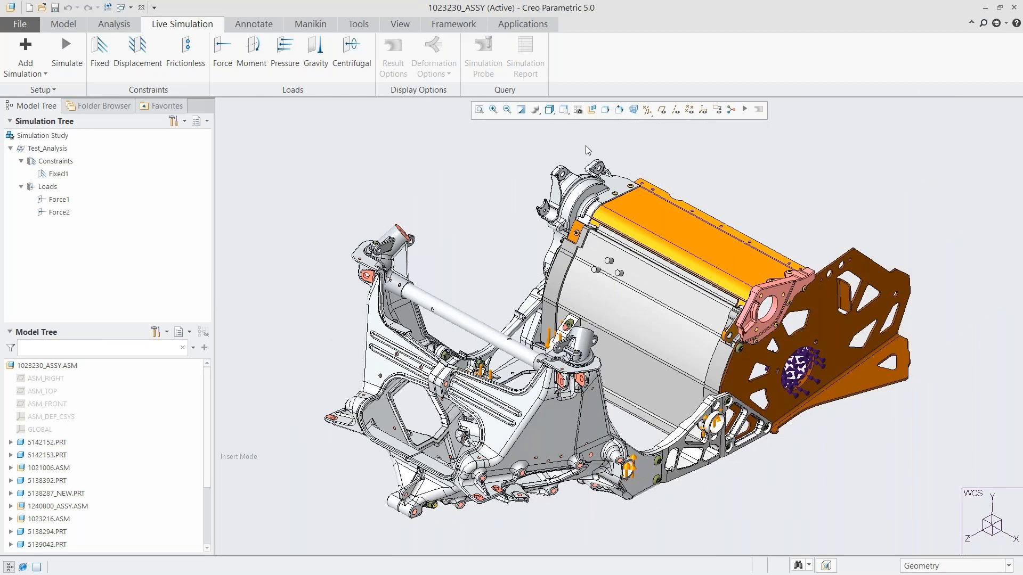
{"action": "left_click", "coordinate": [69, 46]}
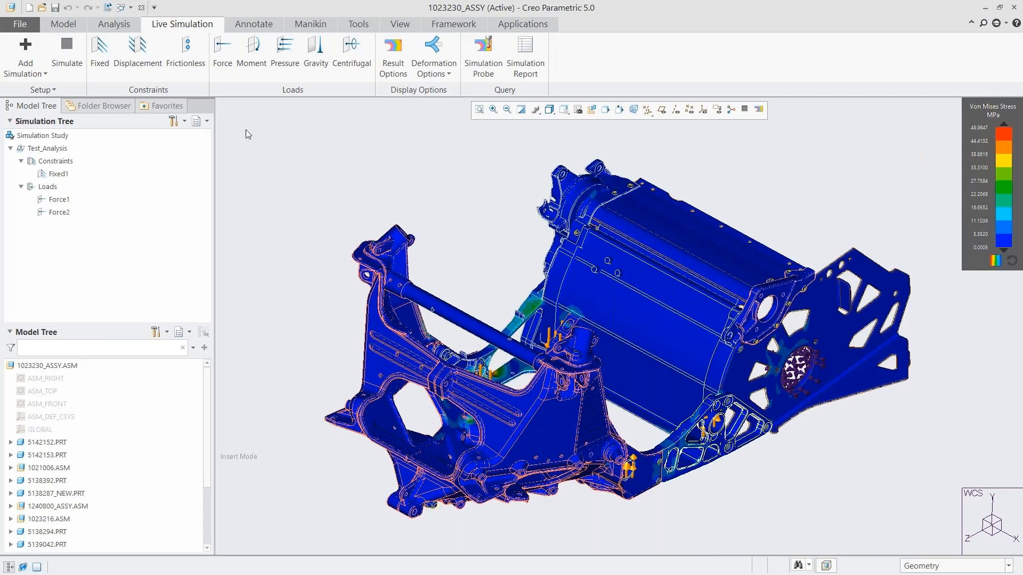
Show the assembly's stress results in the 01_BACK view and set the rendering method to Max Value
{"action": "left_click", "coordinate": [563, 109]}
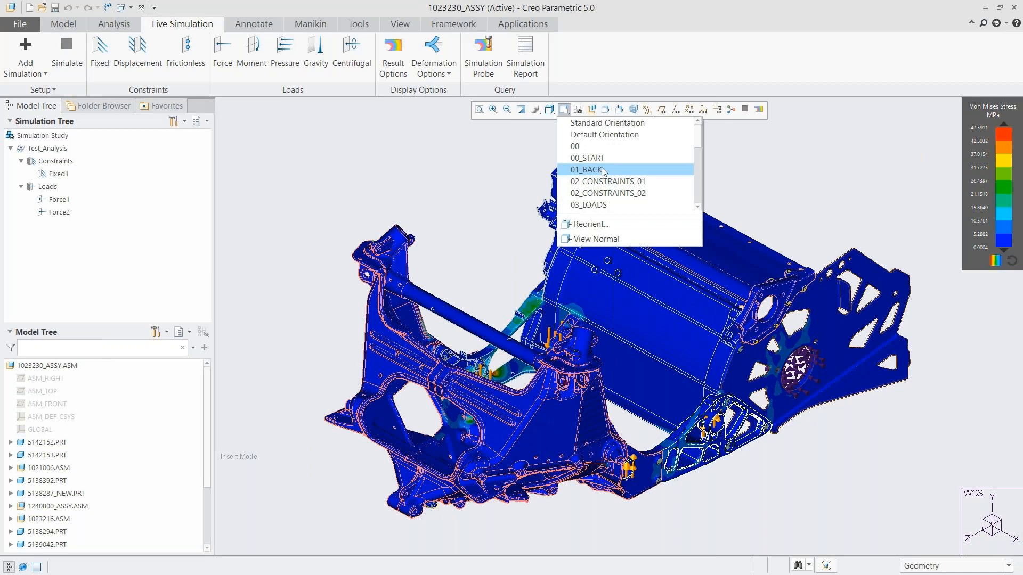
{"action": "left_click", "coordinate": [602, 169]}
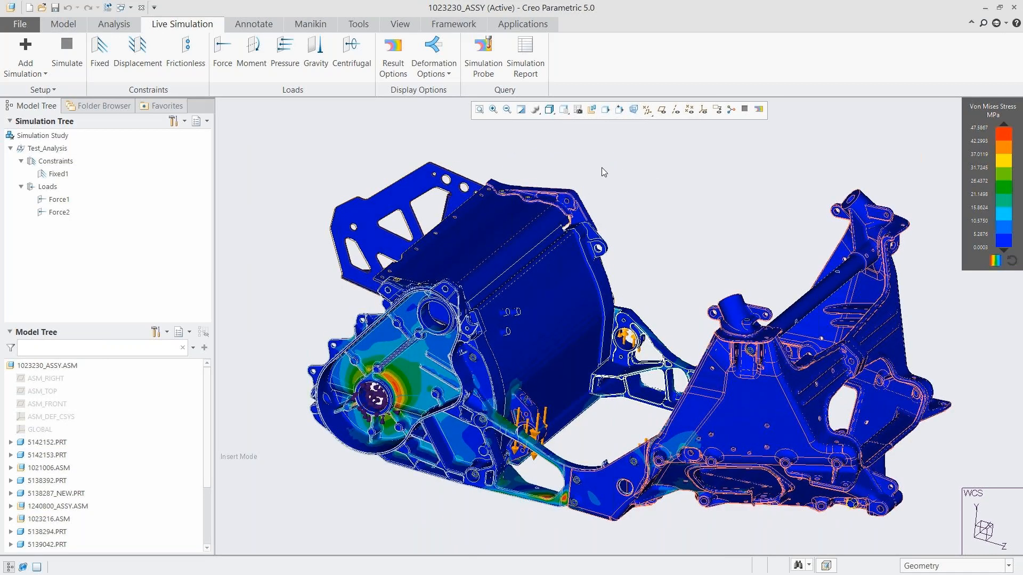
{"action": "left_click", "coordinate": [394, 51]}
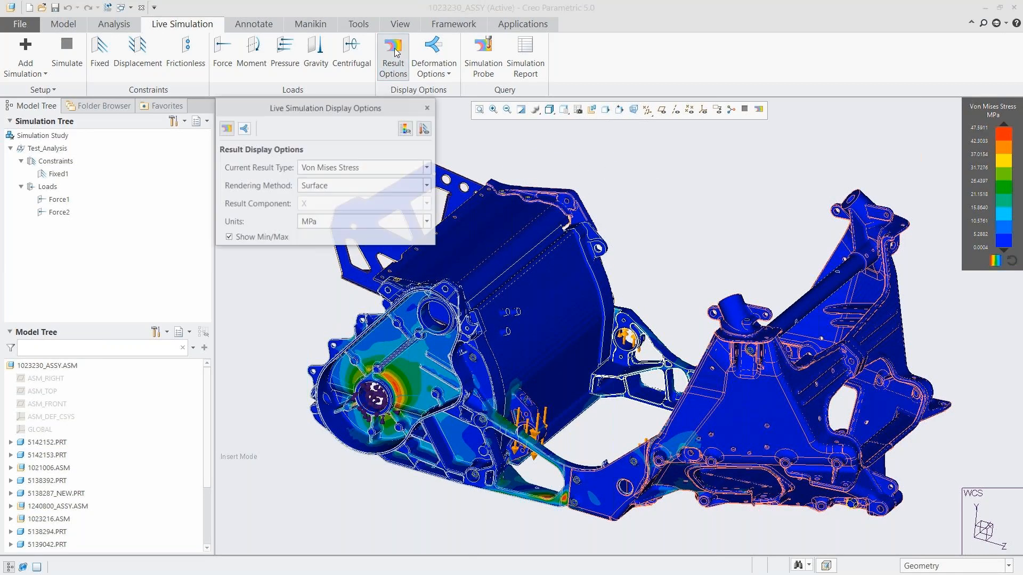
{"action": "left_click", "coordinate": [333, 187]}
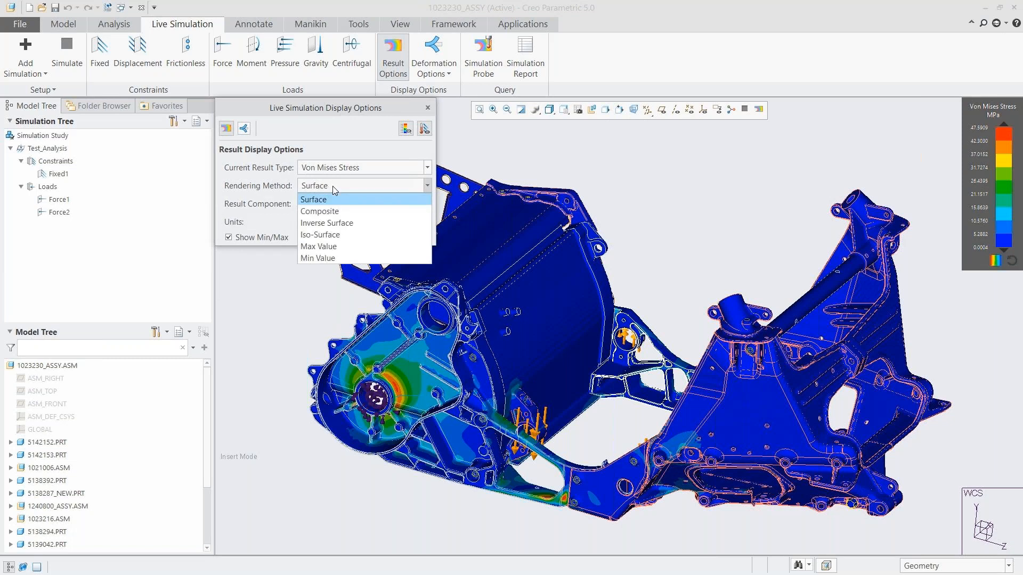
{"action": "left_click", "coordinate": [334, 248]}
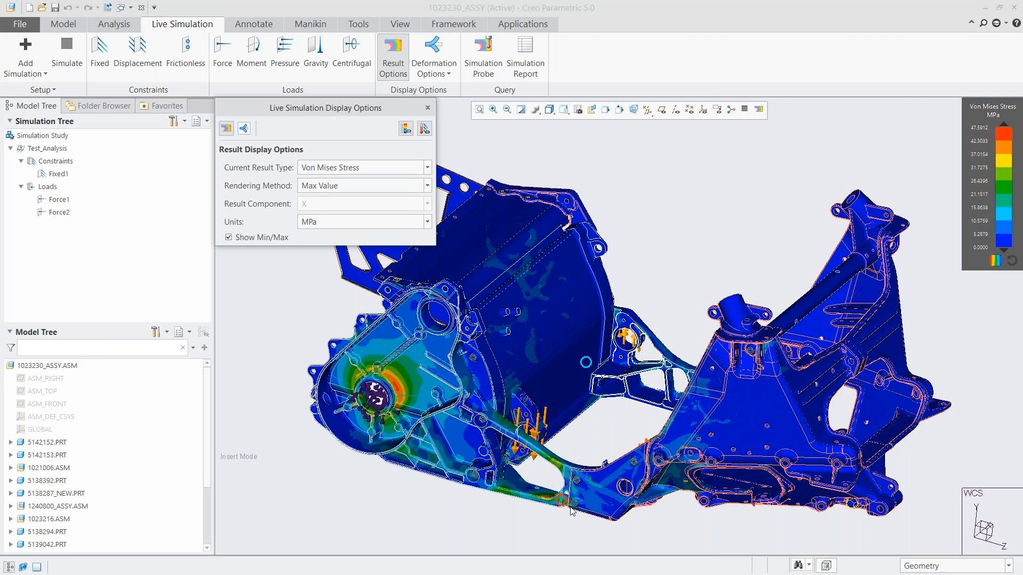
Switch the result type to Deformation, play and stop the deformation animation, and close the display options
{"action": "left_click", "coordinate": [312, 170]}
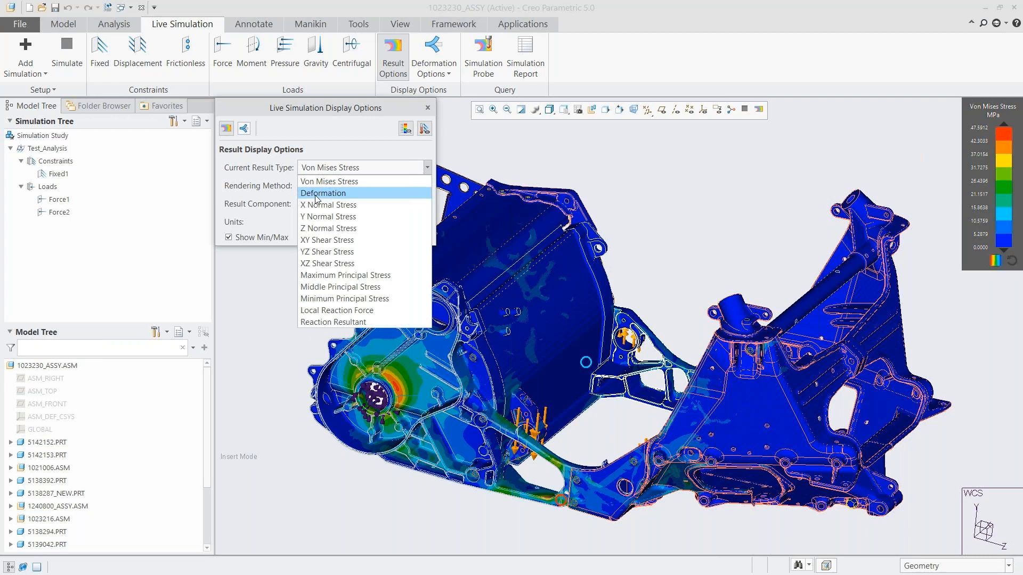
{"action": "left_click", "coordinate": [325, 194]}
{"action": "left_click", "coordinate": [244, 128]}
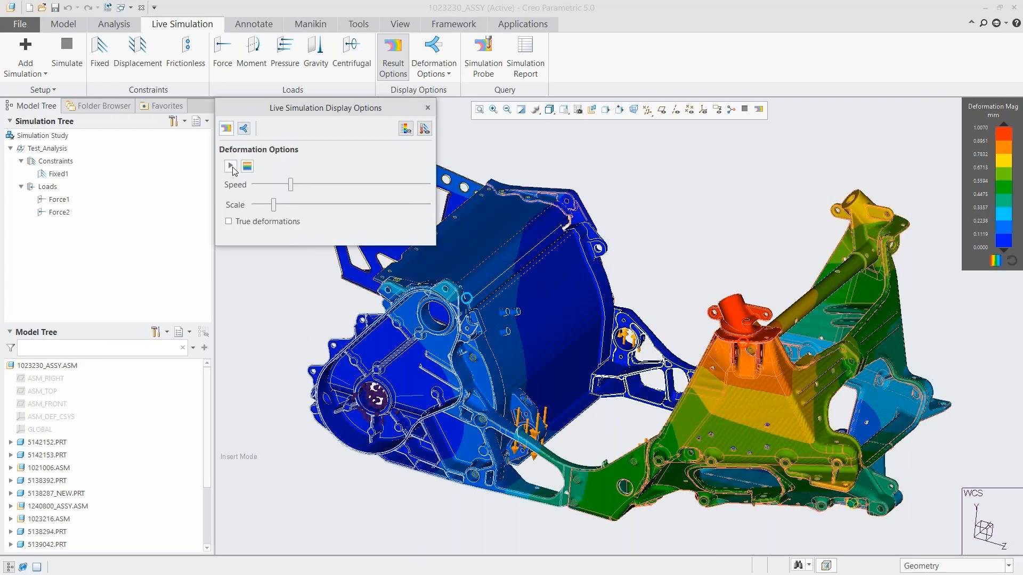
{"action": "left_click", "coordinate": [231, 166]}
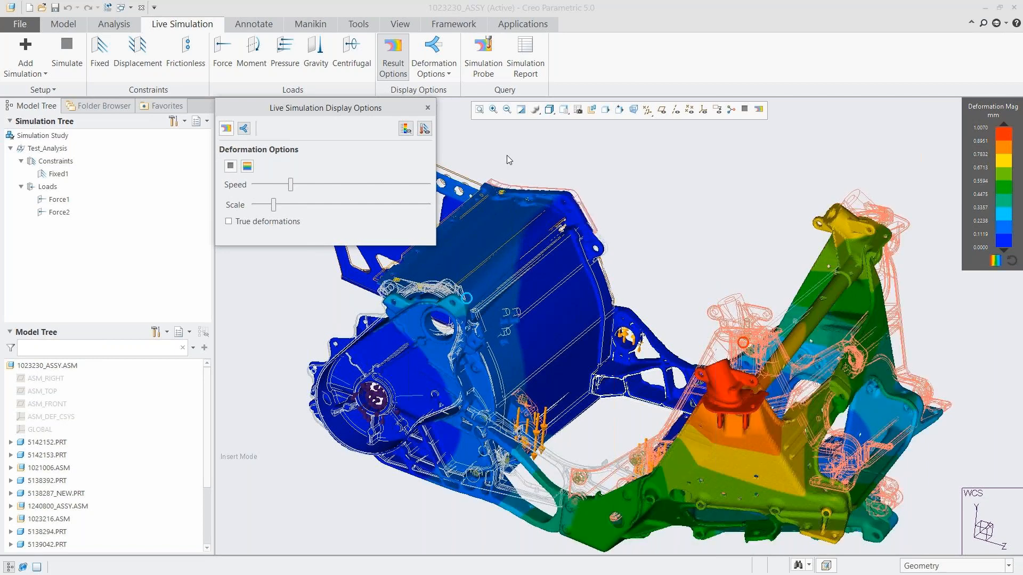
{"action": "left_click", "coordinate": [230, 166]}
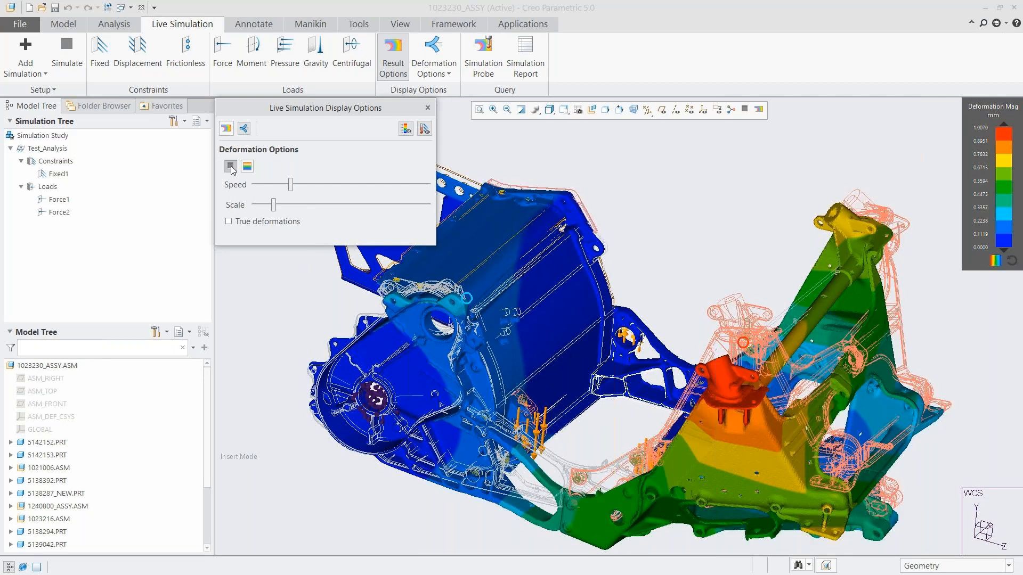
{"action": "left_click", "coordinate": [427, 109]}
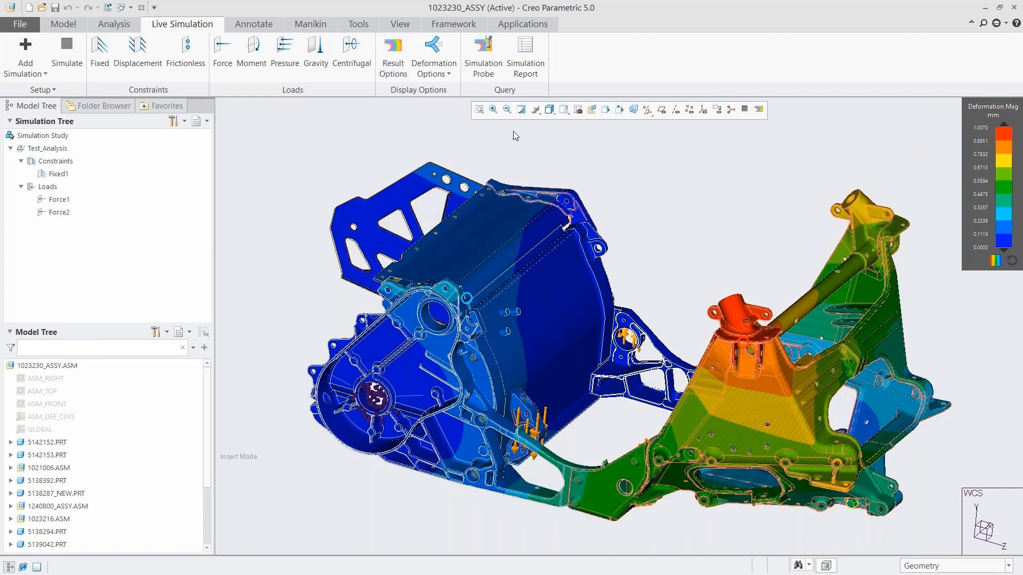
Probe the maximum deformation on the upper flange surface of 5142153 in the 07_DISP_MAX view, without saving the probe
{"action": "left_click", "coordinate": [564, 110]}
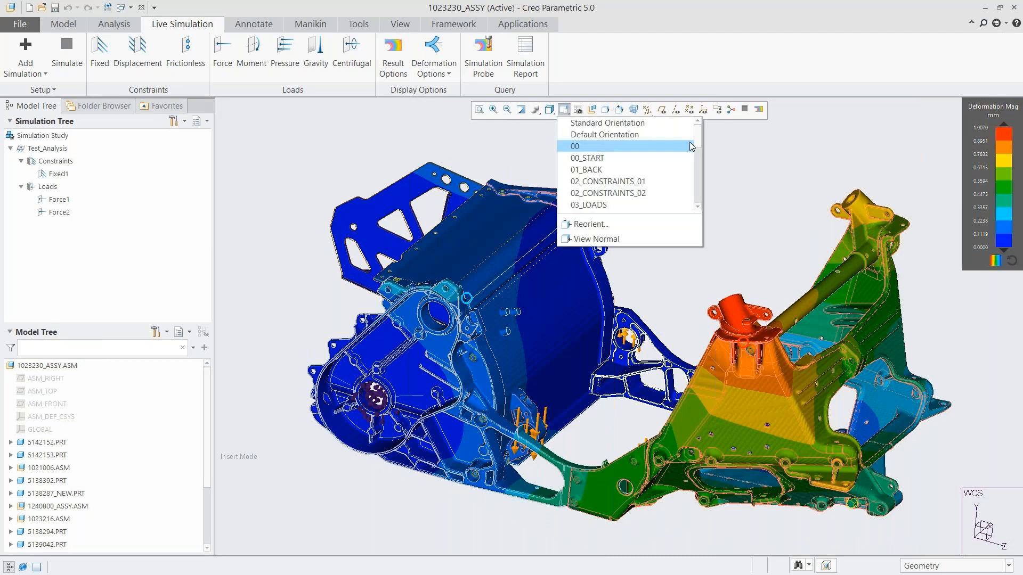
{"action": "scroll", "coordinate": [693, 154], "scroll_direction": "down", "scroll_amount": 3}
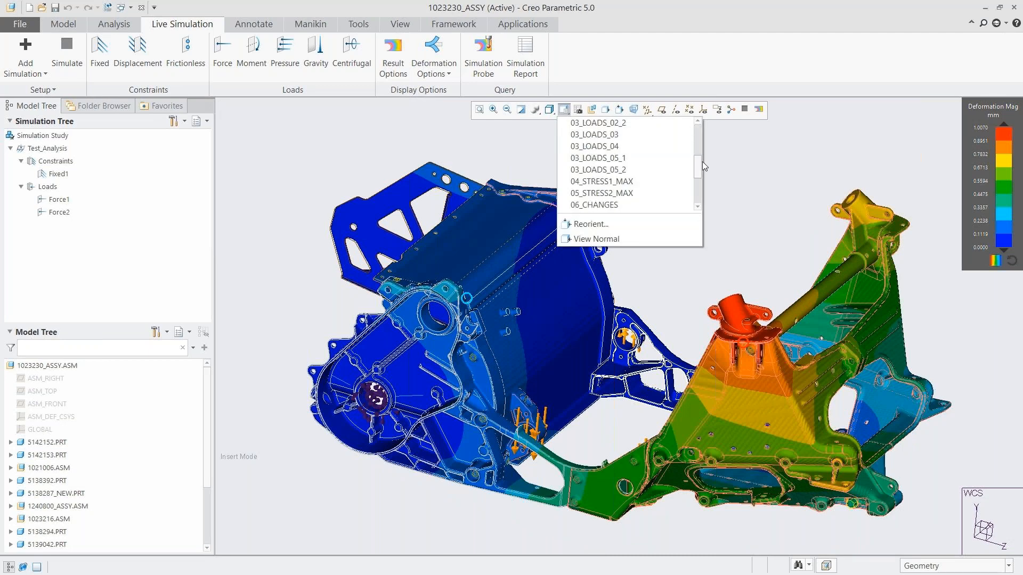
{"action": "left_click_drag", "start_coordinate": [702, 161], "coordinate": [702, 173]}
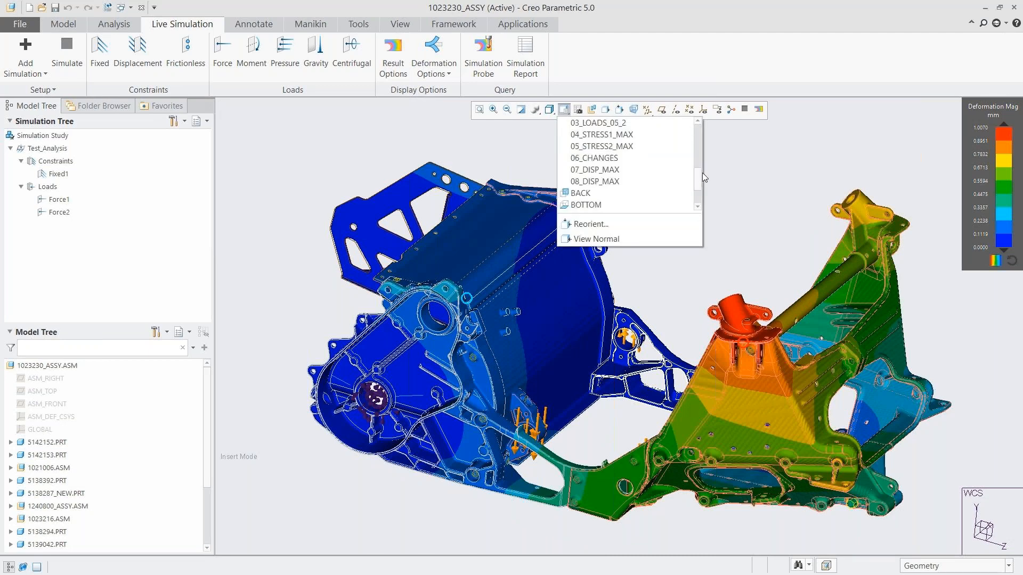
{"action": "left_click", "coordinate": [617, 169]}
{"action": "left_click", "coordinate": [486, 60]}
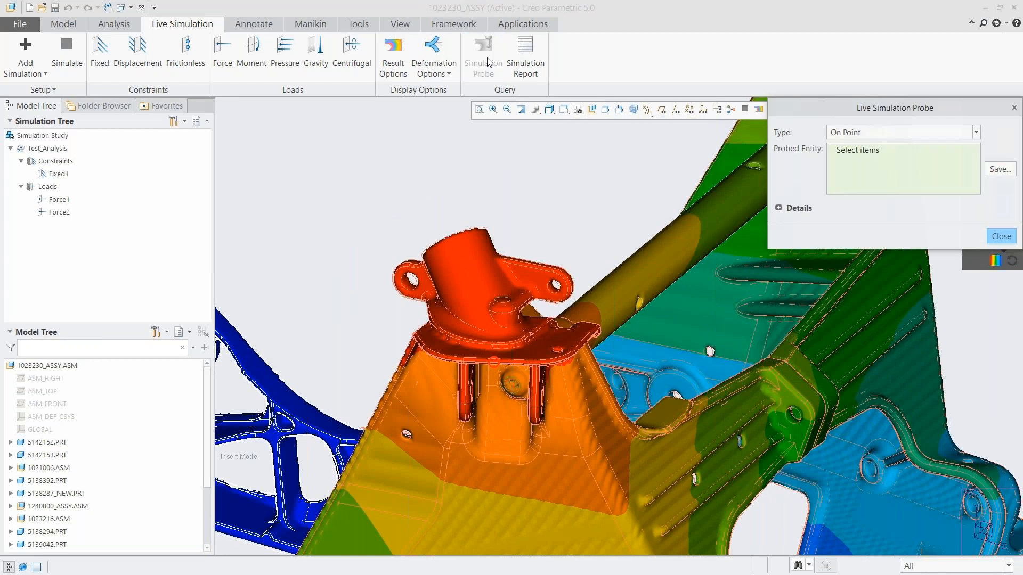
{"action": "left_click", "coordinate": [859, 133]}
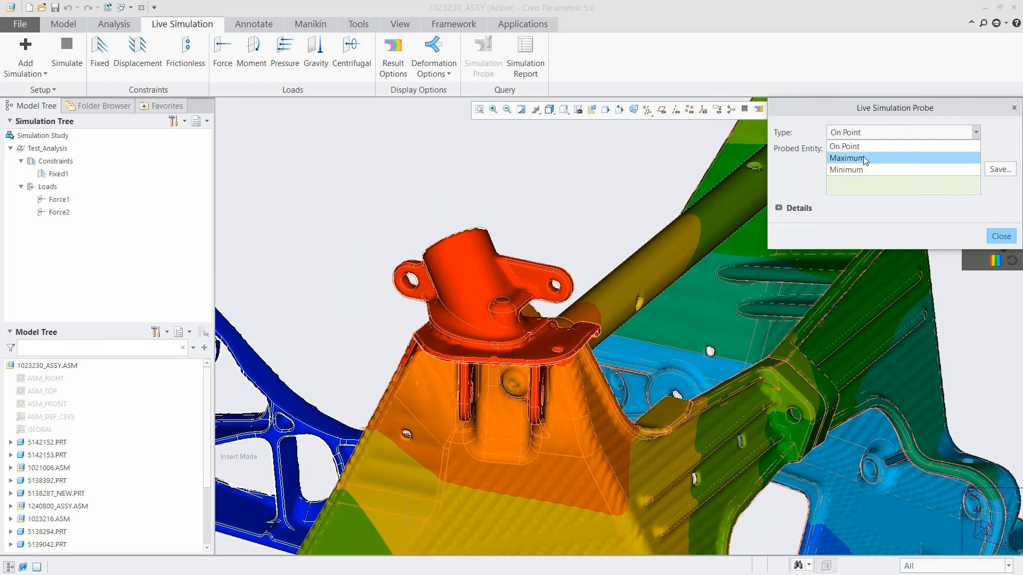
{"action": "left_click", "coordinate": [864, 159]}
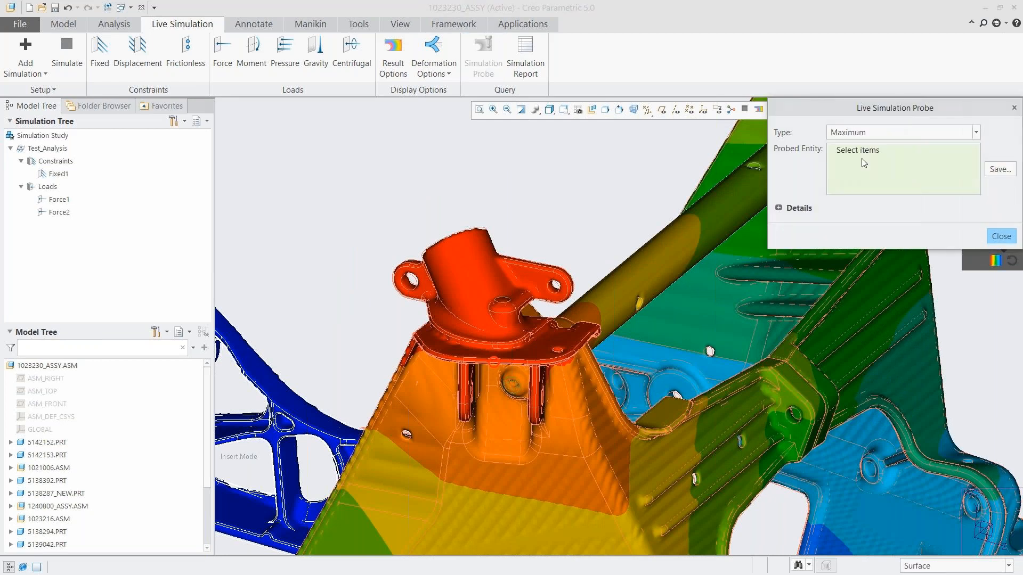
{"action": "left_click", "coordinate": [543, 351]}
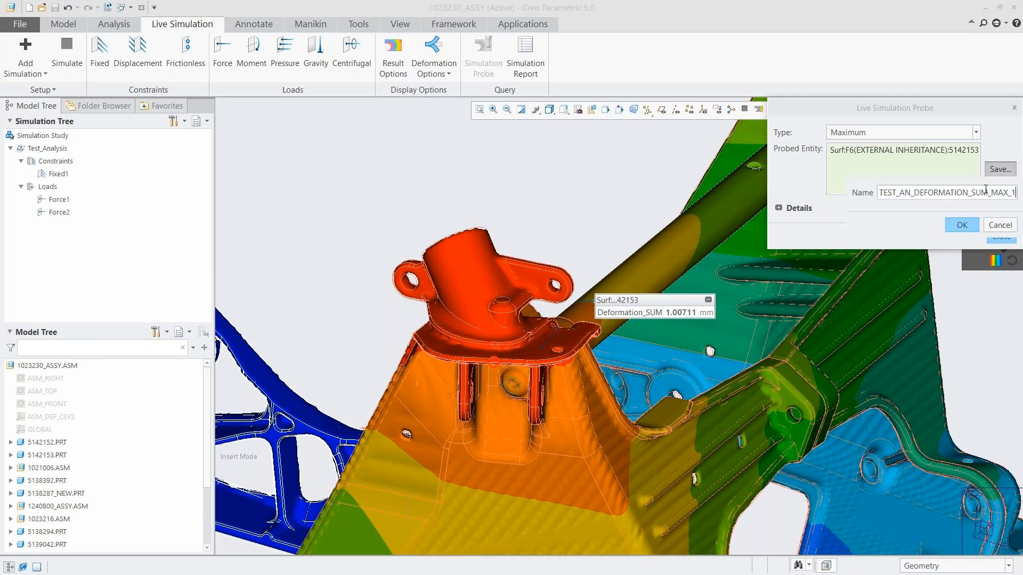
{"action": "left_click", "coordinate": [992, 226]}
{"action": "left_click", "coordinate": [992, 235]}
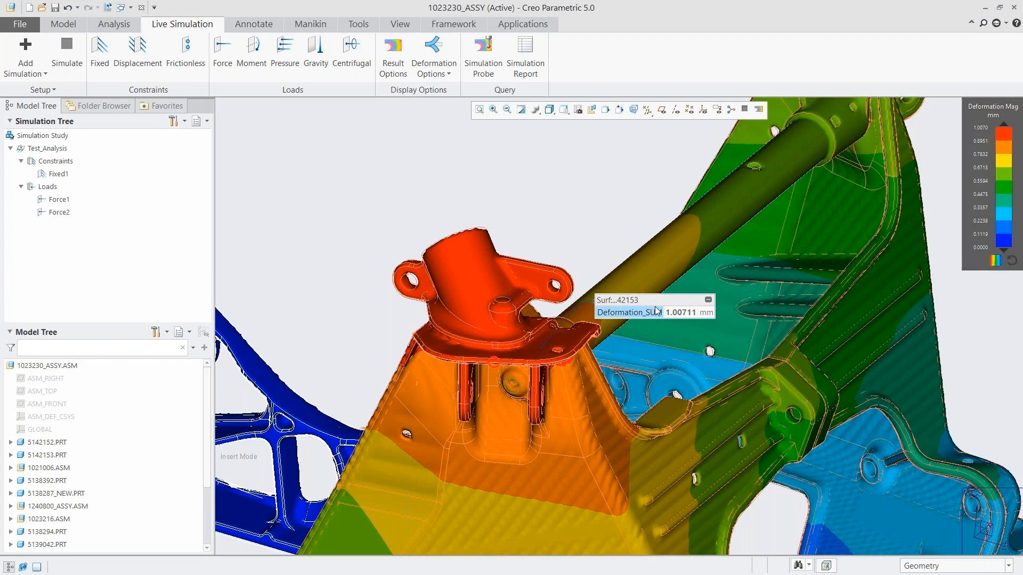
Move the deformation probe label into the empty area above the flange and restore the 01_BACK view
{"action": "left_click_drag", "start_coordinate": [656, 311], "coordinate": [628, 156]}
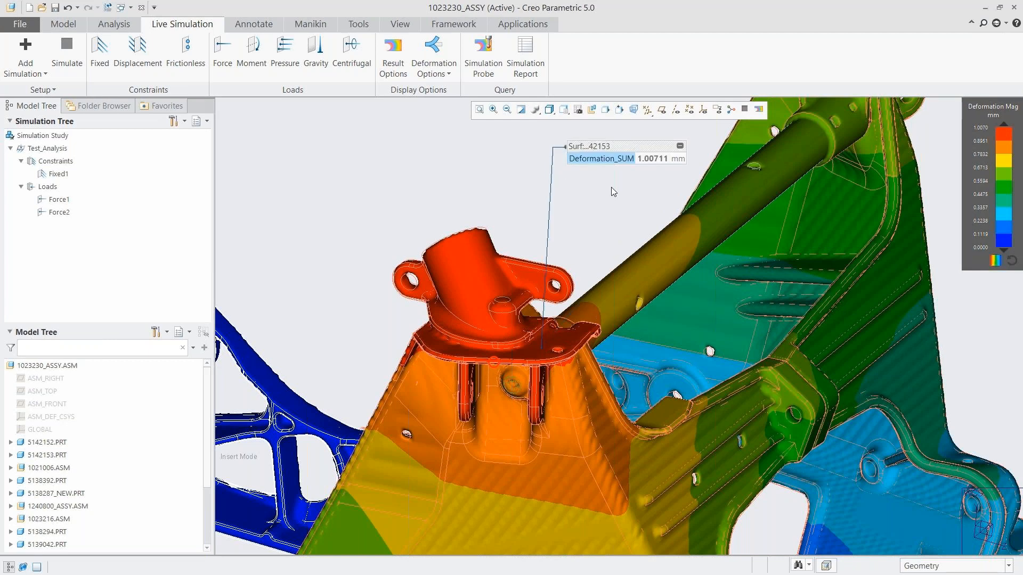
{"action": "left_click", "coordinate": [564, 110]}
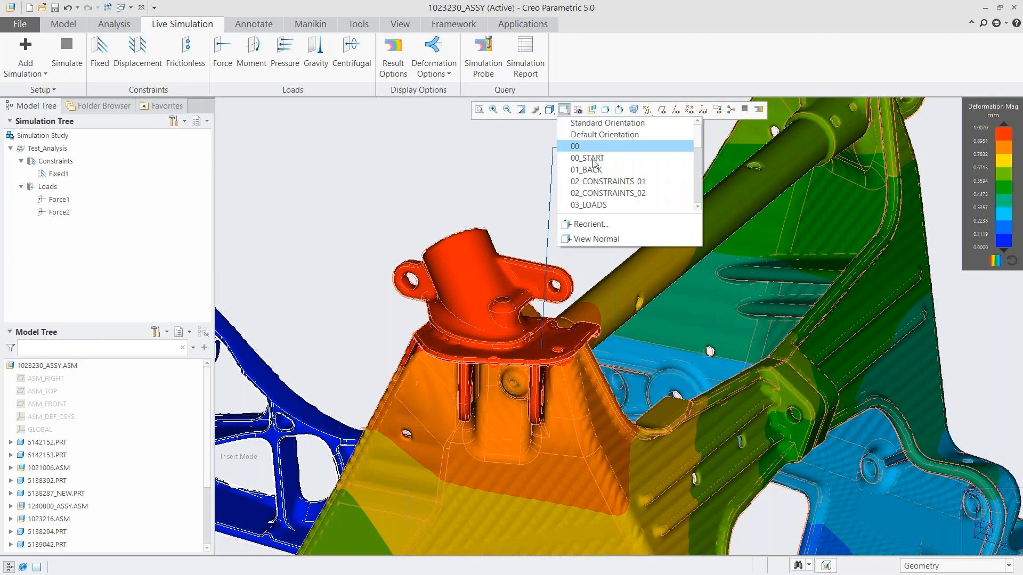
{"action": "left_click", "coordinate": [591, 159]}
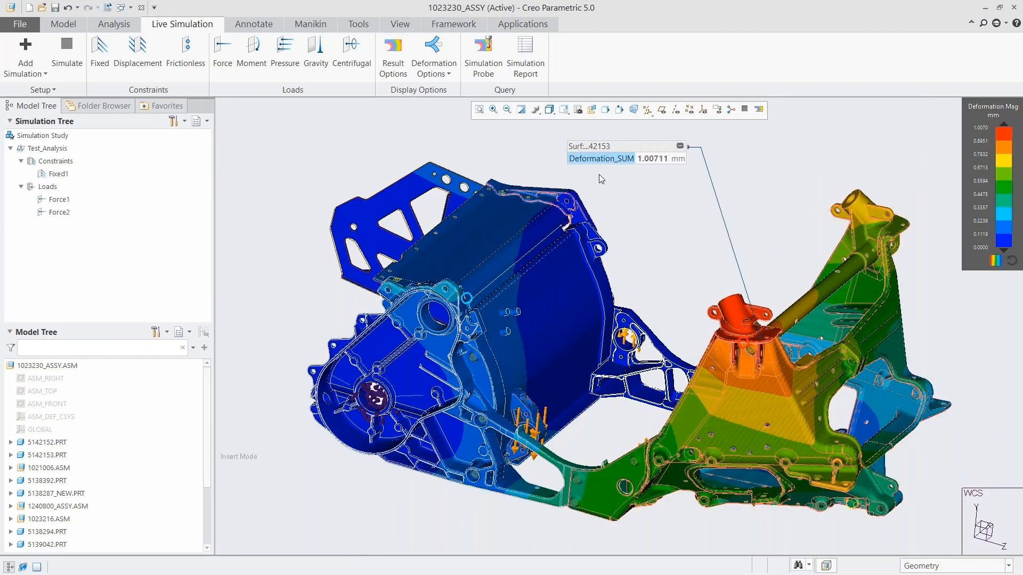
Exit insert mode with the suppressed upper frame components resumed, and show the whole frame in the 08_DISP_MAX view
{"action": "left_click_drag", "start_coordinate": [208, 397], "coordinate": [213, 469]}
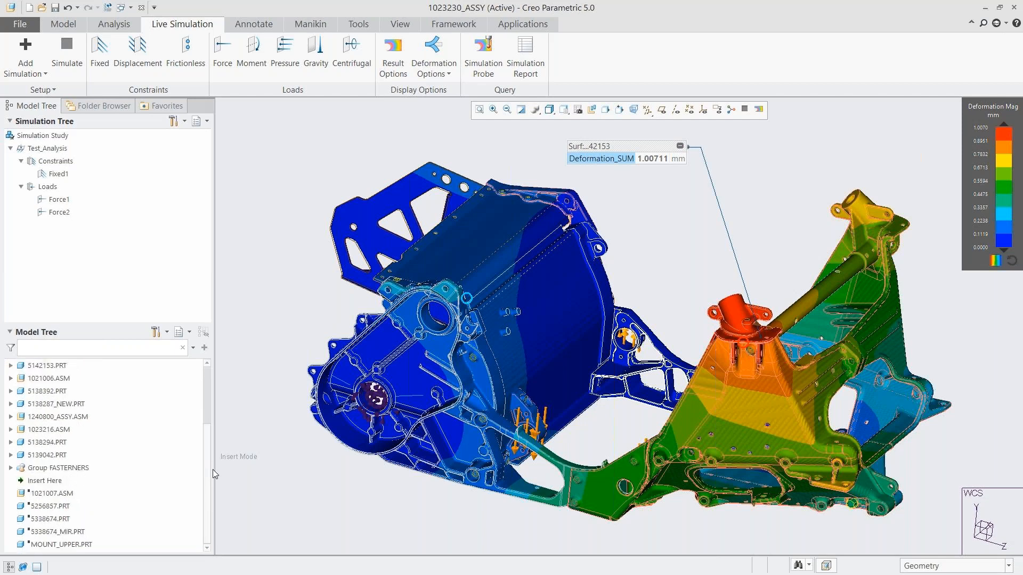
{"action": "left_click", "coordinate": [47, 481]}
{"action": "right_click", "coordinate": [48, 484]}
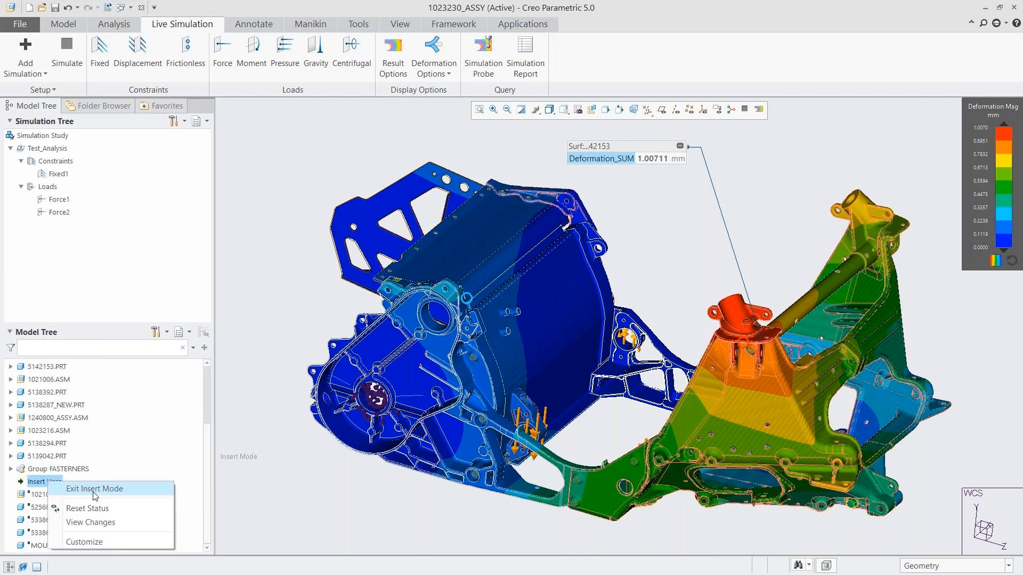
{"action": "left_click", "coordinate": [95, 489]}
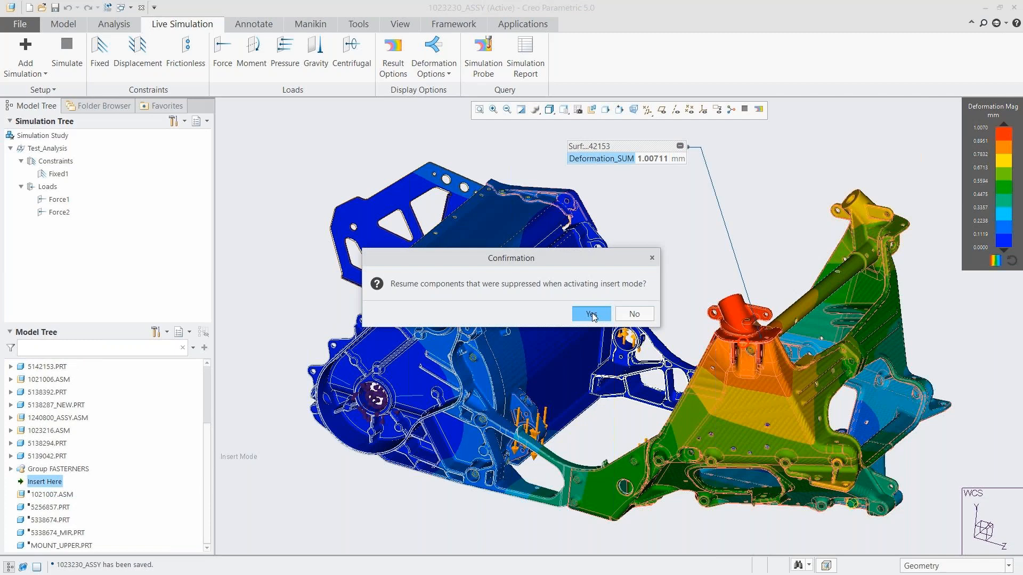
{"action": "left_click", "coordinate": [592, 314]}
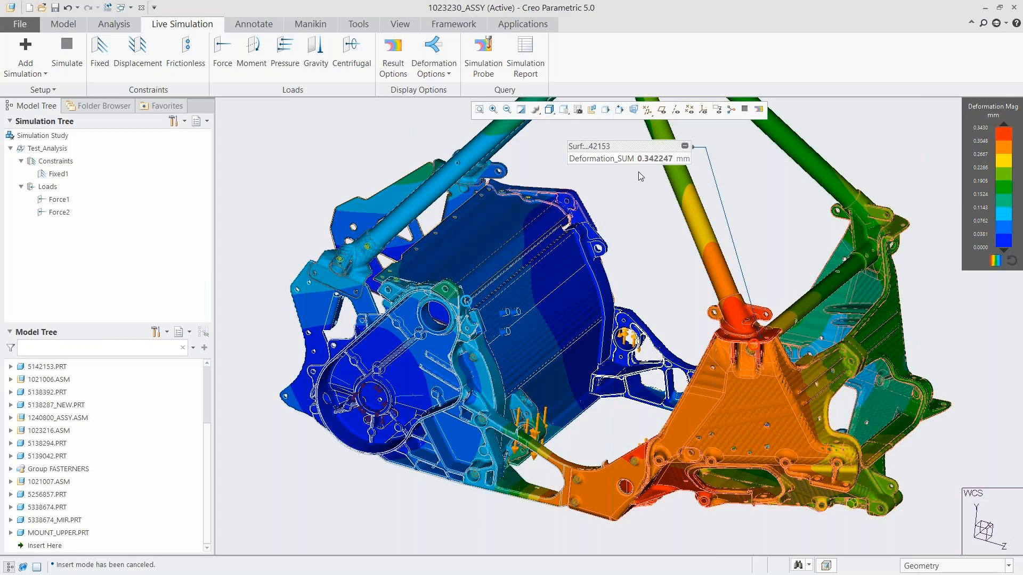
{"action": "left_click", "coordinate": [564, 109]}
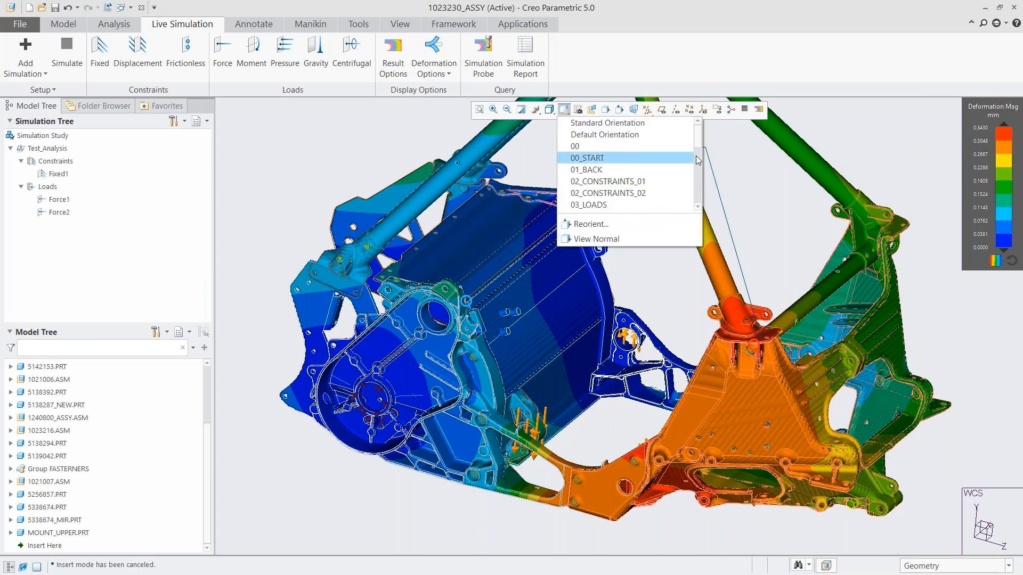
{"action": "scroll", "coordinate": [699, 160], "scroll_direction": "down", "scroll_amount": 2}
{"action": "left_click_drag", "start_coordinate": [699, 160], "coordinate": [697, 179]}
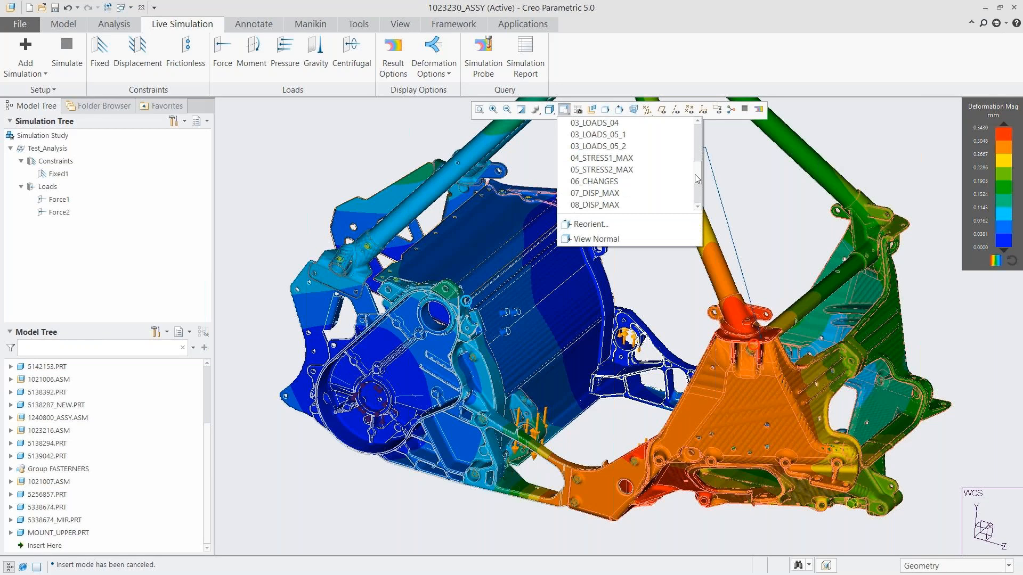
{"action": "left_click", "coordinate": [612, 194]}
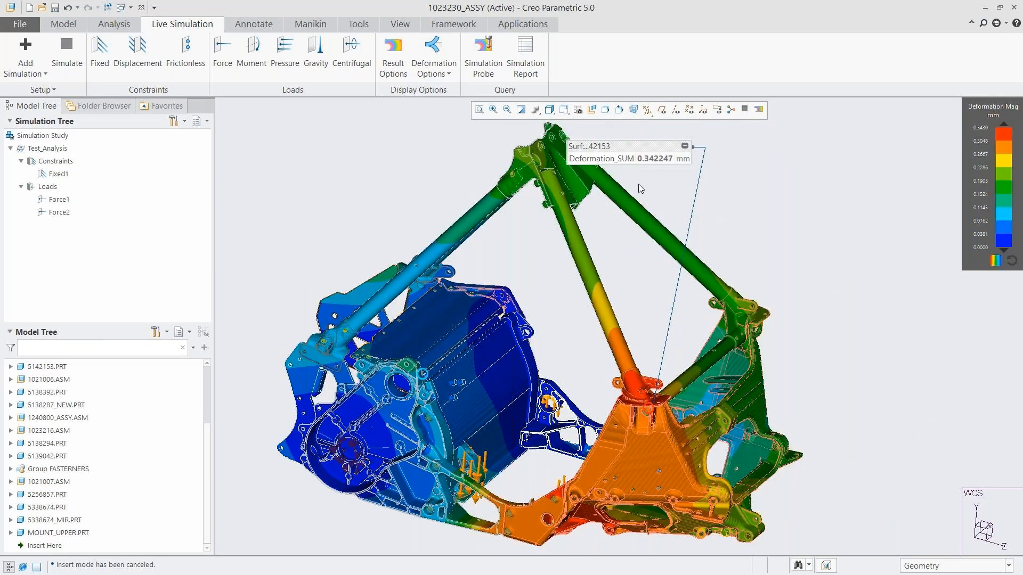
Add a modal simulation study to the assembly and expand it in the simulation tree
{"action": "left_click", "coordinate": [36, 79]}
{"action": "left_click", "coordinate": [120, 98]}
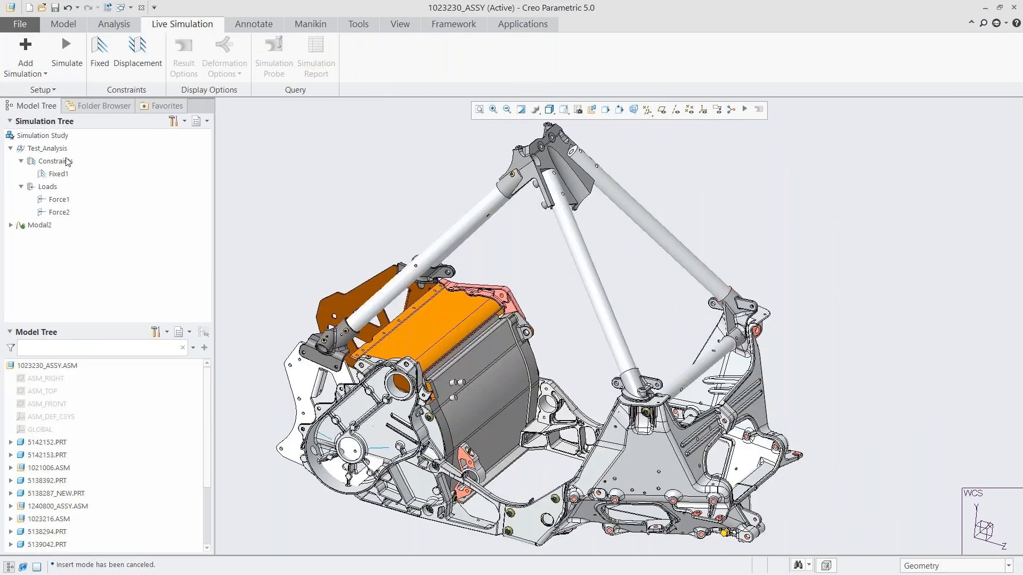
{"action": "left_click", "coordinate": [11, 225]}
Start a fixed constraint in the modal study, using the 02_CONSTRAINTS_01 view to select the large lower bore of 5138392
{"action": "left_click", "coordinate": [98, 59]}
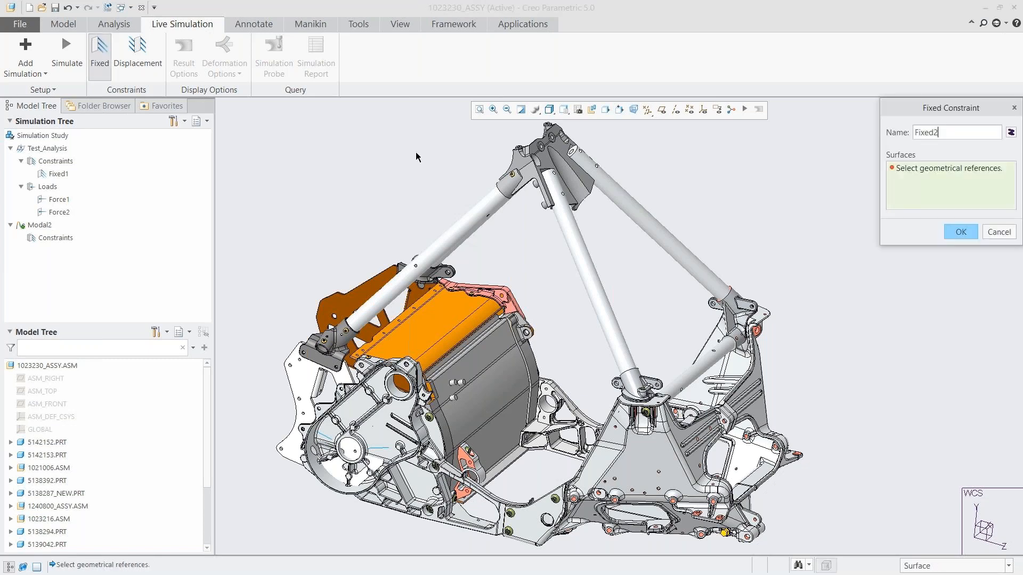
{"action": "left_click", "coordinate": [564, 110]}
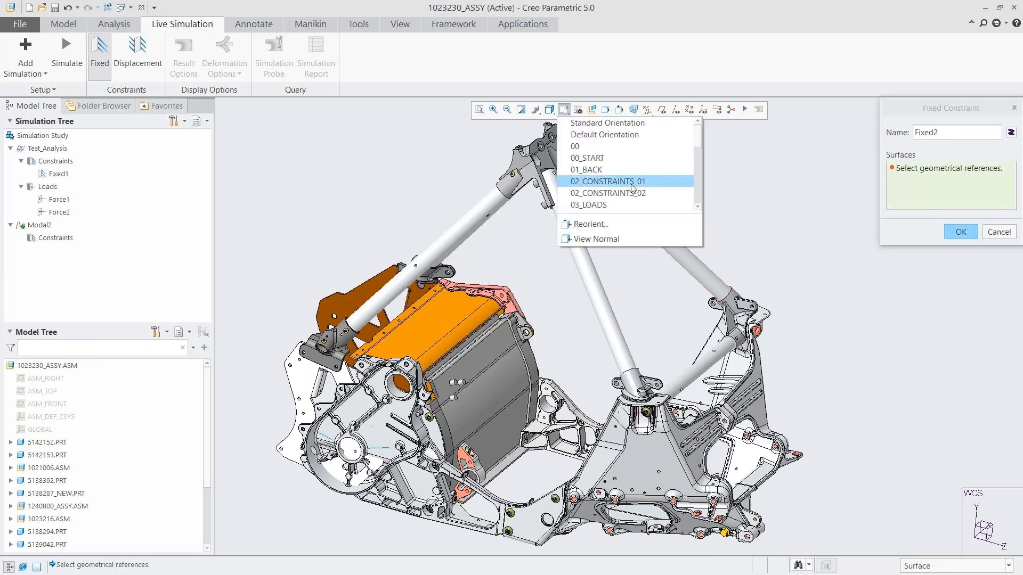
{"action": "left_click", "coordinate": [607, 181]}
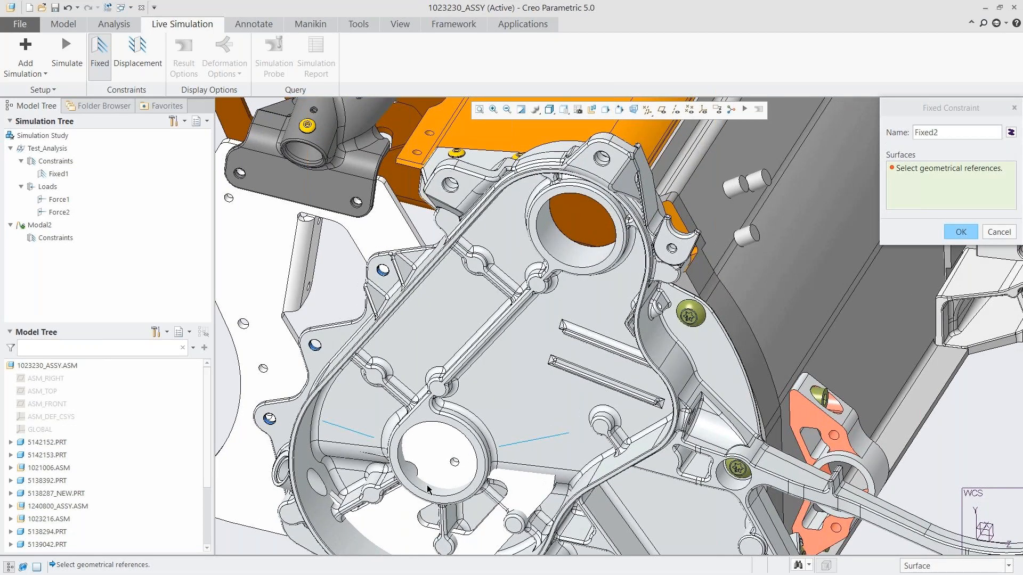
{"action": "left_click", "coordinate": [427, 489]}
Add the large round bore surfaces of 5264696_NEW to the Fixed2 constraint, complete it, and show the whole frame in an overall view
{"action": "left_click", "coordinate": [563, 110]}
{"action": "left_click", "coordinate": [607, 193]}
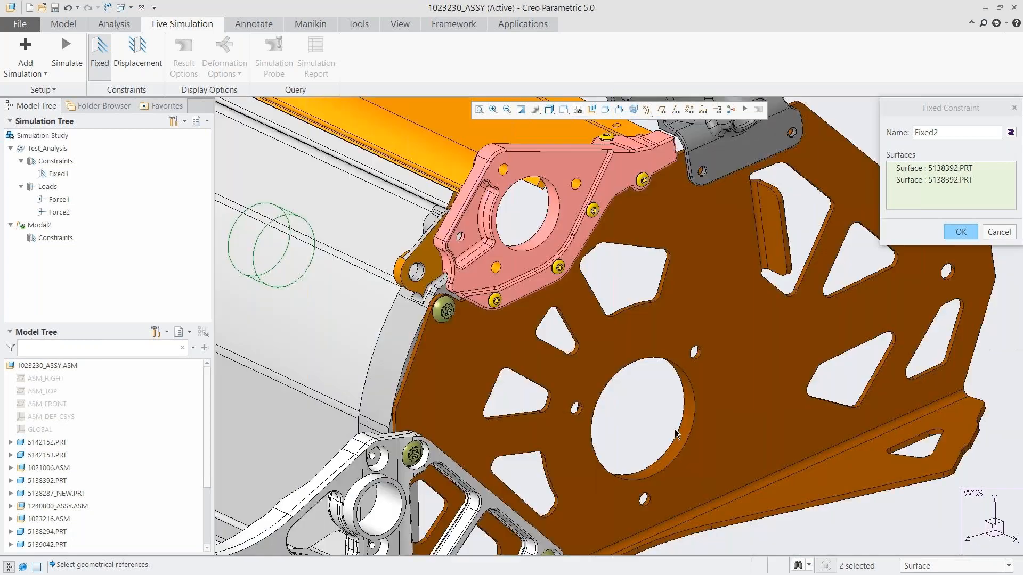
{"action": "left_click", "coordinate": [676, 432]}
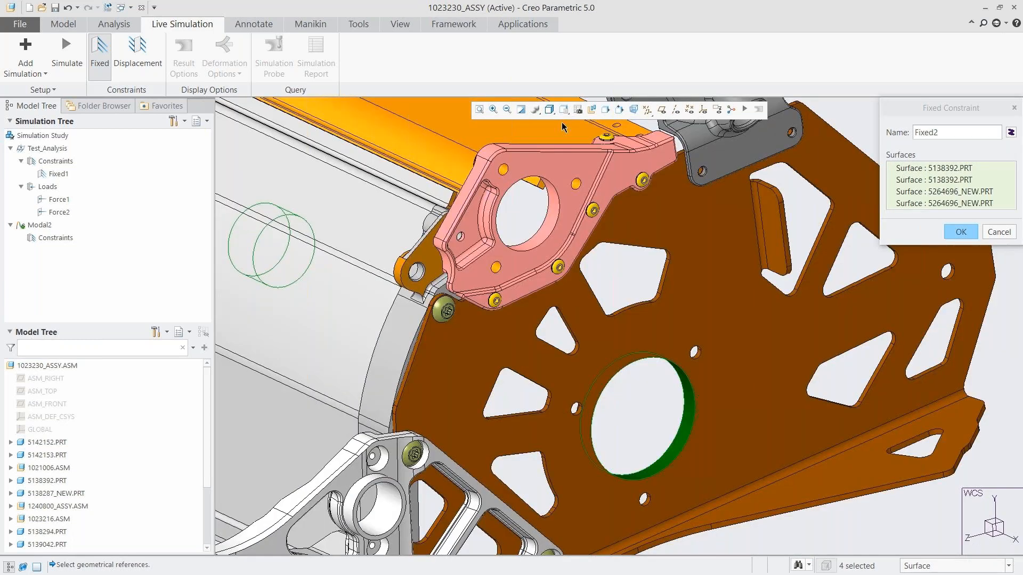
{"action": "left_click", "coordinate": [564, 109]}
{"action": "left_click", "coordinate": [598, 164]}
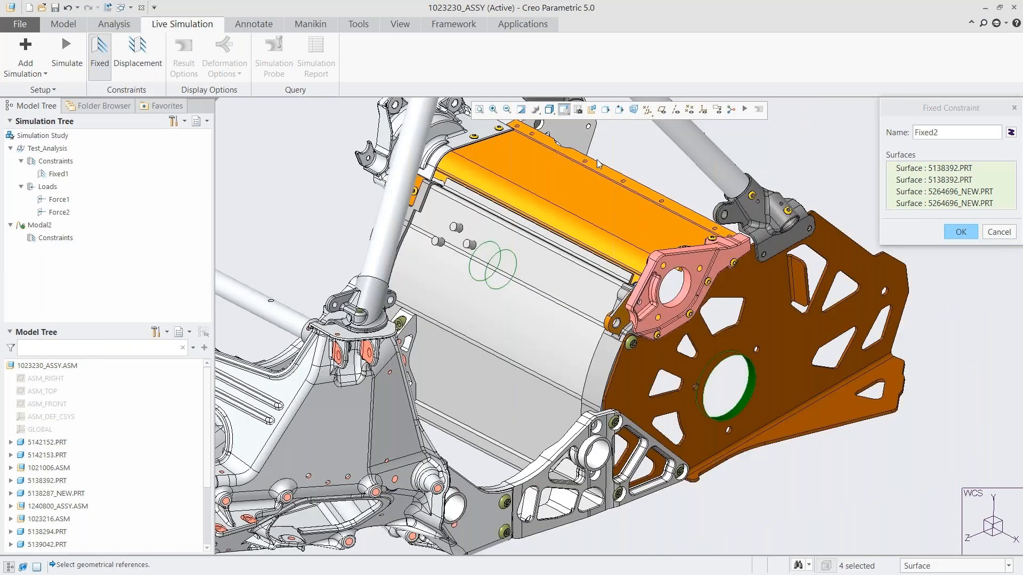
{"action": "left_click", "coordinate": [953, 233]}
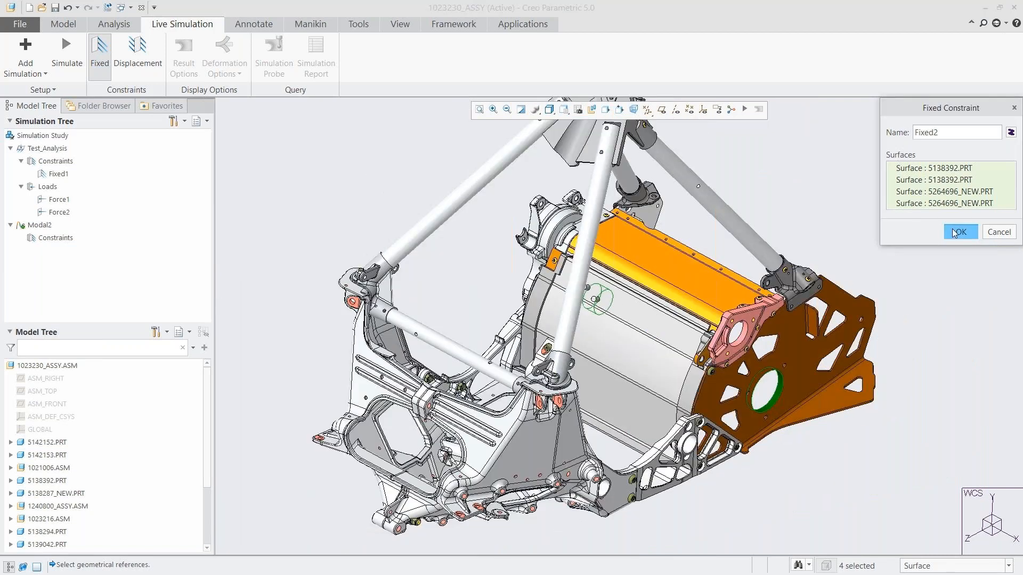
{"action": "left_click", "coordinate": [959, 232]}
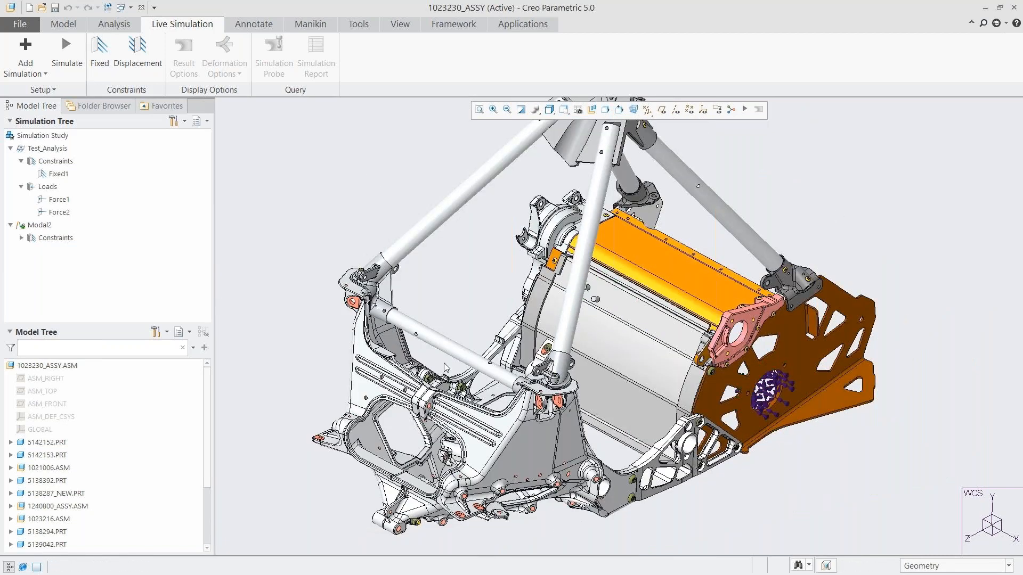
Activate insert mode directly after the FASTERNERS group to suppress the upper frame components, and run the live modal simulation
{"action": "left_click_drag", "start_coordinate": [205, 419], "coordinate": [202, 486]}
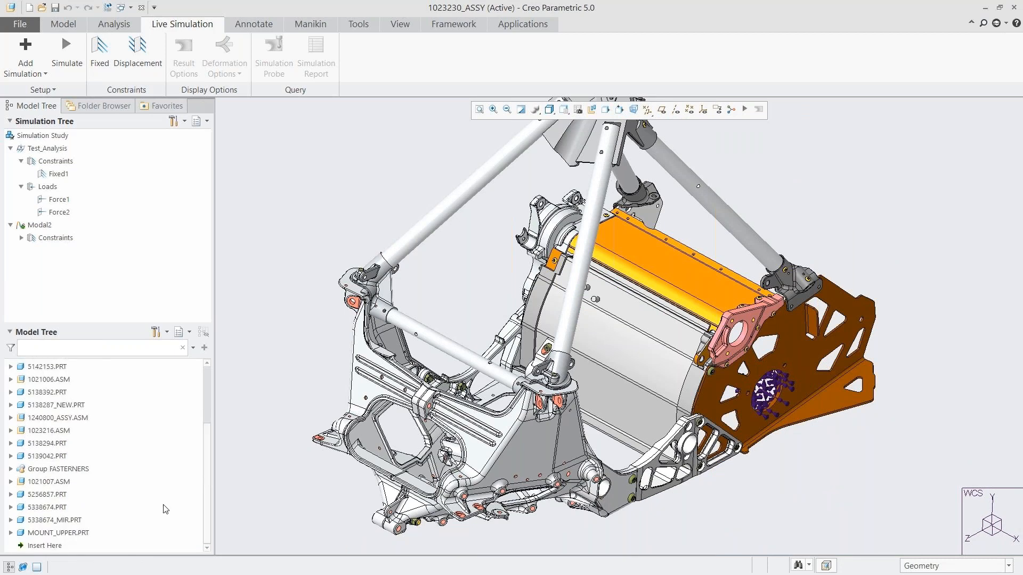
{"action": "left_click_drag", "start_coordinate": [55, 550], "coordinate": [51, 476]}
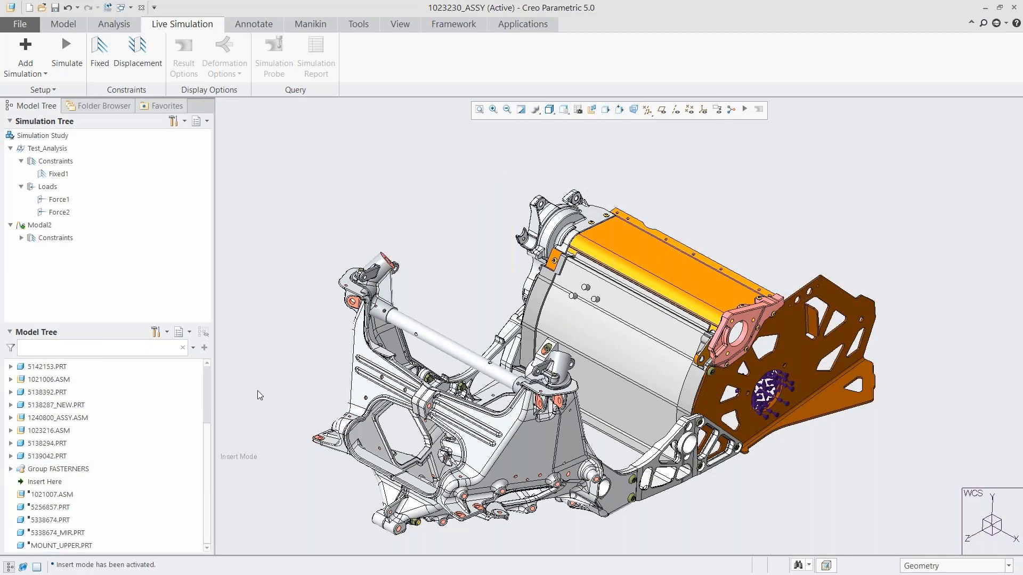
{"action": "left_click", "coordinate": [63, 43]}
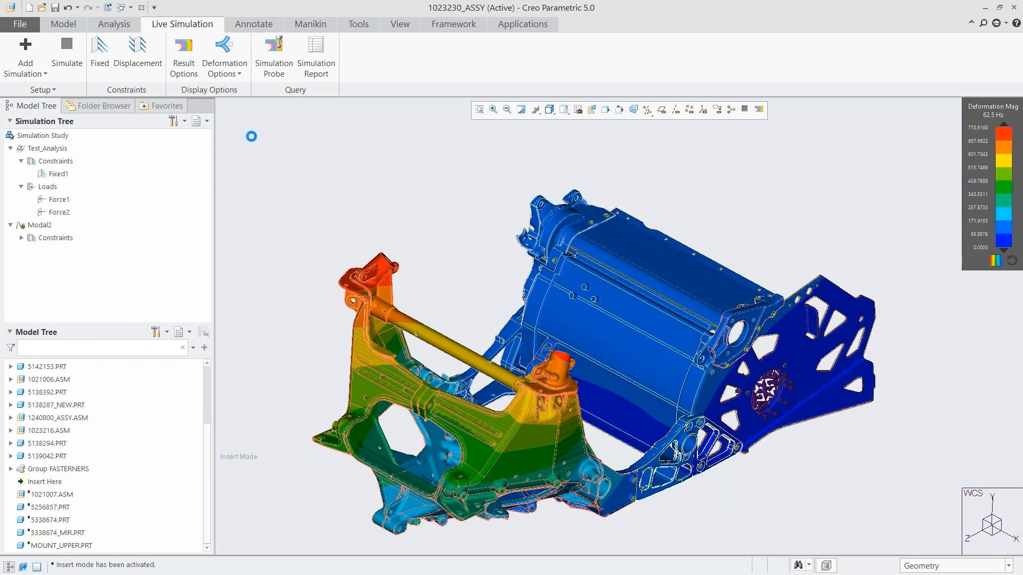
Animate the mode 1 deformation of the reduced frame through the live simulation result options
{"action": "left_click", "coordinate": [184, 56]}
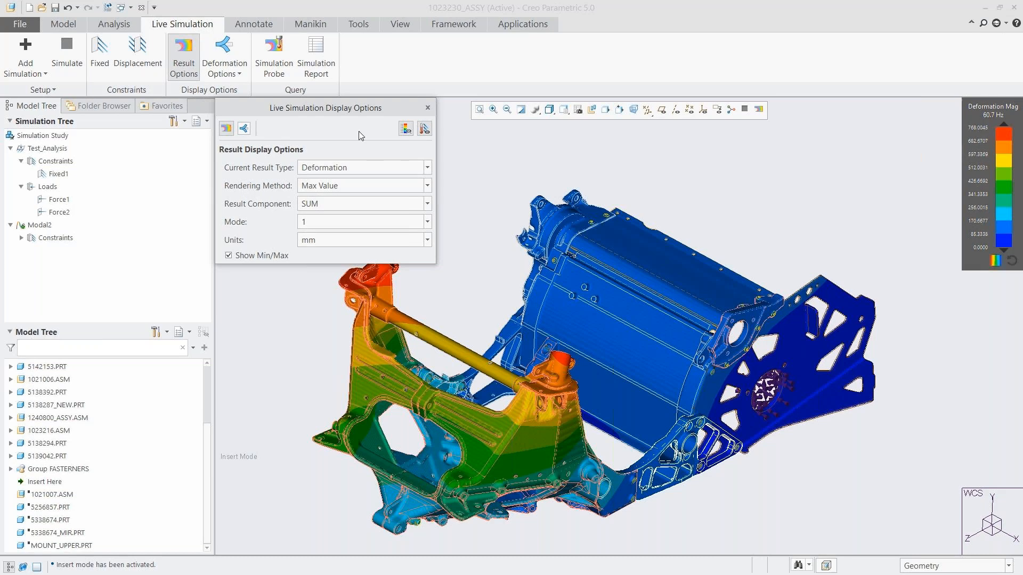
{"action": "left_click", "coordinate": [244, 128]}
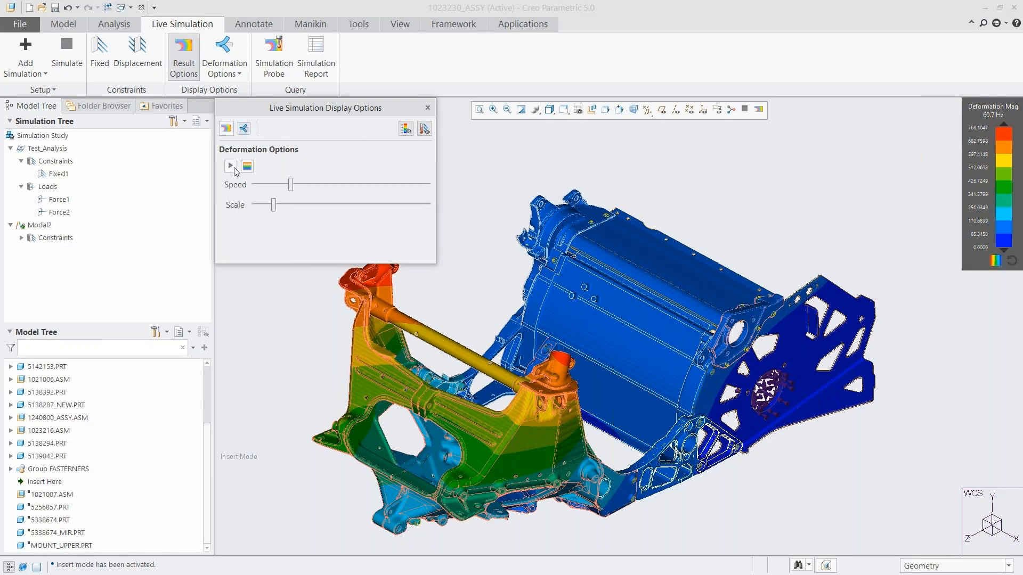
{"action": "left_click", "coordinate": [232, 167]}
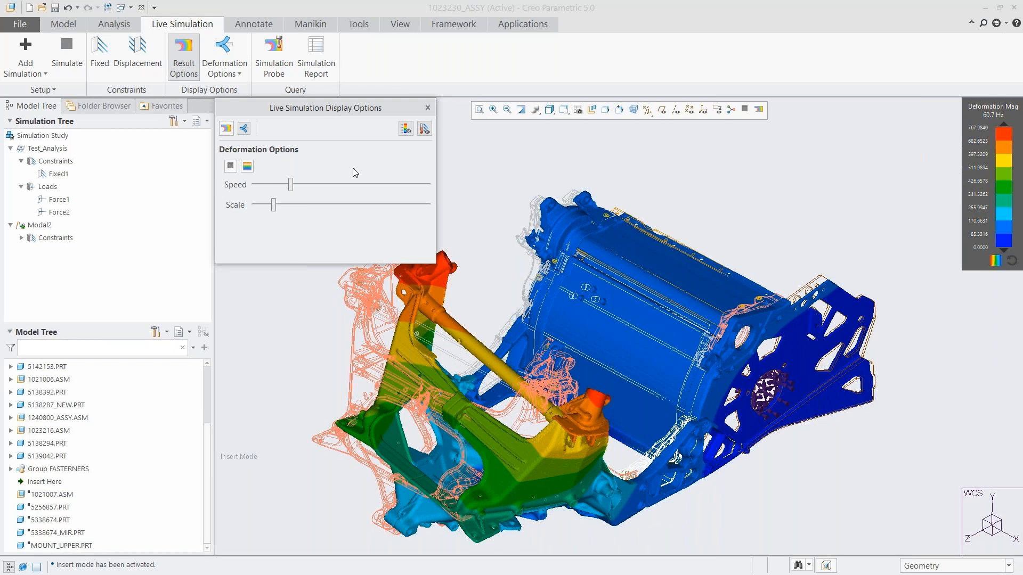
Switch the animated deformation result to mode 4, stop the animation, and close the display options
{"action": "left_click", "coordinate": [225, 129]}
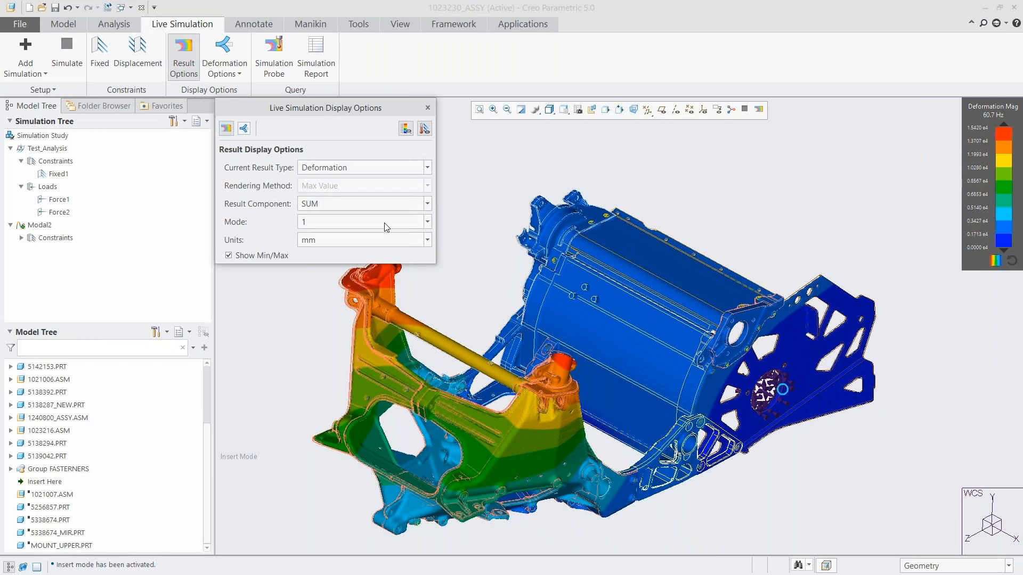
{"action": "left_click", "coordinate": [380, 222]}
{"action": "left_click", "coordinate": [368, 271]}
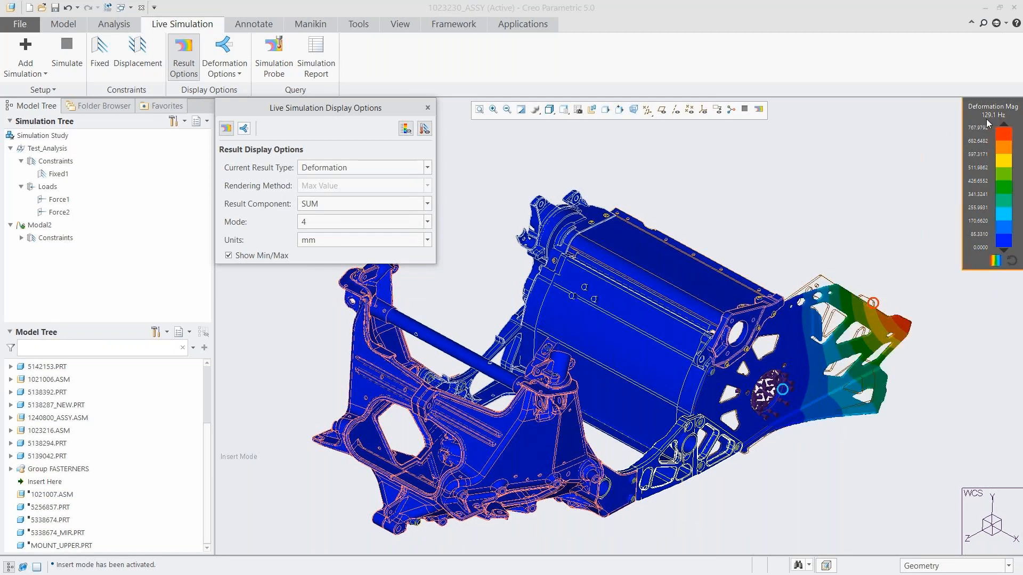
{"action": "left_click", "coordinate": [243, 129]}
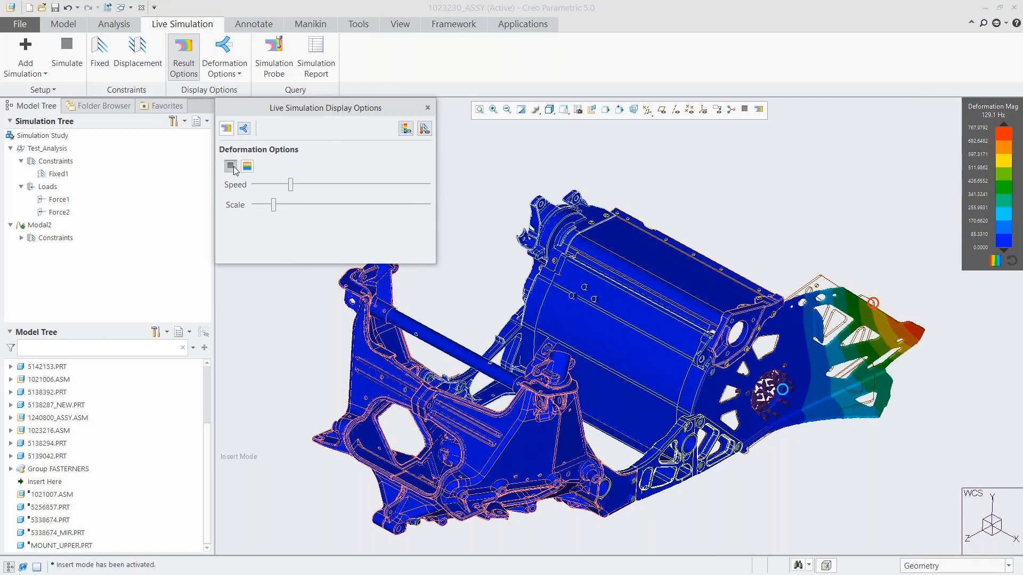
{"action": "left_click", "coordinate": [233, 168]}
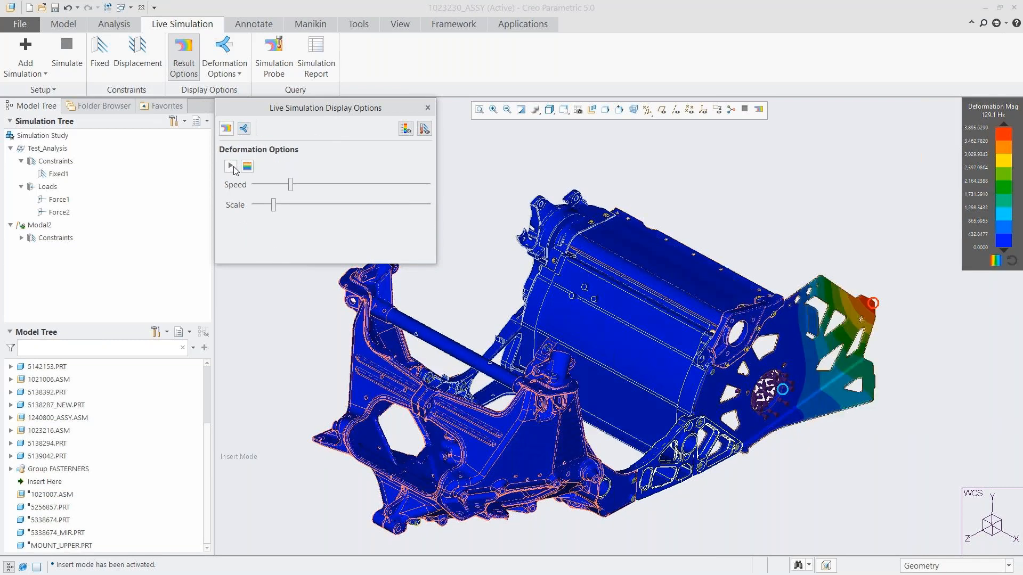
{"action": "left_click", "coordinate": [428, 108]}
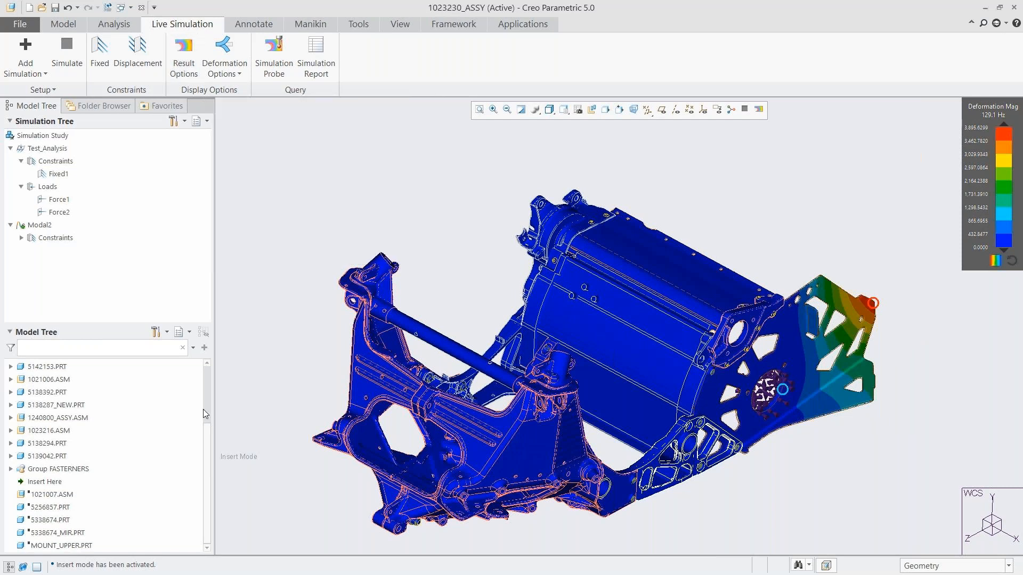
Exit insert mode and resume the suppressed upper frame components while the modal simulation is running
{"action": "right_click", "coordinate": [52, 483]}
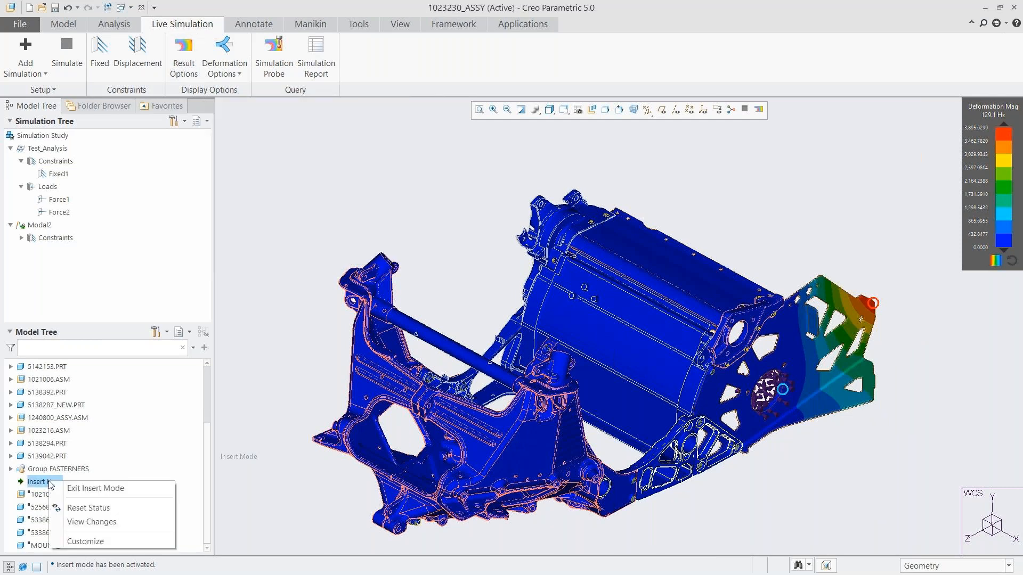
{"action": "left_click", "coordinate": [75, 489]}
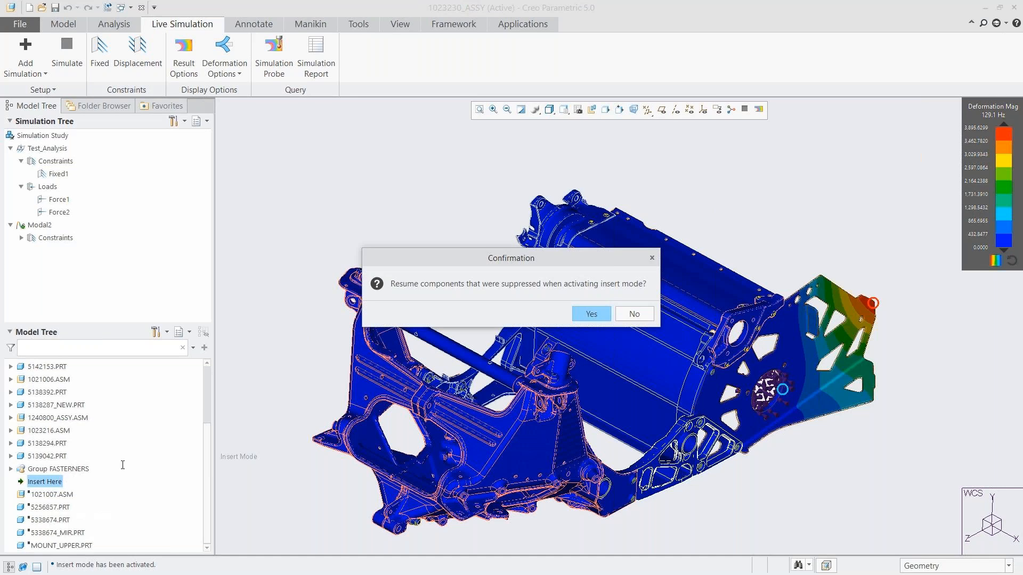
{"action": "left_click", "coordinate": [589, 313]}
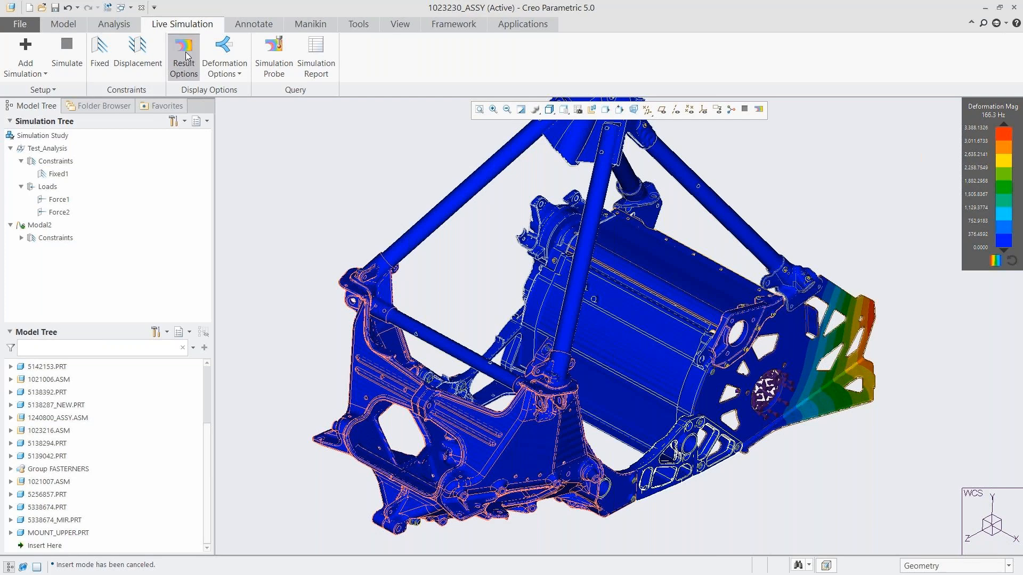
Animate the mode 4 deformation of the complete frame with the upper tubes included
{"action": "left_click", "coordinate": [184, 68]}
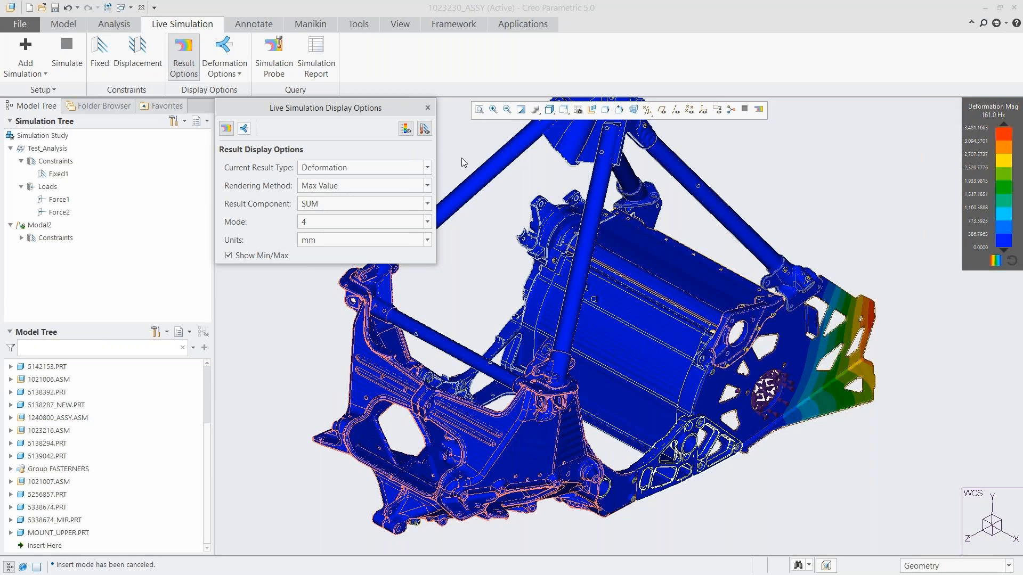
{"action": "left_click", "coordinate": [243, 128]}
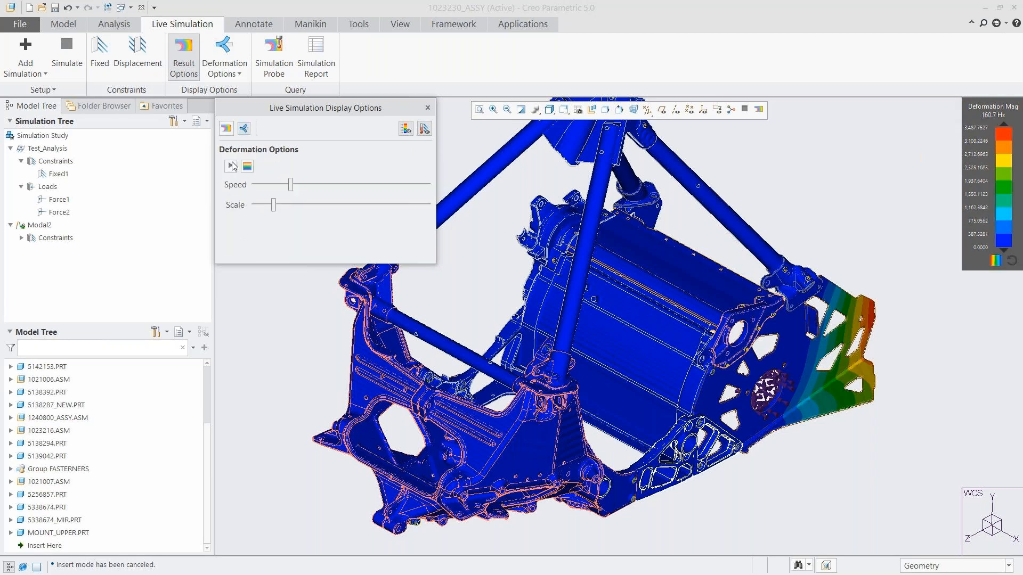
{"action": "left_click", "coordinate": [231, 167]}
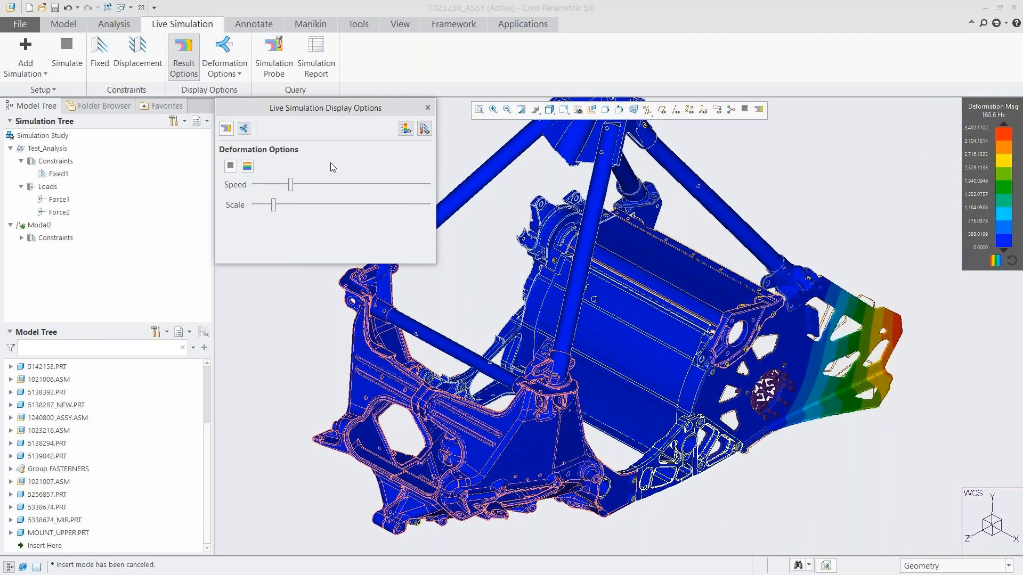
Switch the complete frame's animated result to mode 1, stop the animation, and close the display options
{"action": "left_click", "coordinate": [226, 129]}
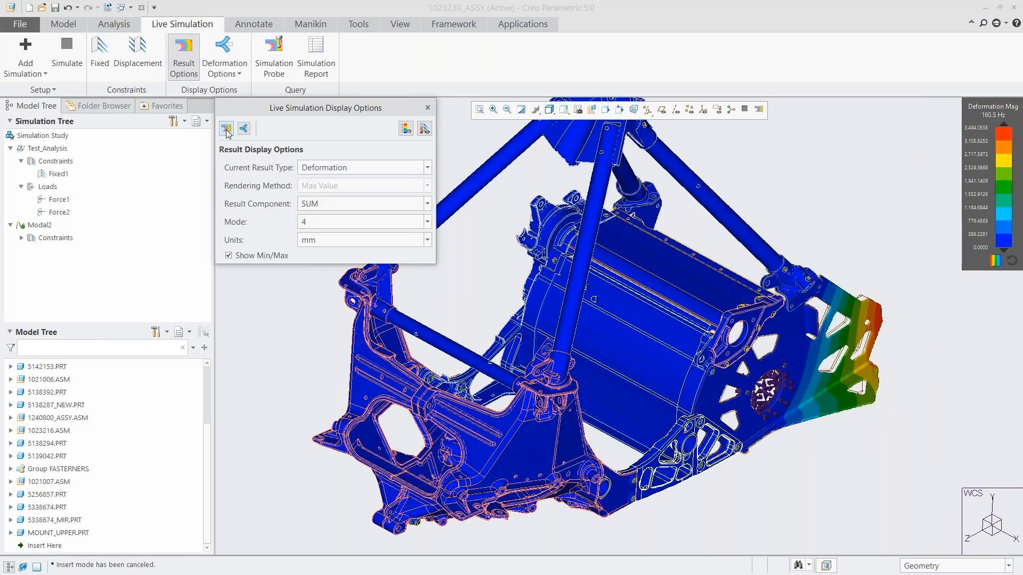
{"action": "left_click", "coordinate": [351, 223]}
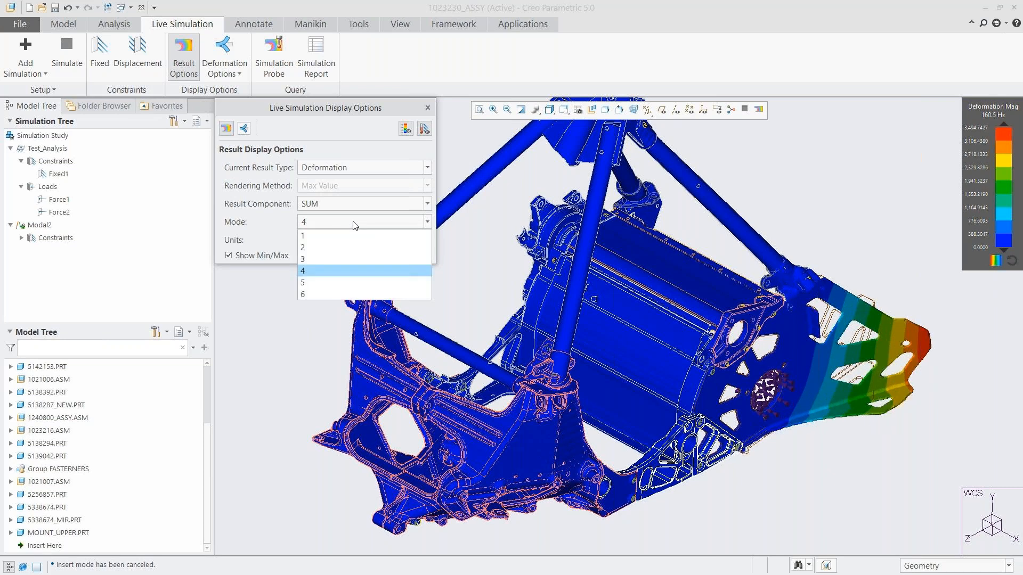
{"action": "left_click", "coordinate": [357, 237]}
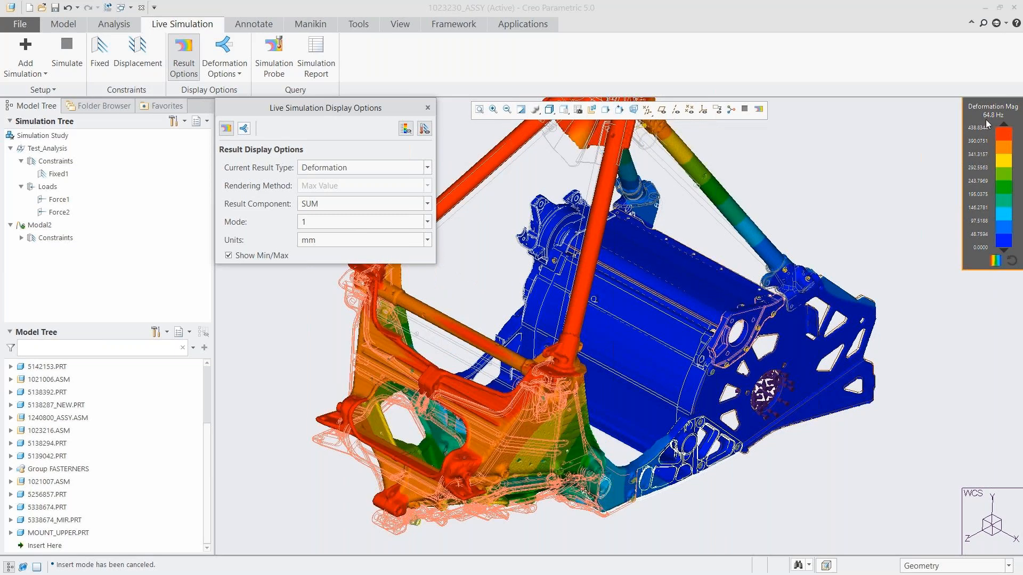
{"action": "left_click", "coordinate": [243, 128]}
{"action": "left_click", "coordinate": [230, 167]}
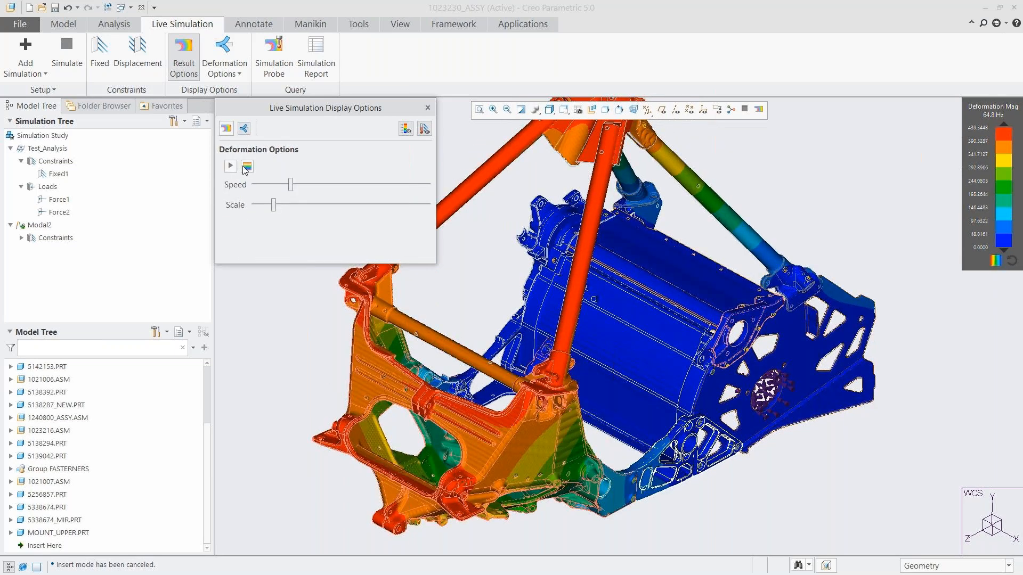
{"action": "left_click", "coordinate": [428, 108]}
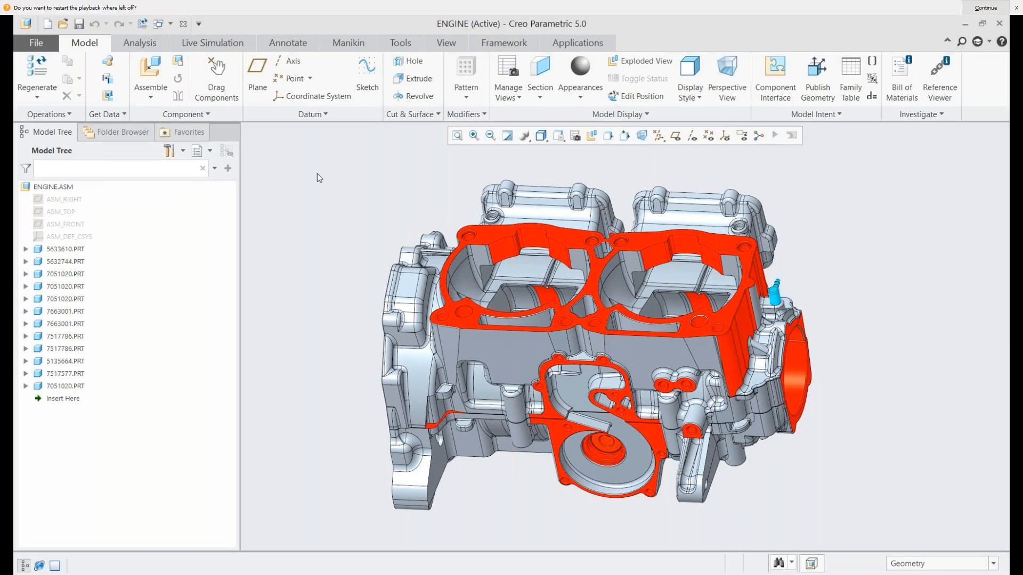
Expand the Thermal3 constraints in the ENGINE assembly's live simulation and review the ConvCond4 convection's surfaces, coefficient and bulk temperature
{"action": "left_click", "coordinate": [218, 42]}
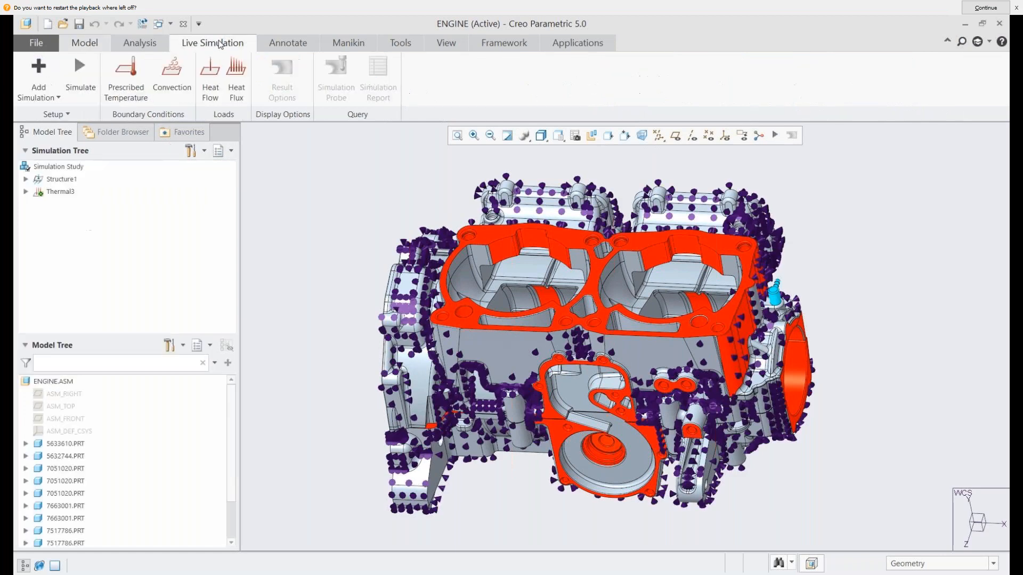
{"action": "left_click", "coordinate": [25, 192]}
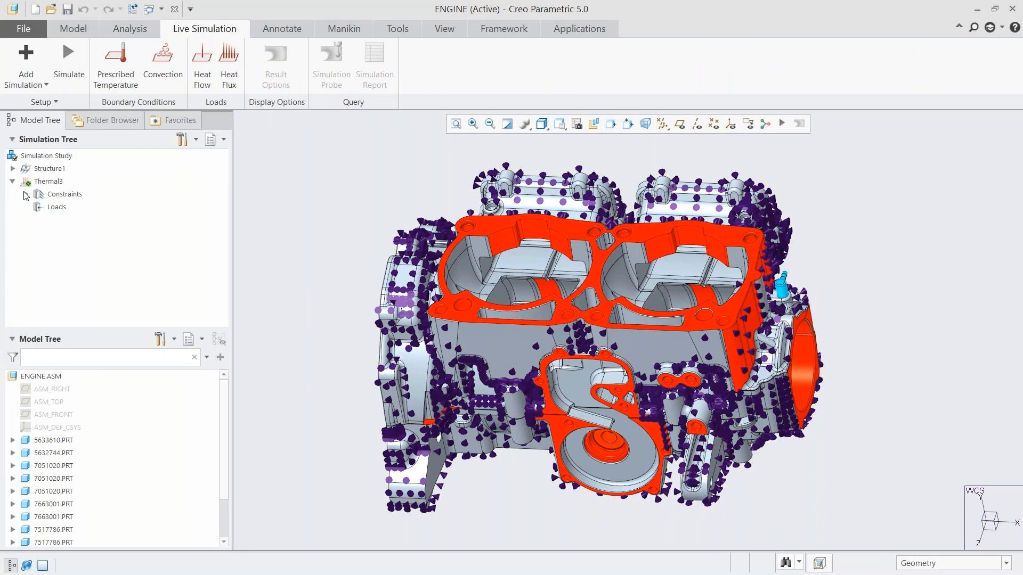
{"action": "left_click", "coordinate": [25, 194]}
{"action": "left_click", "coordinate": [77, 220]}
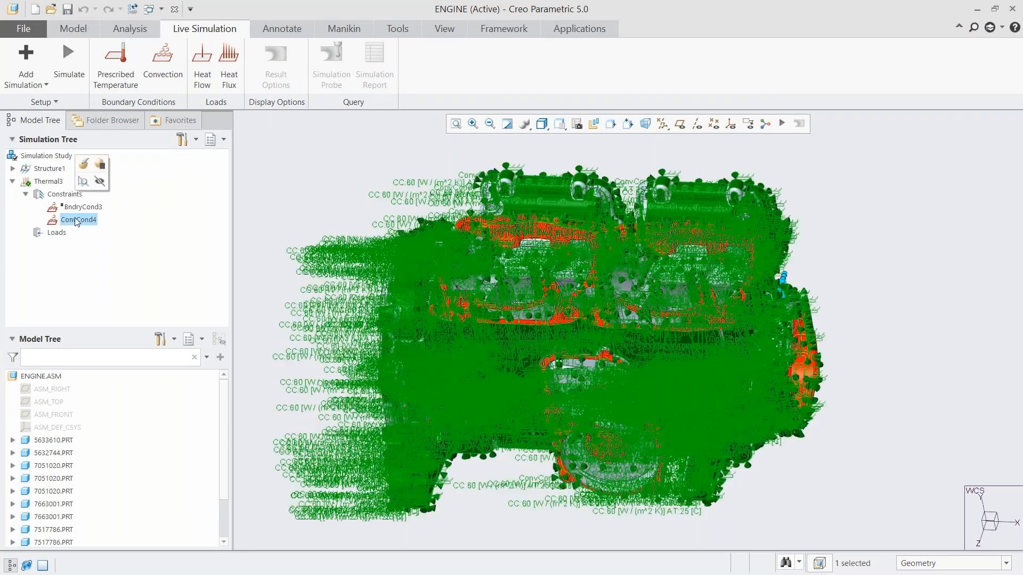
{"action": "left_click", "coordinate": [84, 165]}
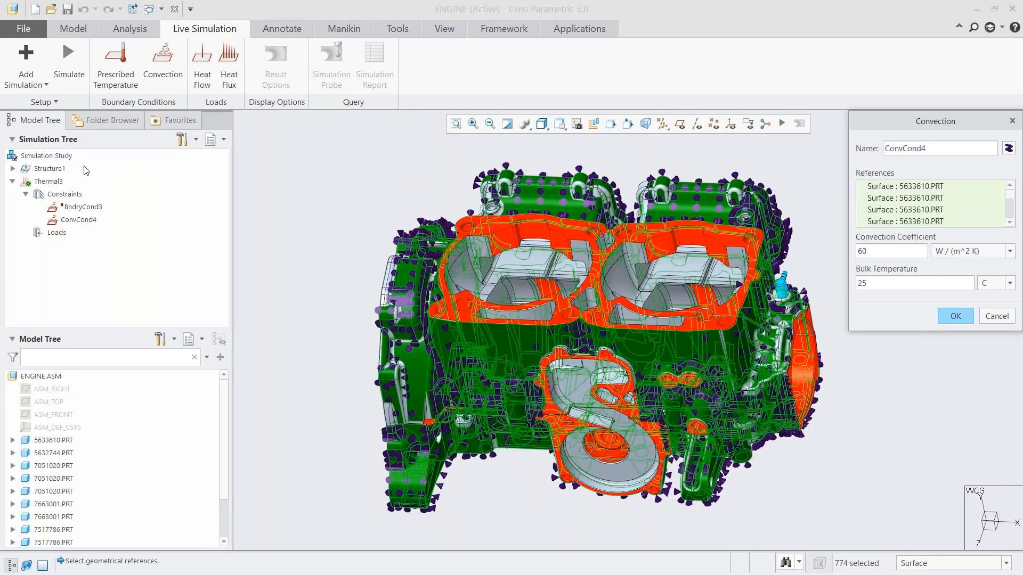
{"action": "middle_click_drag", "start_coordinate": [578, 257], "coordinate": [587, 178]}
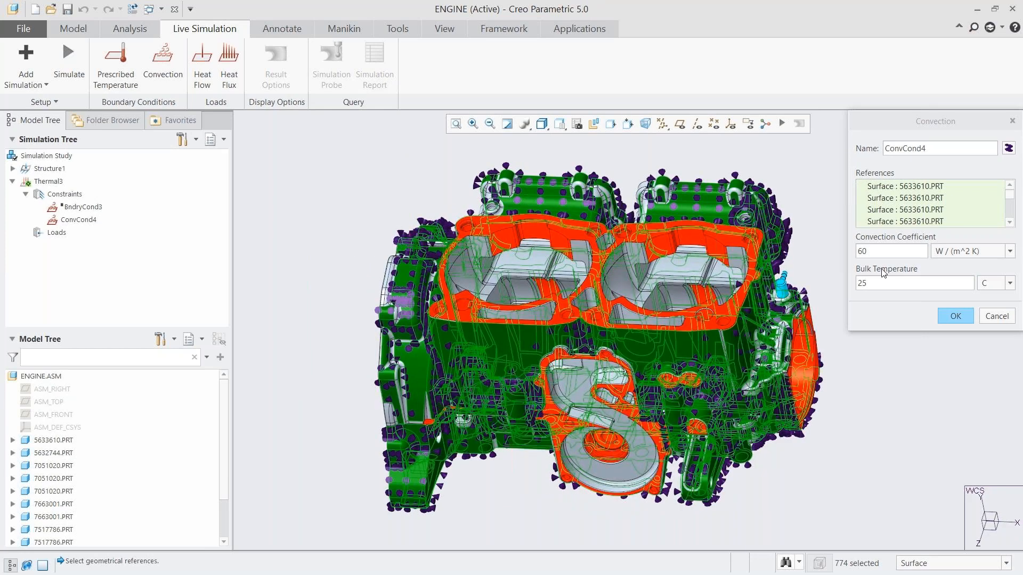
{"action": "left_click", "coordinate": [956, 316]}
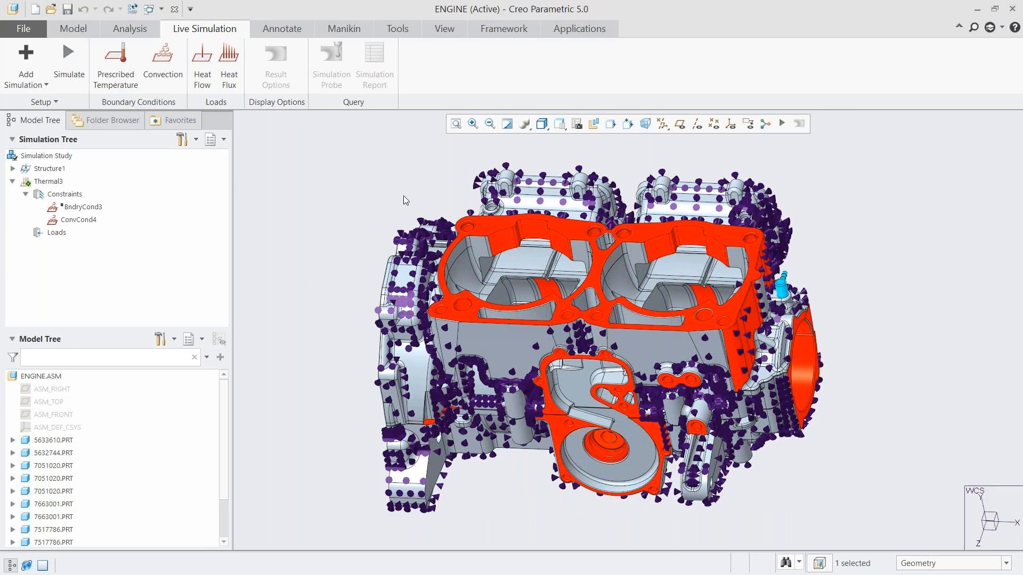
Add a heat flow load of 1000 W on the flat deck surface surrounding the two cylinder bores of 5633610.PRT
{"action": "left_click", "coordinate": [202, 59]}
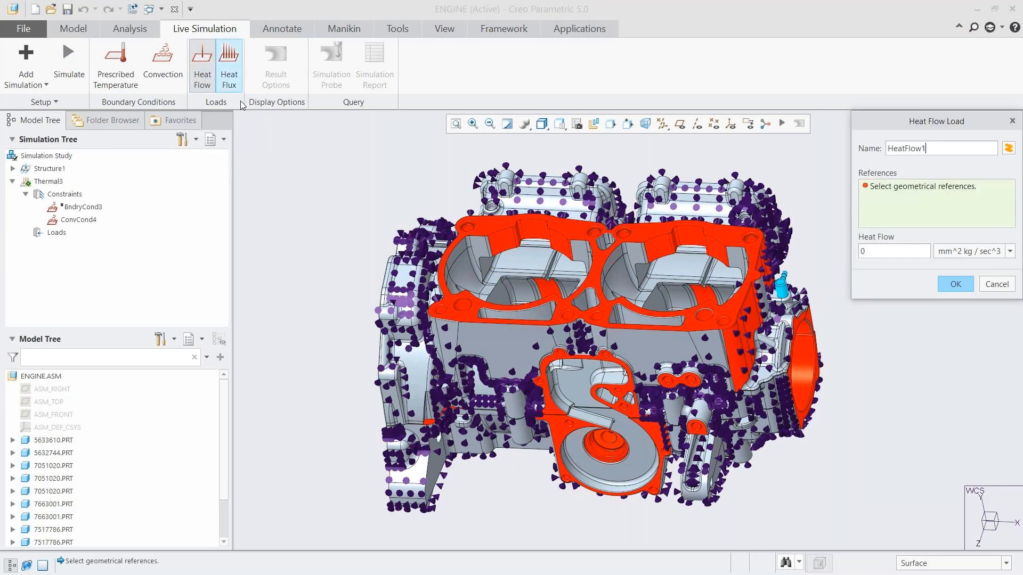
{"action": "left_click", "coordinate": [599, 269]}
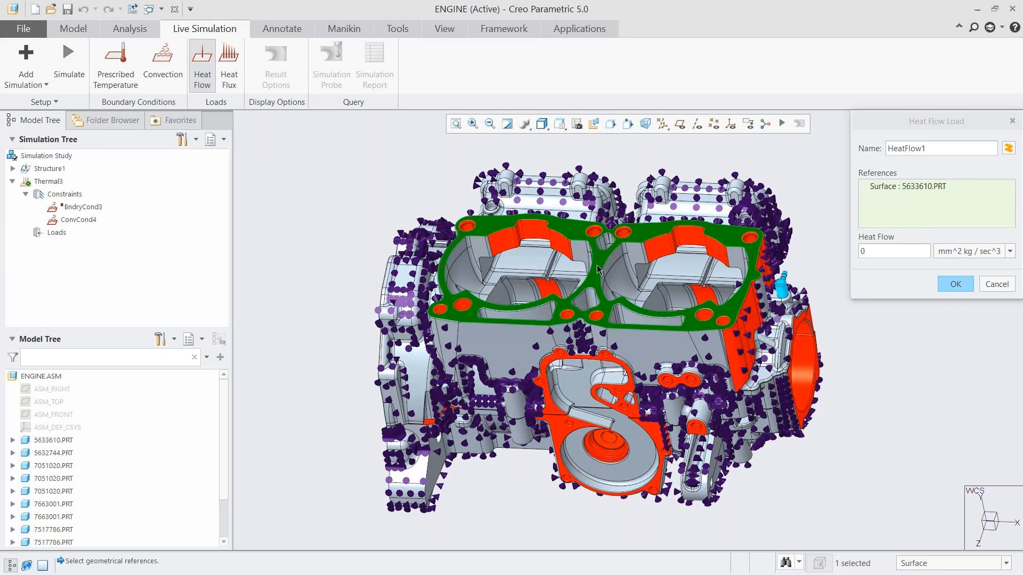
{"action": "double_click", "coordinate": [870, 253]}
{"action": "type", "text": "1000"}
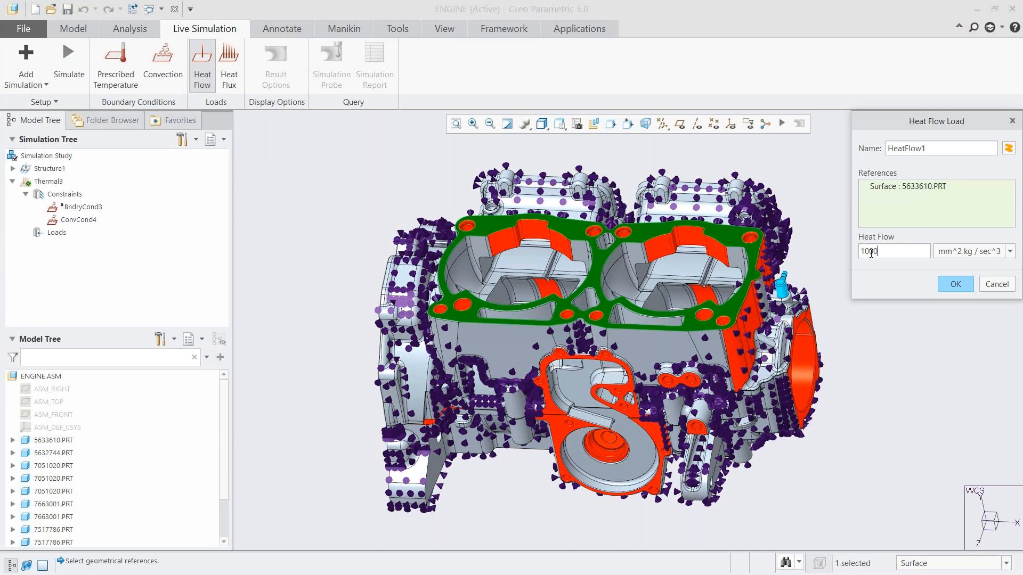
{"action": "left_click", "coordinate": [961, 251]}
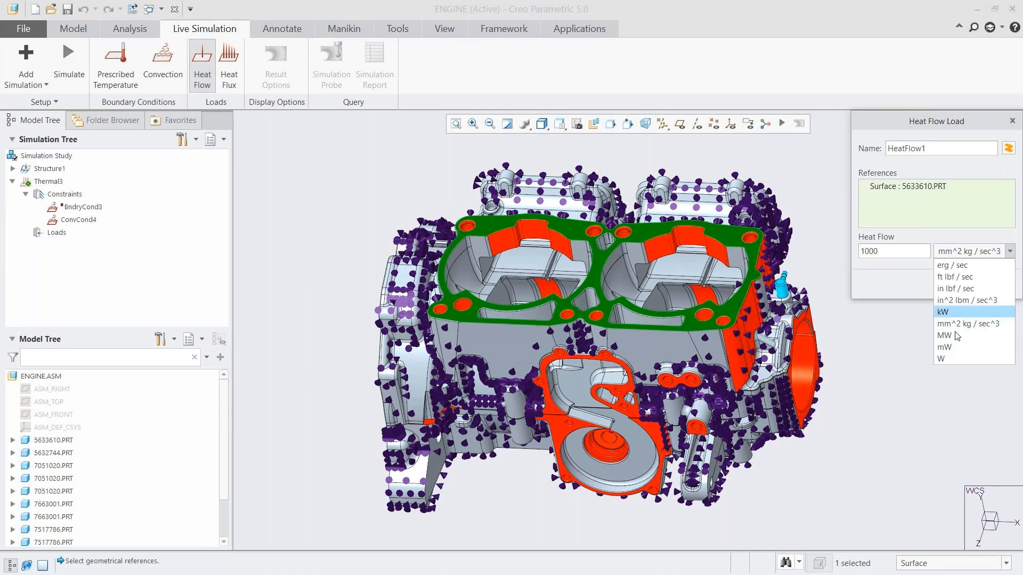
{"action": "left_click", "coordinate": [951, 357]}
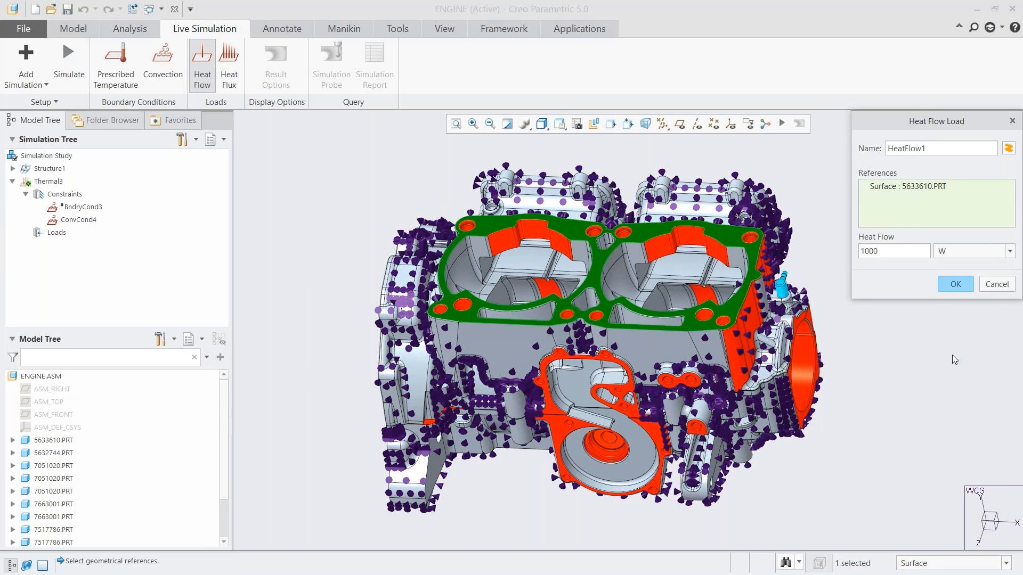
{"action": "left_click", "coordinate": [955, 284]}
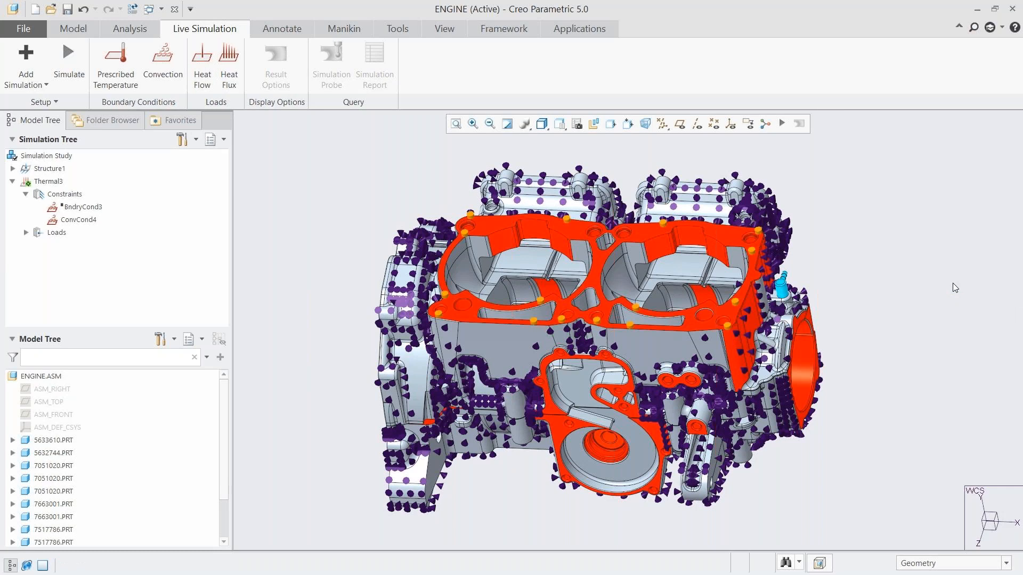
Expand the Thermal3 loads, run the live thermal simulation, and inspect the temperature distribution on the engine's underside
{"action": "left_click", "coordinate": [26, 233]}
{"action": "left_click", "coordinate": [72, 59]}
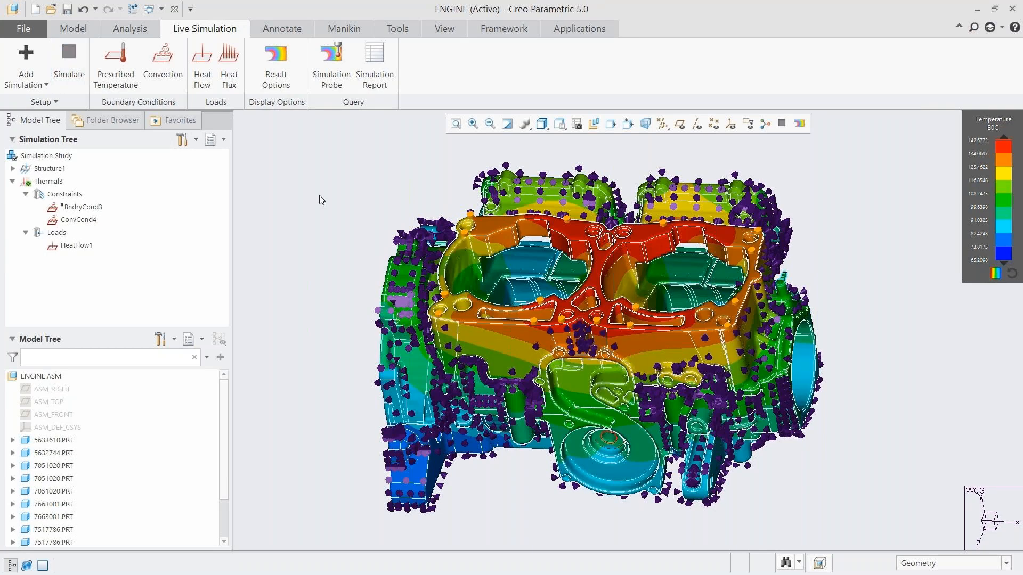
{"action": "middle_click_drag", "start_coordinate": [579, 254], "coordinate": [420, 121]}
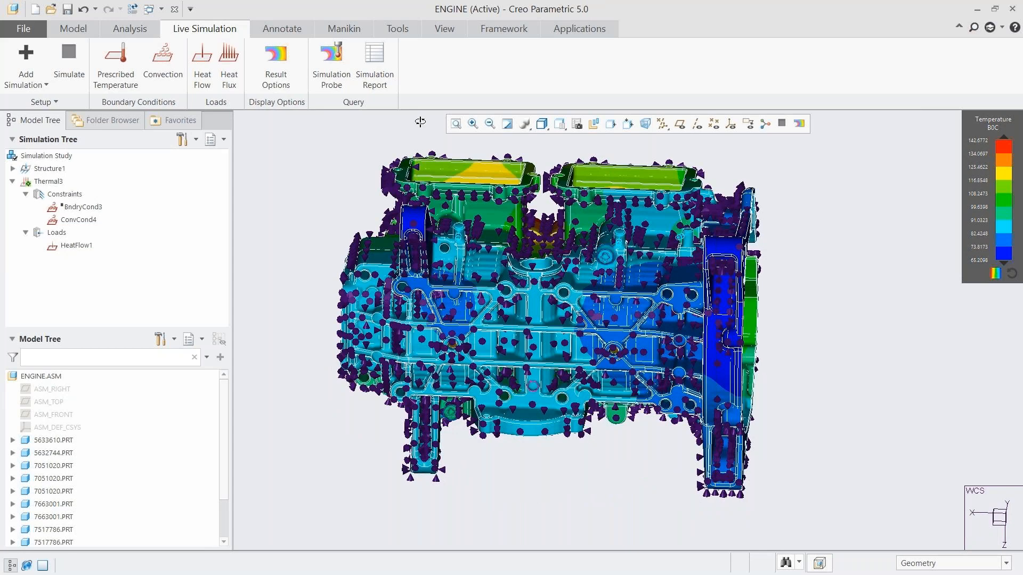
Restore the default view and hide the load and constraint symbols through the live simulation's display options
{"action": "key", "text": "ctrl+d"}
{"action": "left_click", "coordinate": [276, 63]}
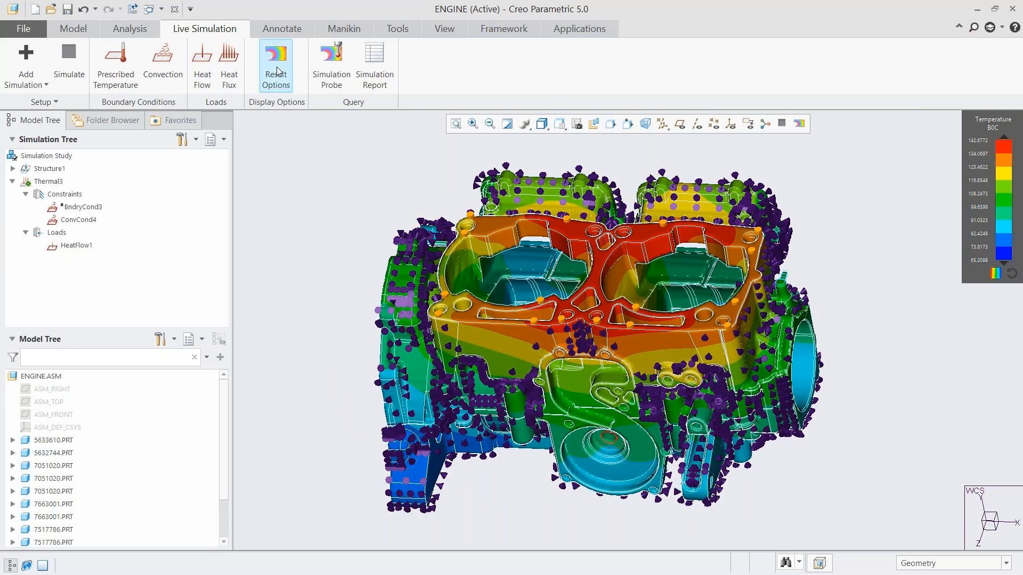
{"action": "left_click", "coordinate": [444, 144]}
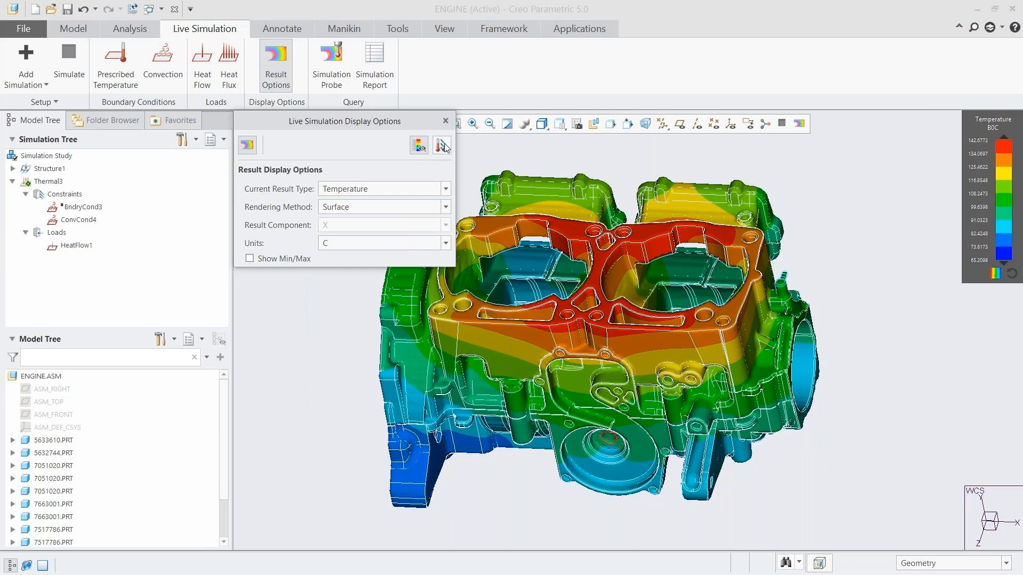
Preview the temperature result with the Composite rendering method and return it to Surface
{"action": "left_click", "coordinate": [366, 206]}
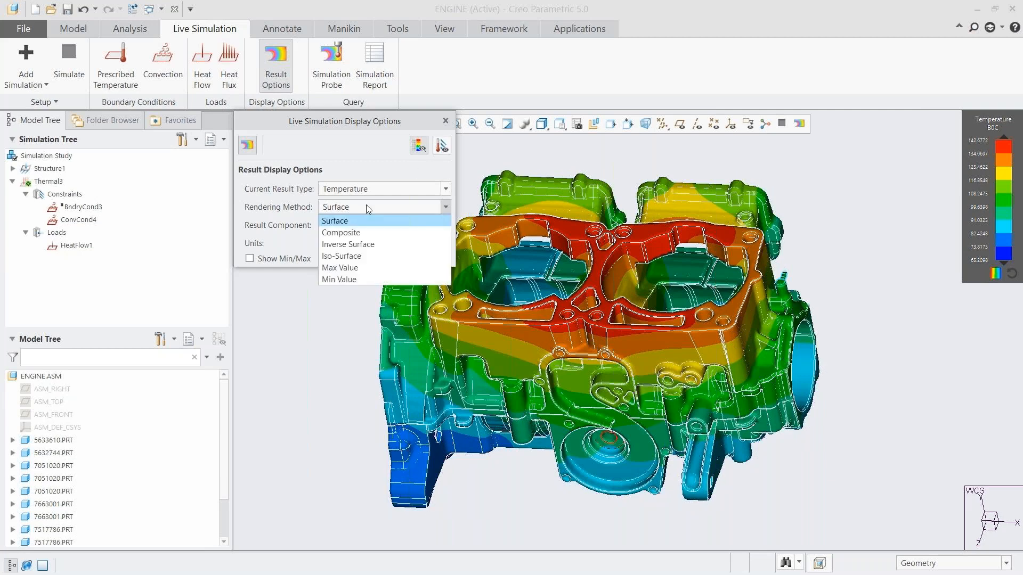
{"action": "left_click", "coordinate": [367, 232]}
{"action": "left_click", "coordinate": [359, 209]}
{"action": "left_click", "coordinate": [357, 220]}
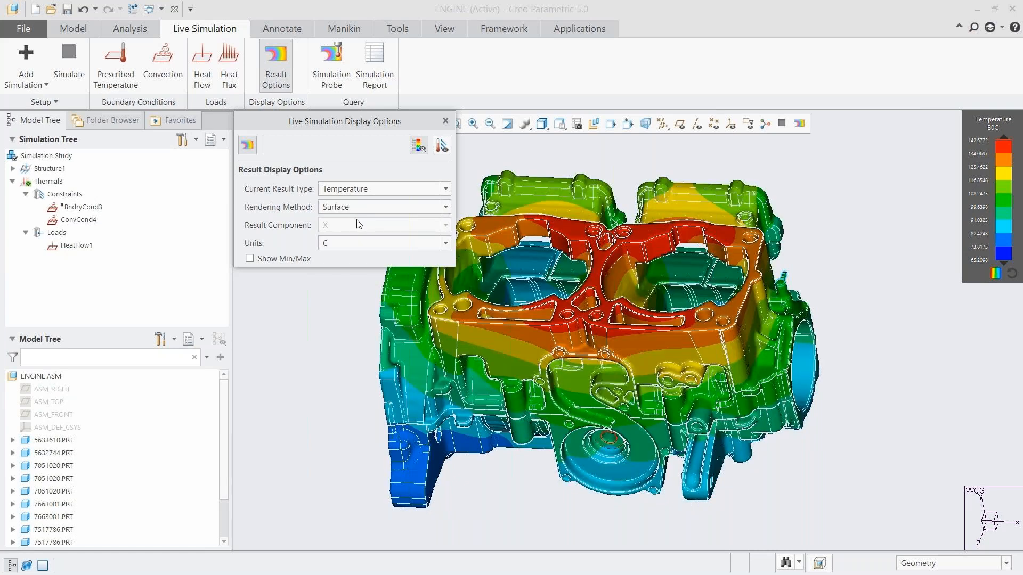
Preview the temperature result in K and return it to C, and toggle the min/max display on and off
{"action": "left_click", "coordinate": [350, 242]}
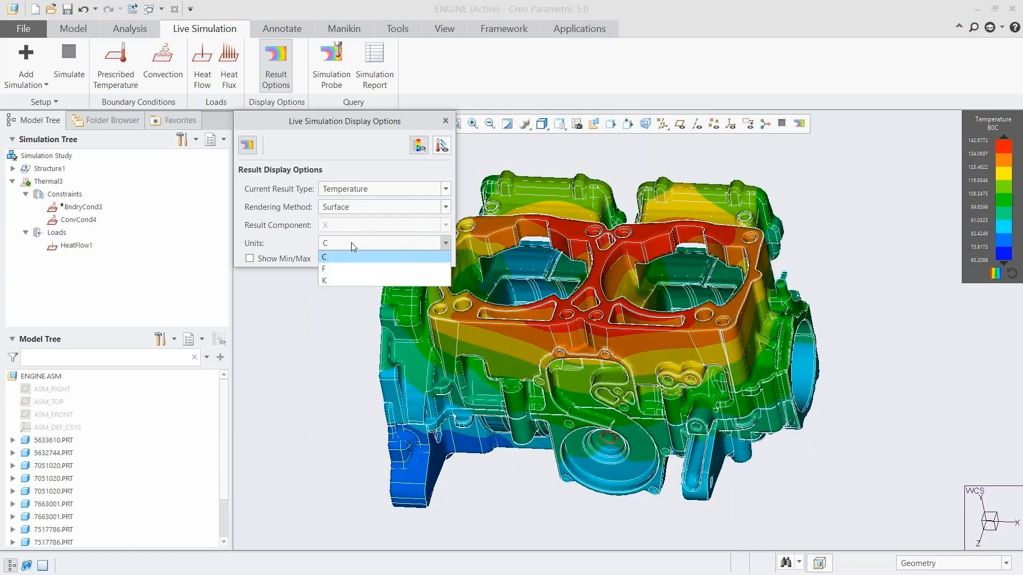
{"action": "left_click", "coordinate": [348, 276]}
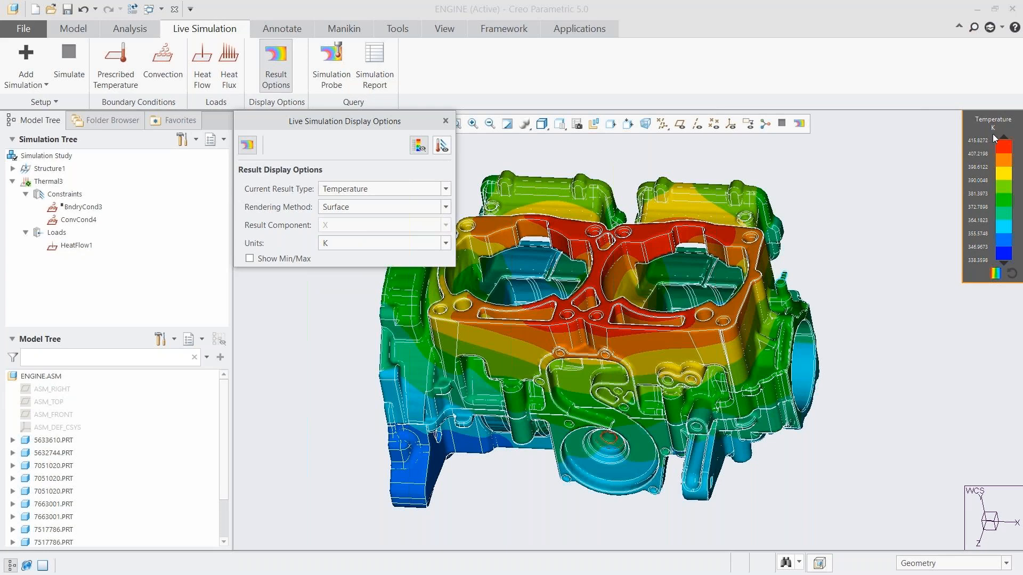
{"action": "left_click", "coordinate": [376, 243]}
{"action": "left_click", "coordinate": [358, 257]}
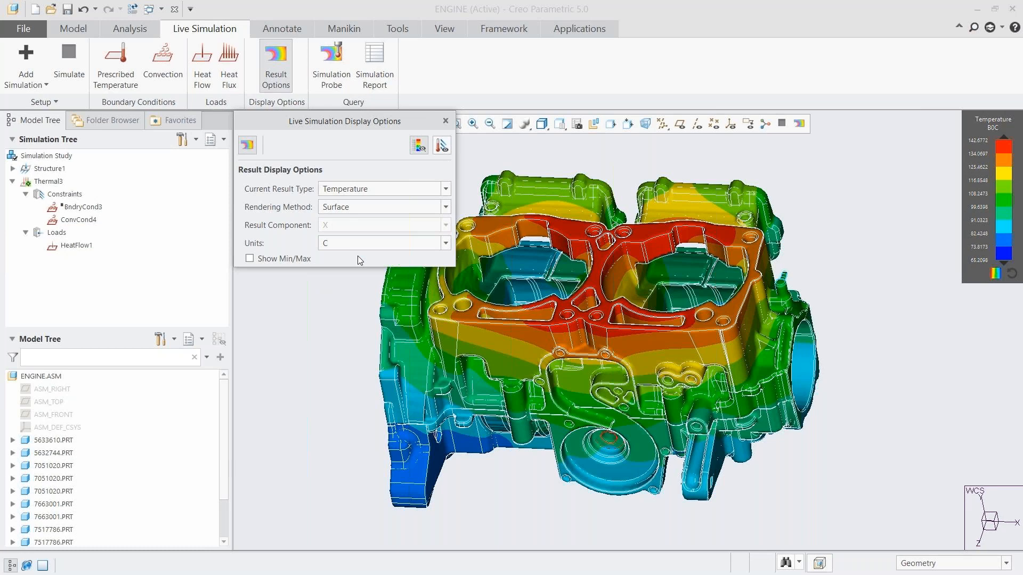
{"action": "left_click", "coordinate": [257, 261]}
{"action": "left_click", "coordinate": [261, 261]}
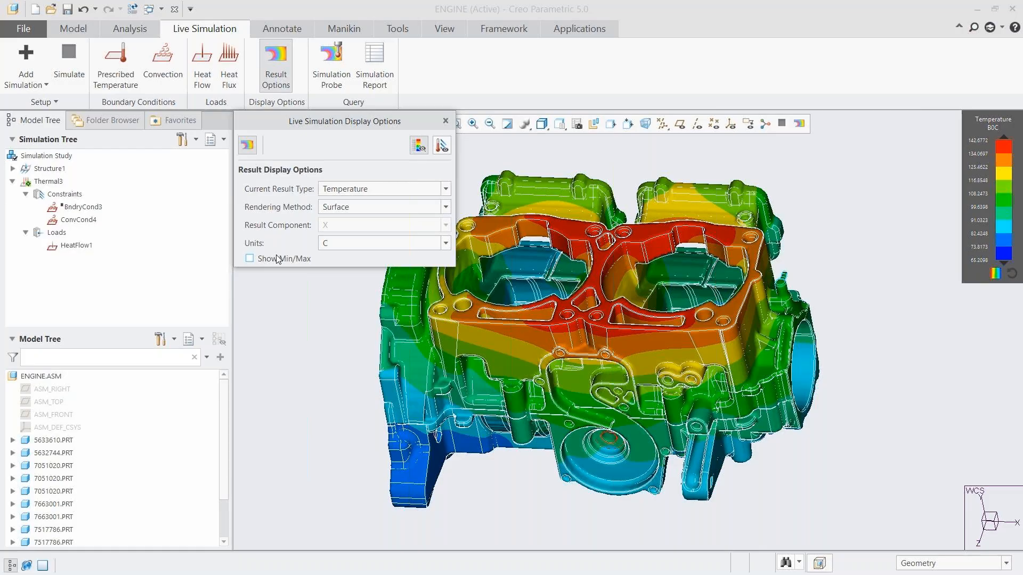